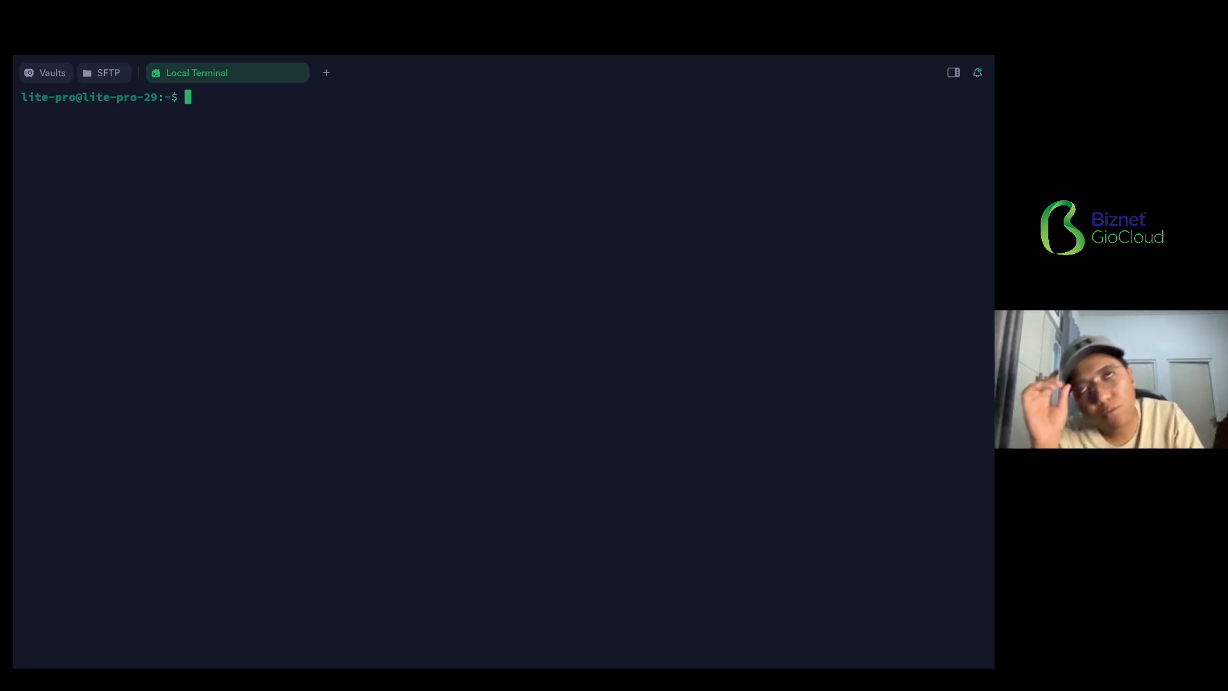
- Run speedtest in the terminal, accepting its license with YES, and highlight the measured transfer rates
{"action": "left_click", "coordinate": [896, 342]}
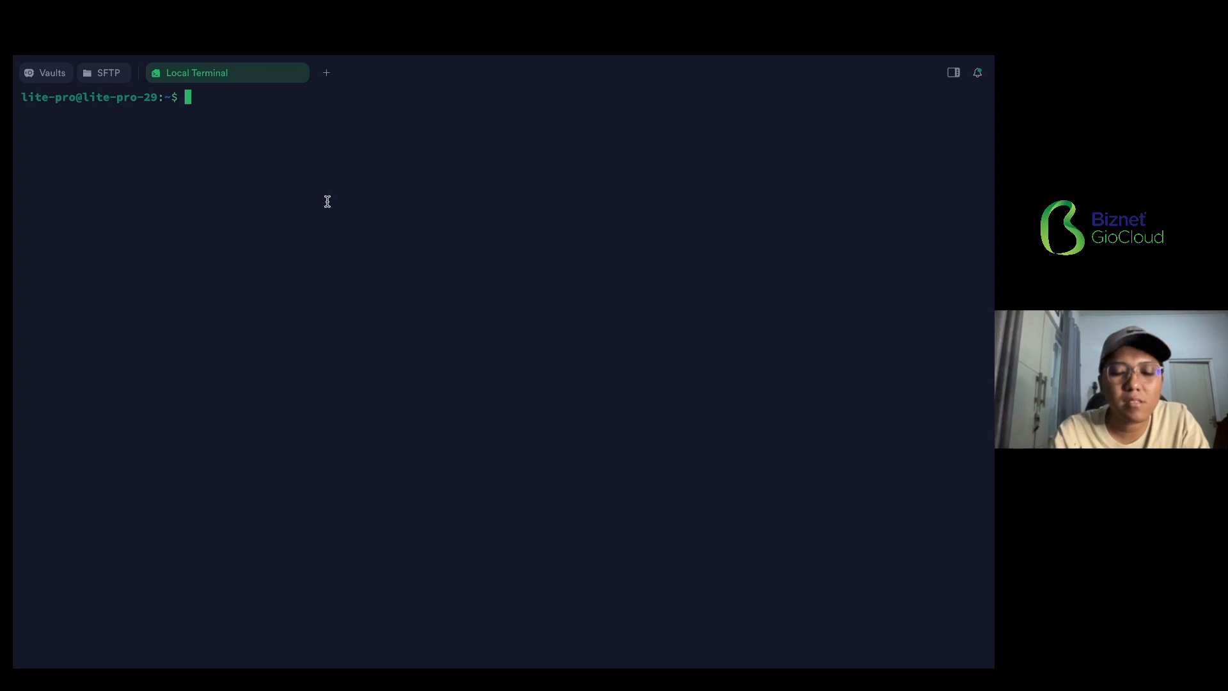
{"action": "type", "text": "speedtest"}
{"action": "key", "text": "Return"}
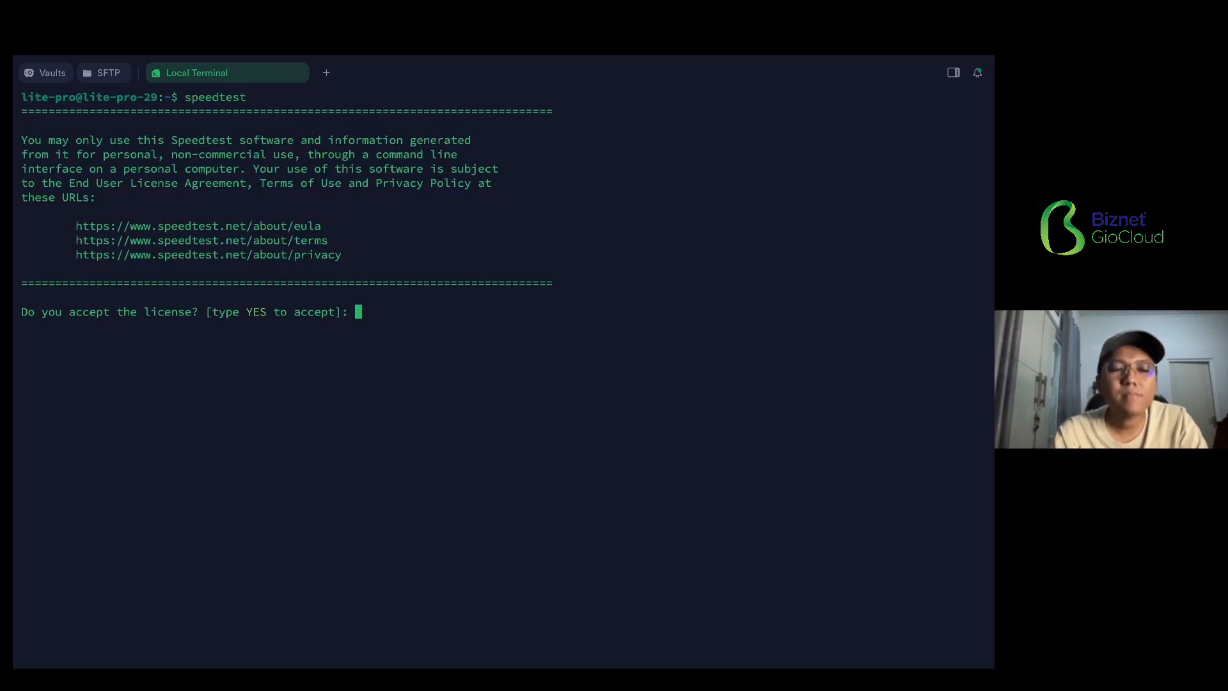
{"action": "type", "text": "YES"}
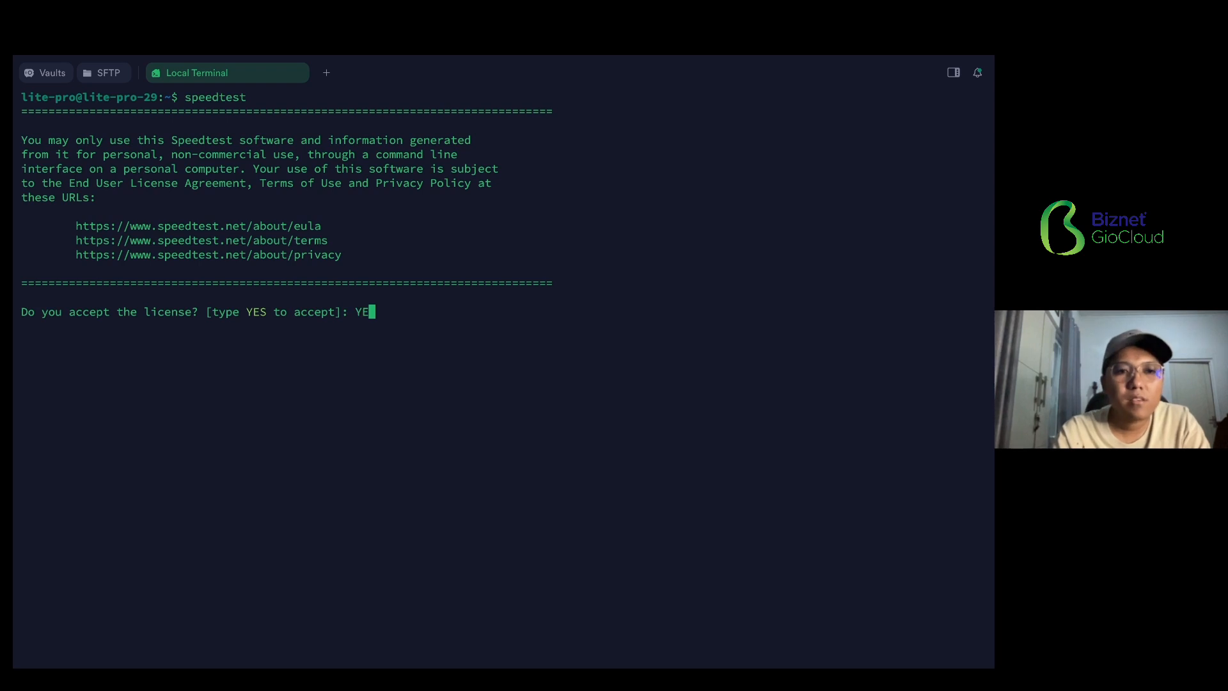
{"action": "key", "text": "Return"}
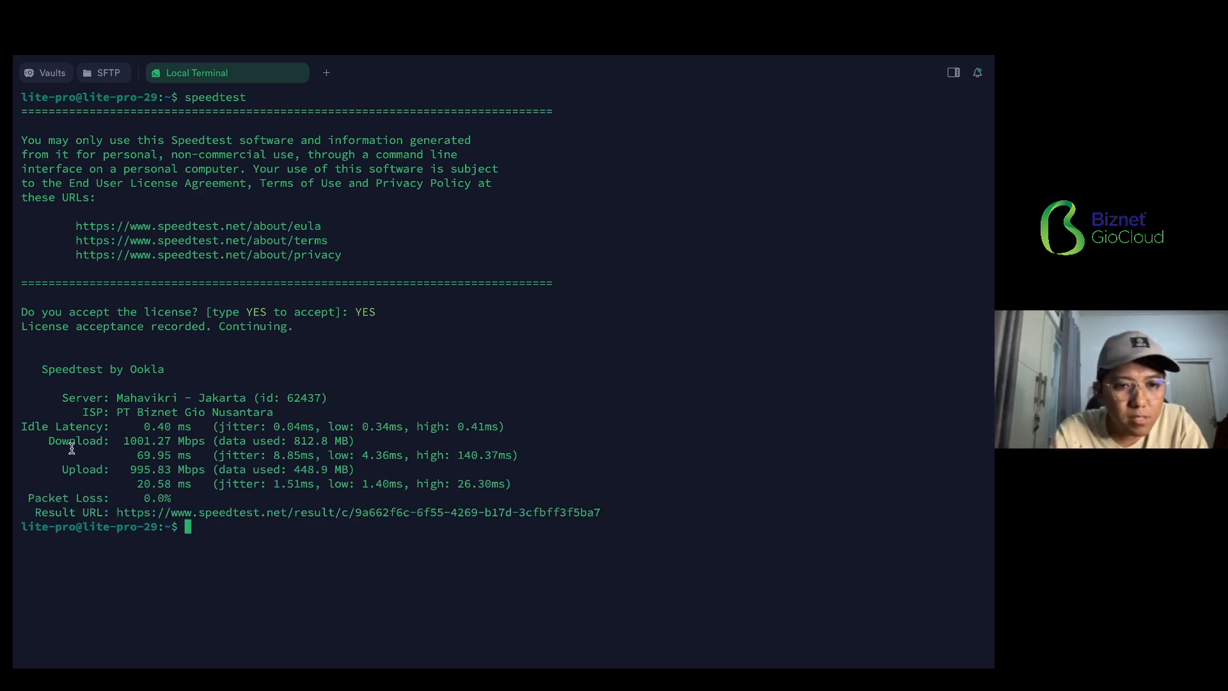
{"action": "left_click_drag", "start_coordinate": [124, 441], "coordinate": [175, 469]}
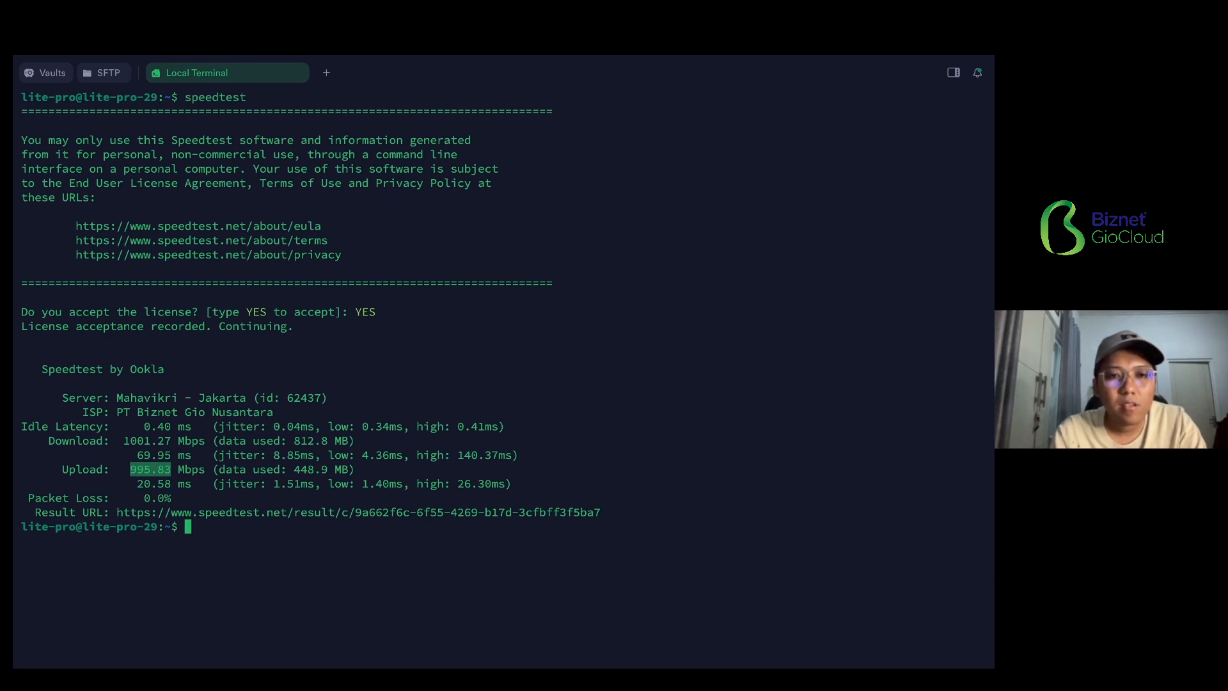
- Run the CPU benchmark with sysbench cpu --threads=$(nproc) run and highlight its total number of events
{"action": "left_click", "coordinate": [527, 297]}
{"action": "type", "text": "sysbench cpu --threads=$(nproc) run"}
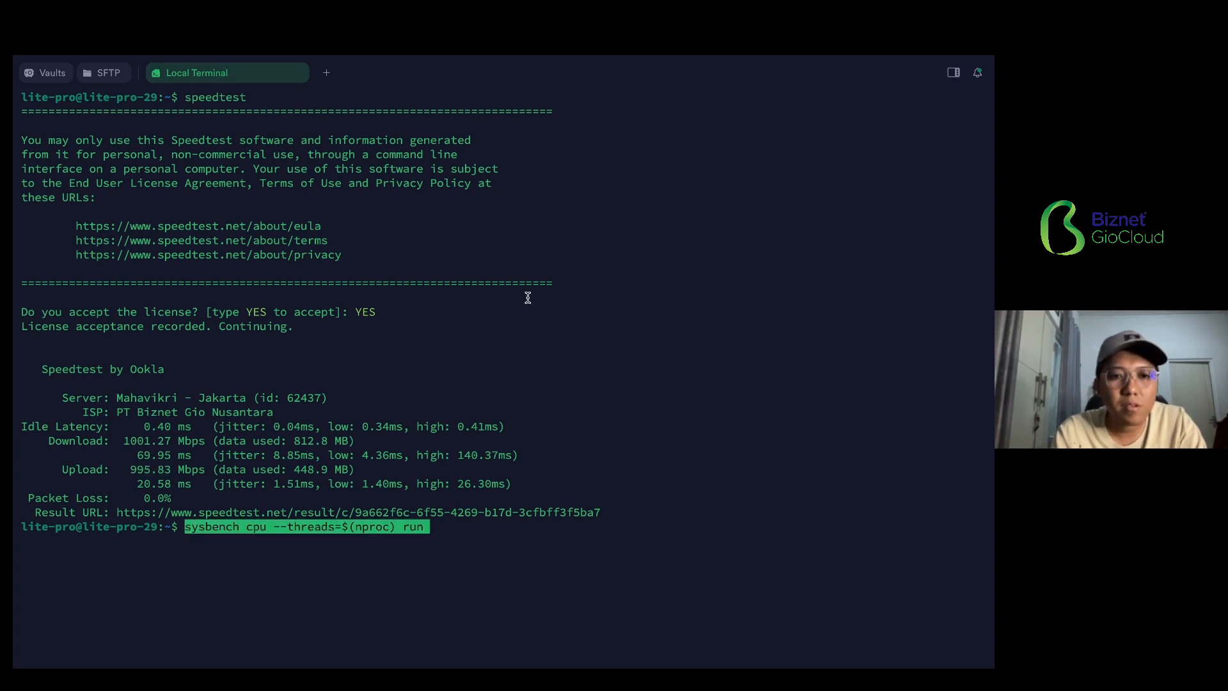
{"action": "key", "text": "Return"}
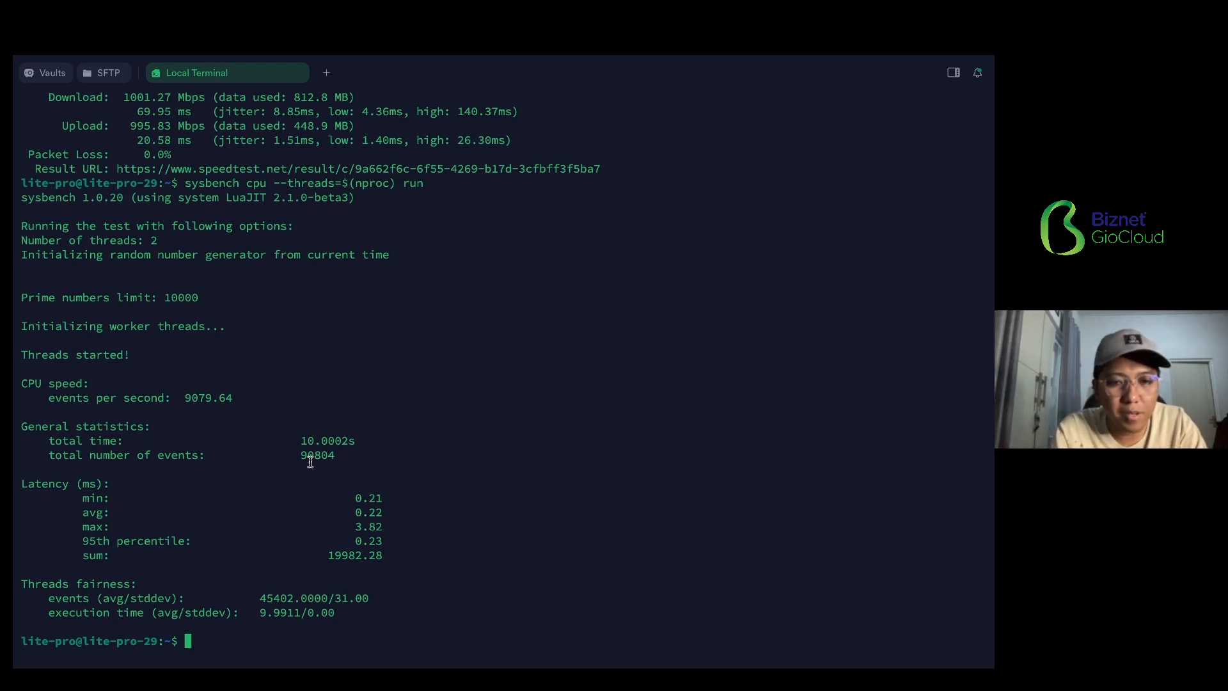
{"action": "left_click_drag", "start_coordinate": [345, 457], "coordinate": [294, 456]}
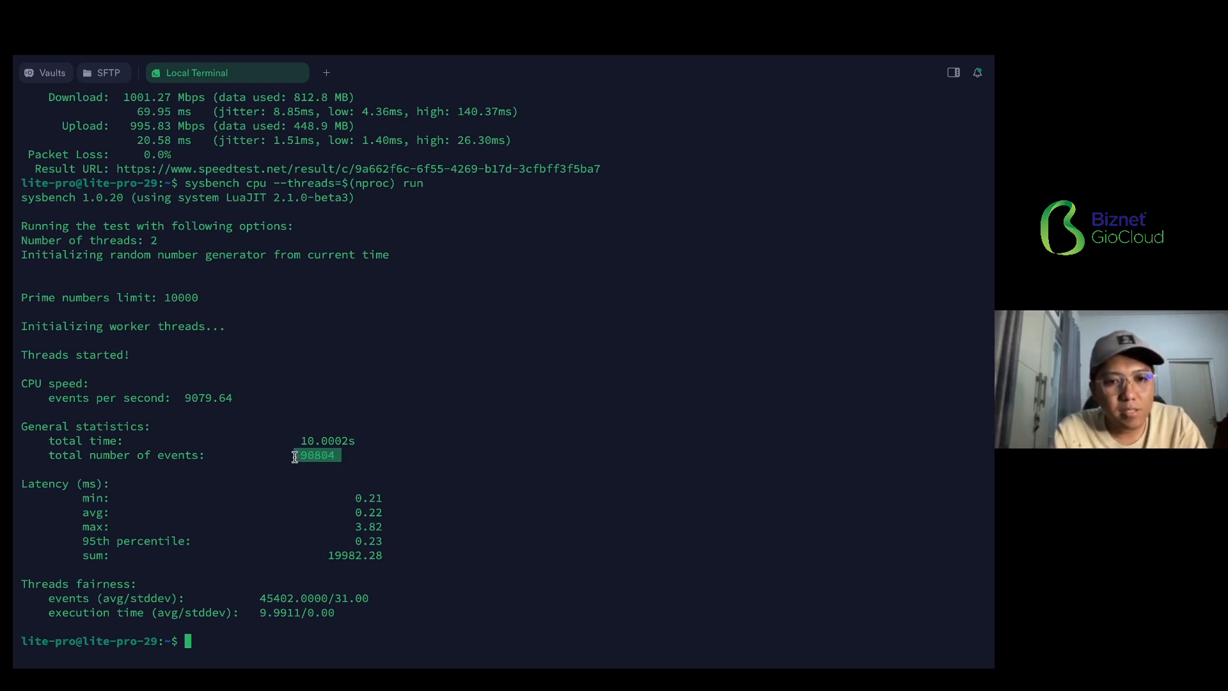
{"action": "left_click", "coordinate": [294, 457]}
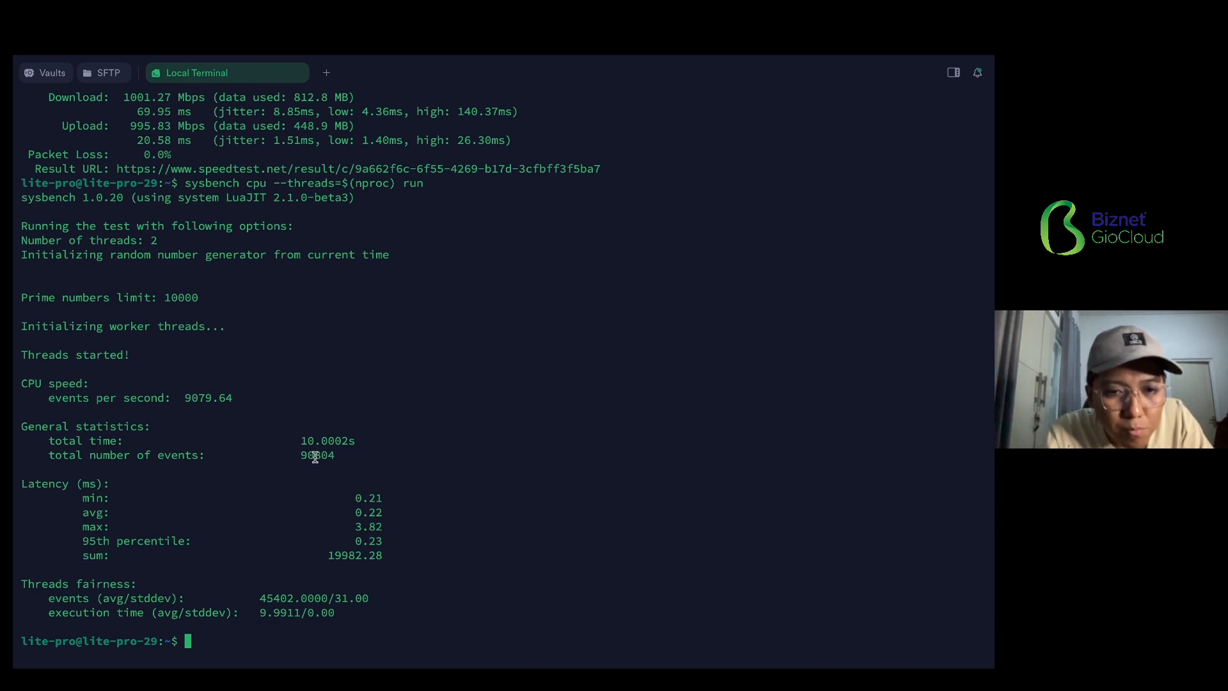
{"action": "left_click_drag", "start_coordinate": [308, 456], "coordinate": [335, 457]}
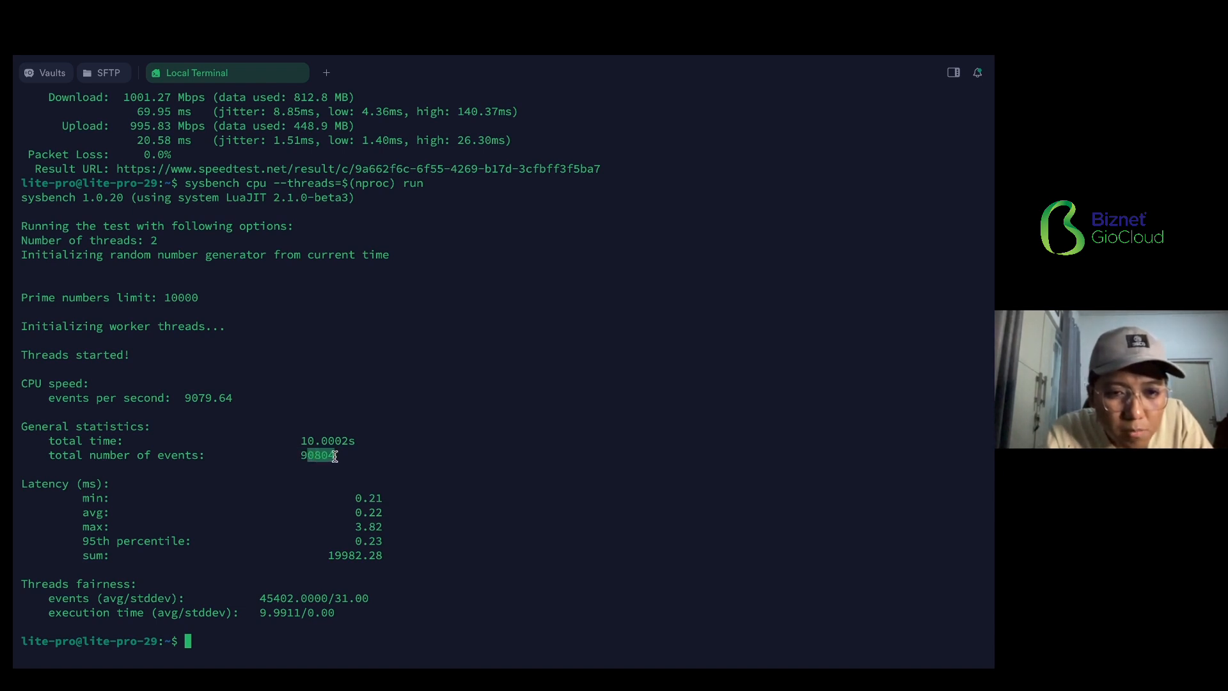
{"action": "left_click", "coordinate": [333, 456]}
{"action": "double_click", "coordinate": [319, 454]}
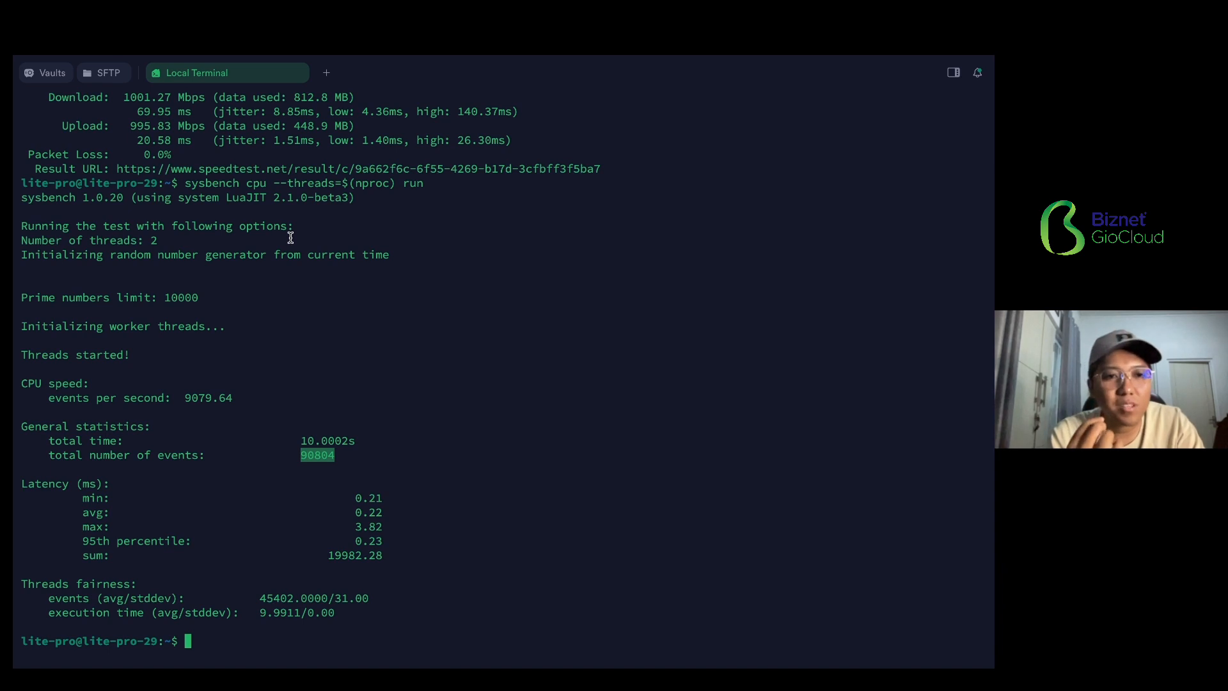
- Run sysbench memory --threads=$(nproc) run and highlight the total number of events and the MiB transferred line
{"action": "type", "text": "sysbench memory --threads=$(nproc) run"}
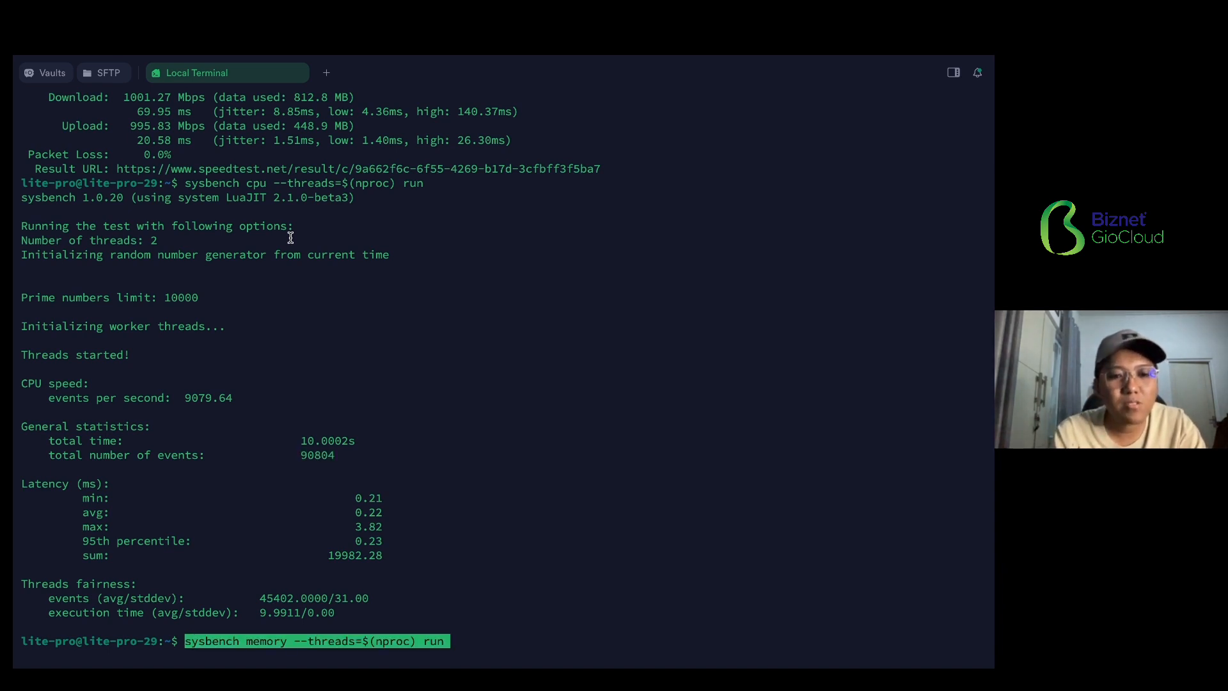
{"action": "key", "text": "BackSpace"}
{"action": "key", "text": "Return"}
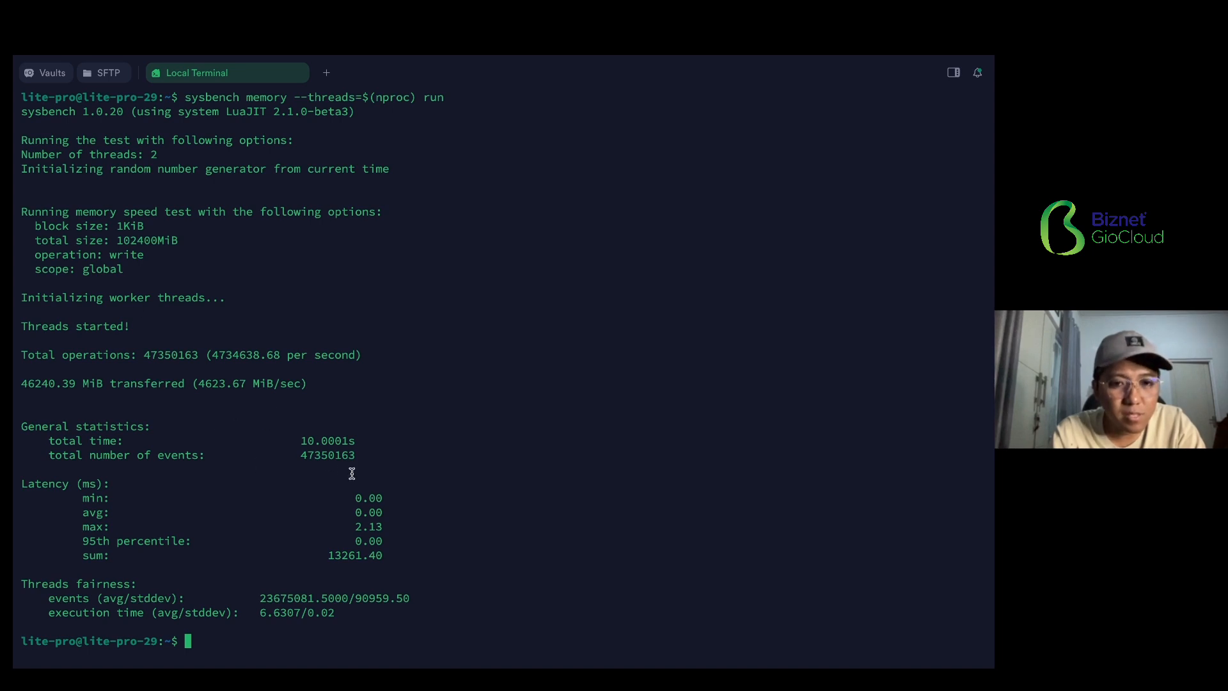
{"action": "double_click", "coordinate": [320, 458]}
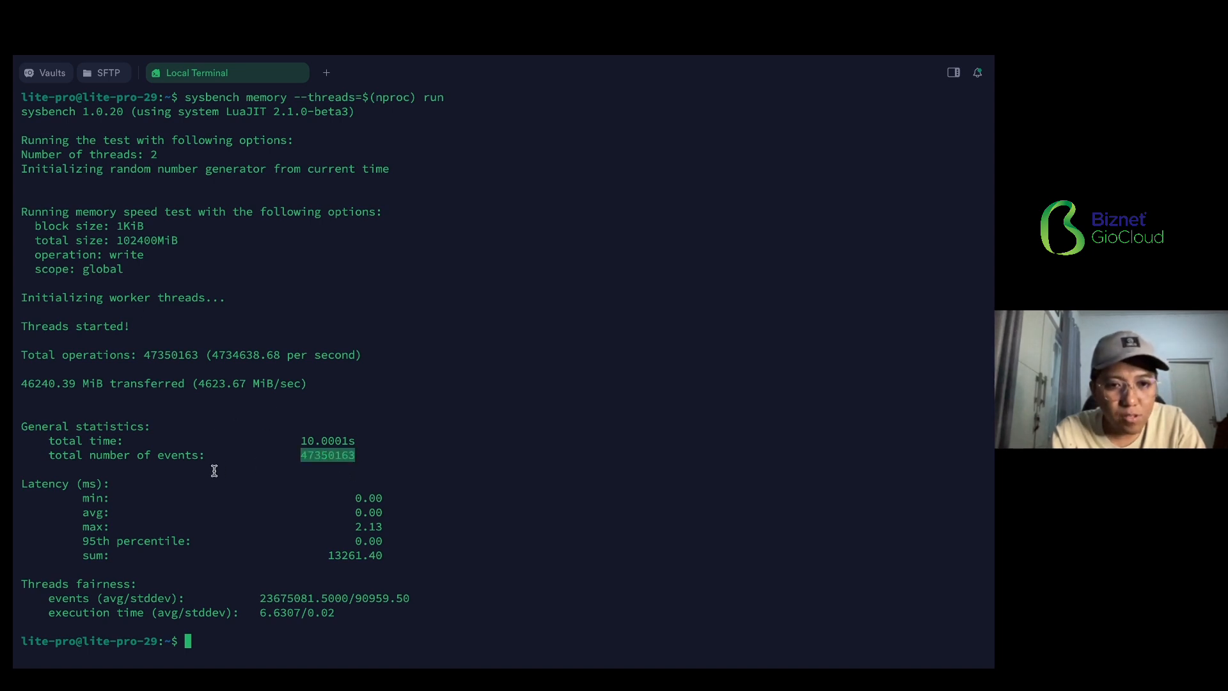
{"action": "left_click", "coordinate": [291, 454]}
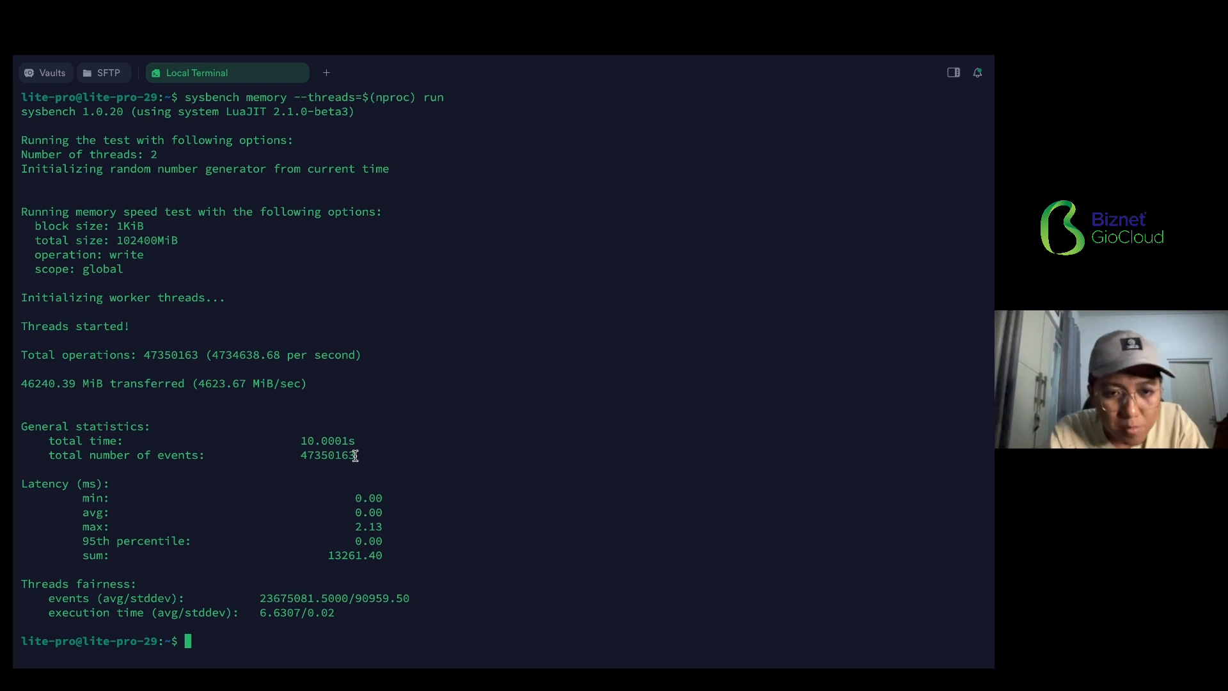
{"action": "left_click_drag", "start_coordinate": [355, 455], "coordinate": [312, 458]}
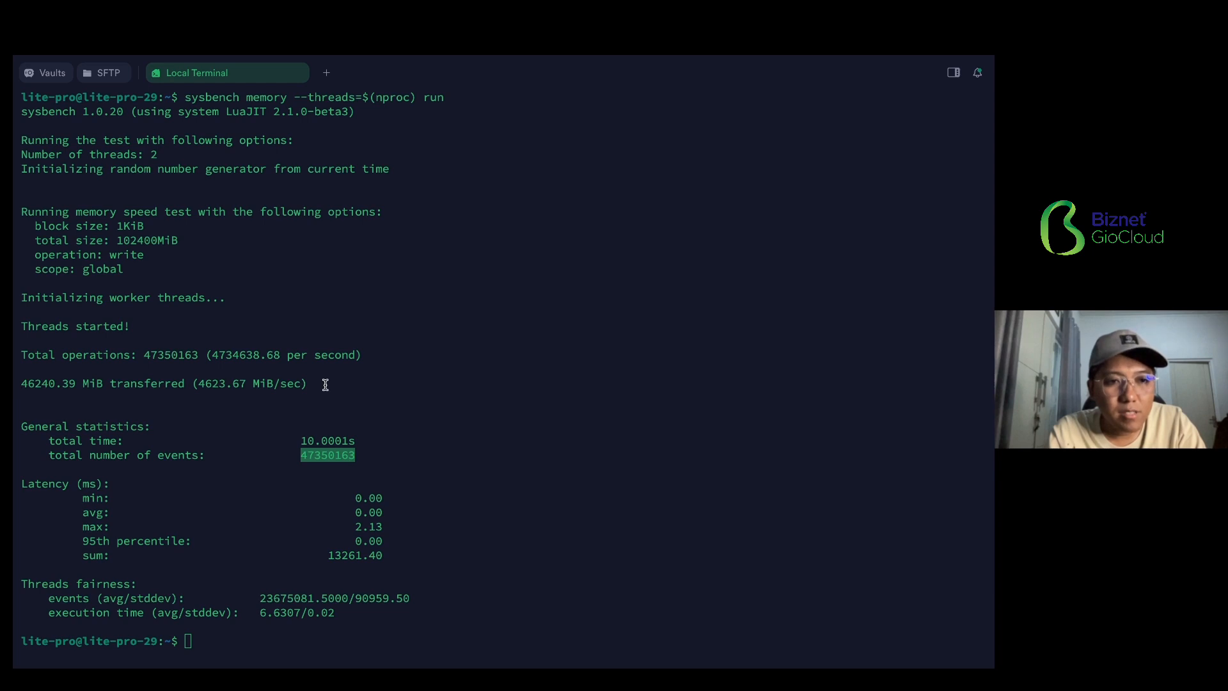
{"action": "left_click_drag", "start_coordinate": [328, 384], "coordinate": [13, 375]}
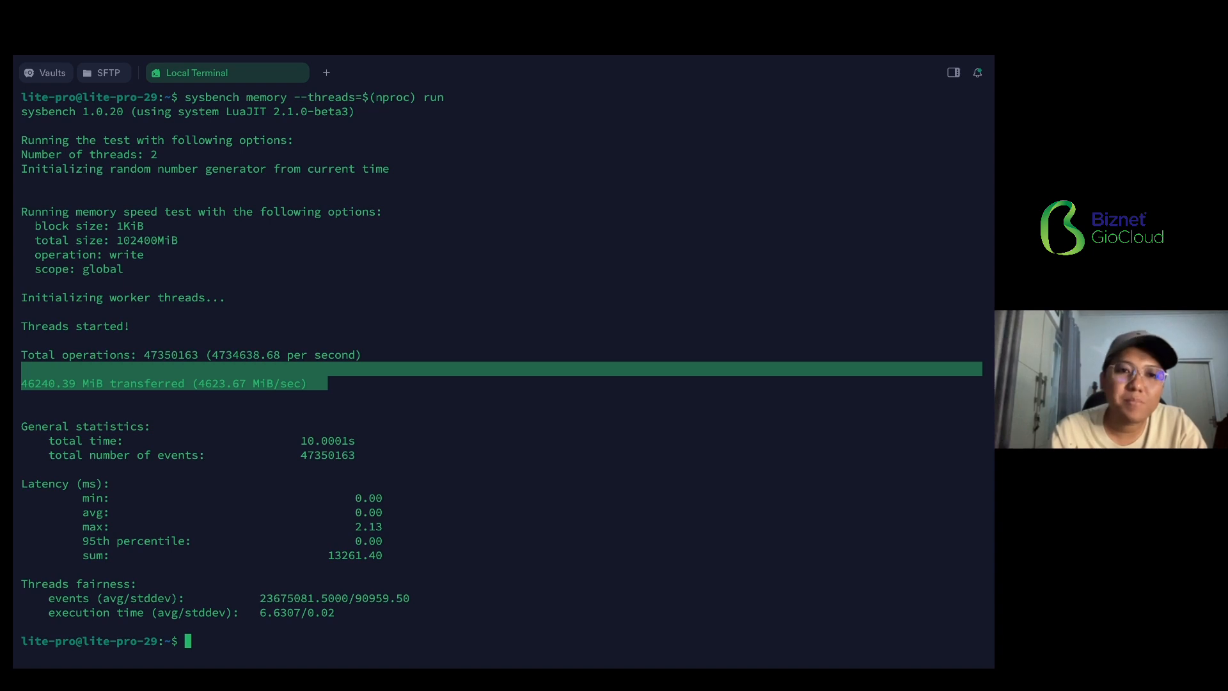
{"action": "left_click", "coordinate": [312, 295]}
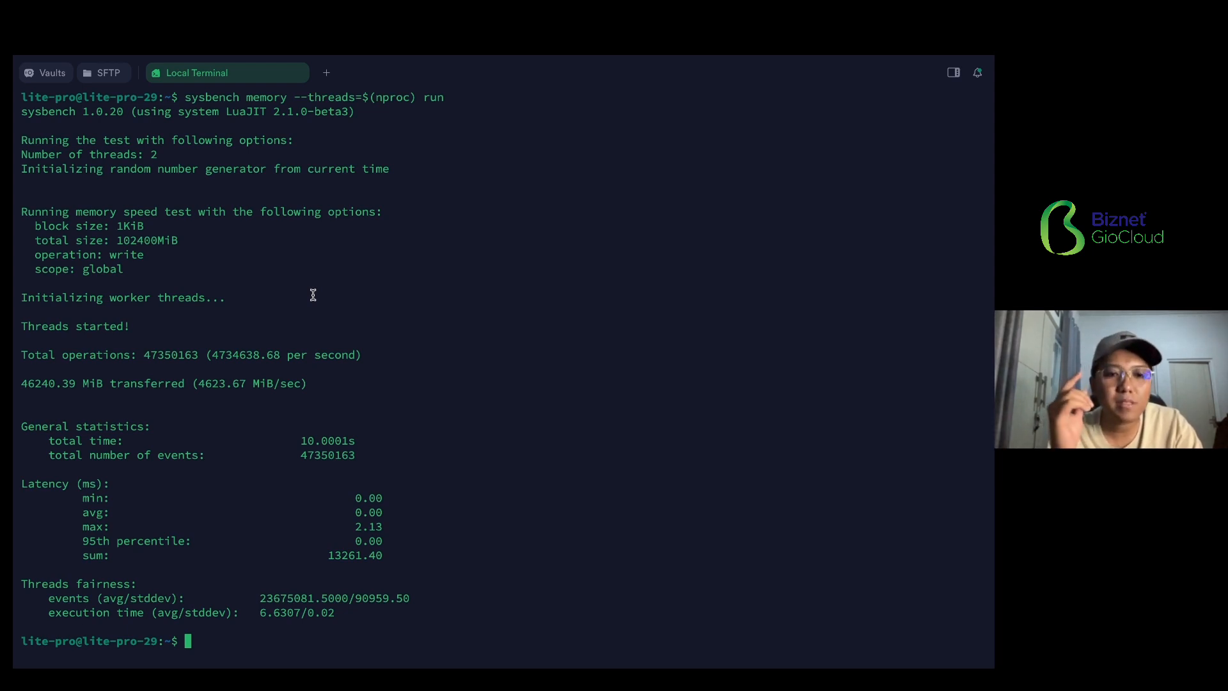
- Create the disk benchmark test files with sysbench fileio --file-total-size=10G prepare
{"action": "type", "text": "sysbench fileio --file-total-size=8G prepare"}
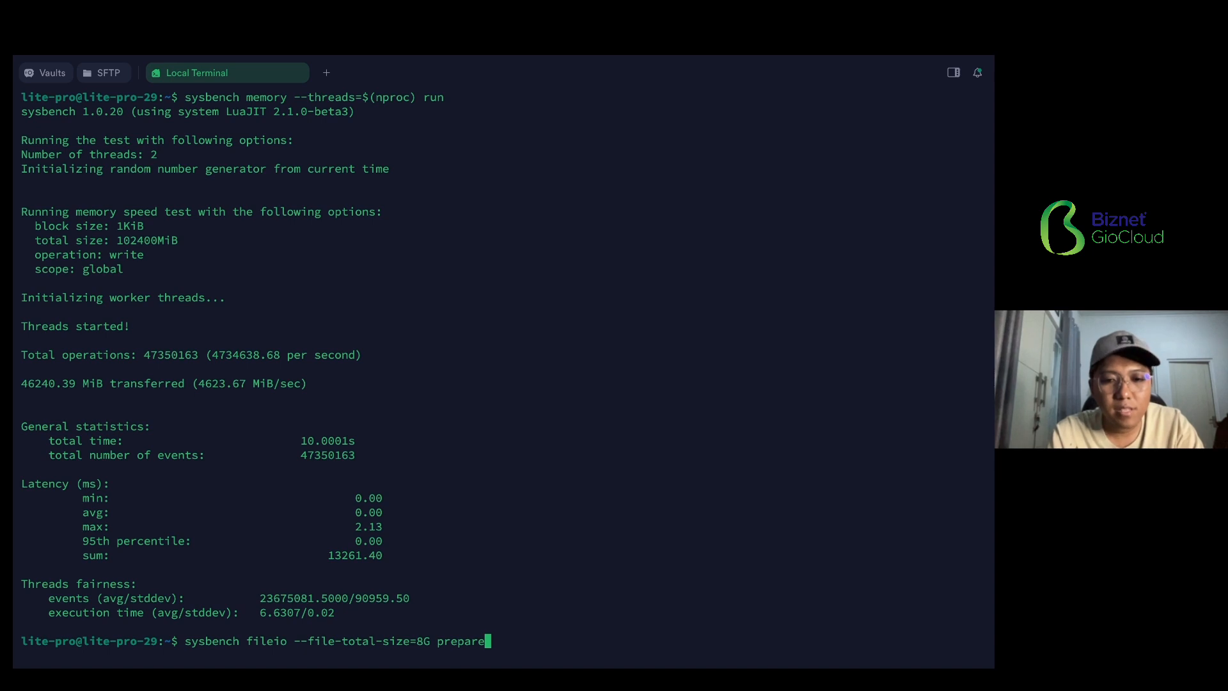
{"action": "key", "text": "Left"}
{"action": "key", "text": "Left"}
{"action": "key", "text": "Left"}
{"action": "key", "text": "Left"}
{"action": "key", "text": "Left"}
{"action": "key", "text": "Left"}
{"action": "key", "text": "Left"}
{"action": "key", "text": "Left"}
{"action": "key", "text": "Left"}
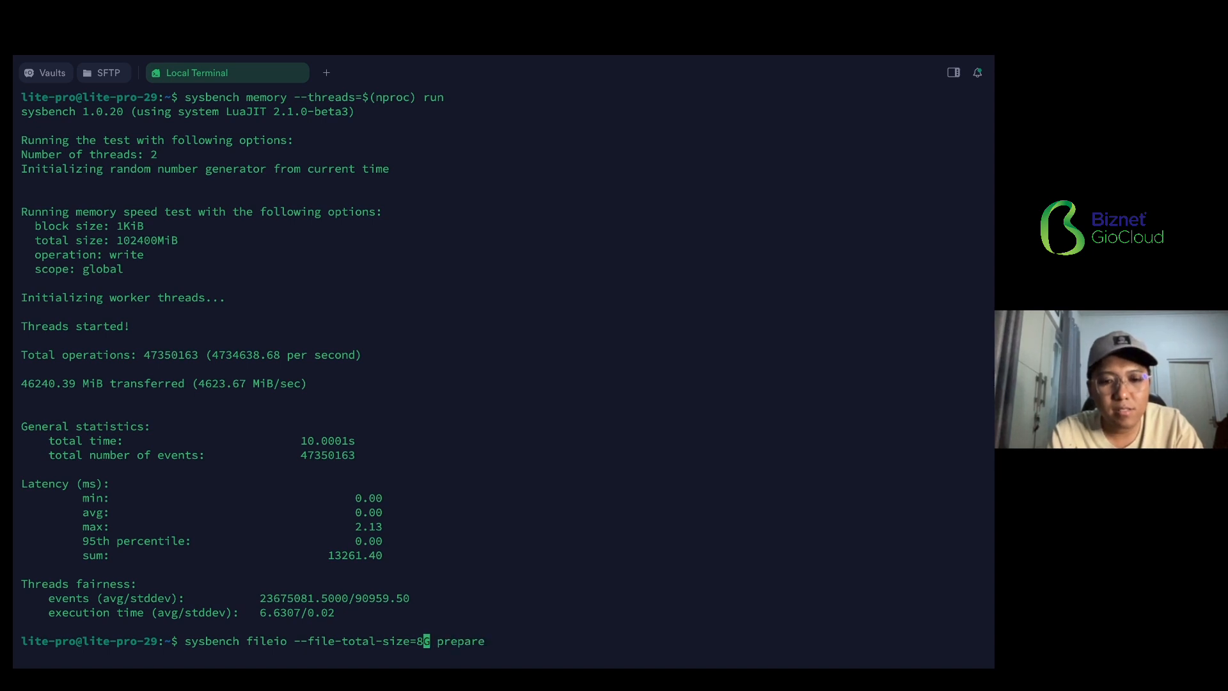
{"action": "key", "text": "BackSpace"}
{"action": "type", "text": "10"}
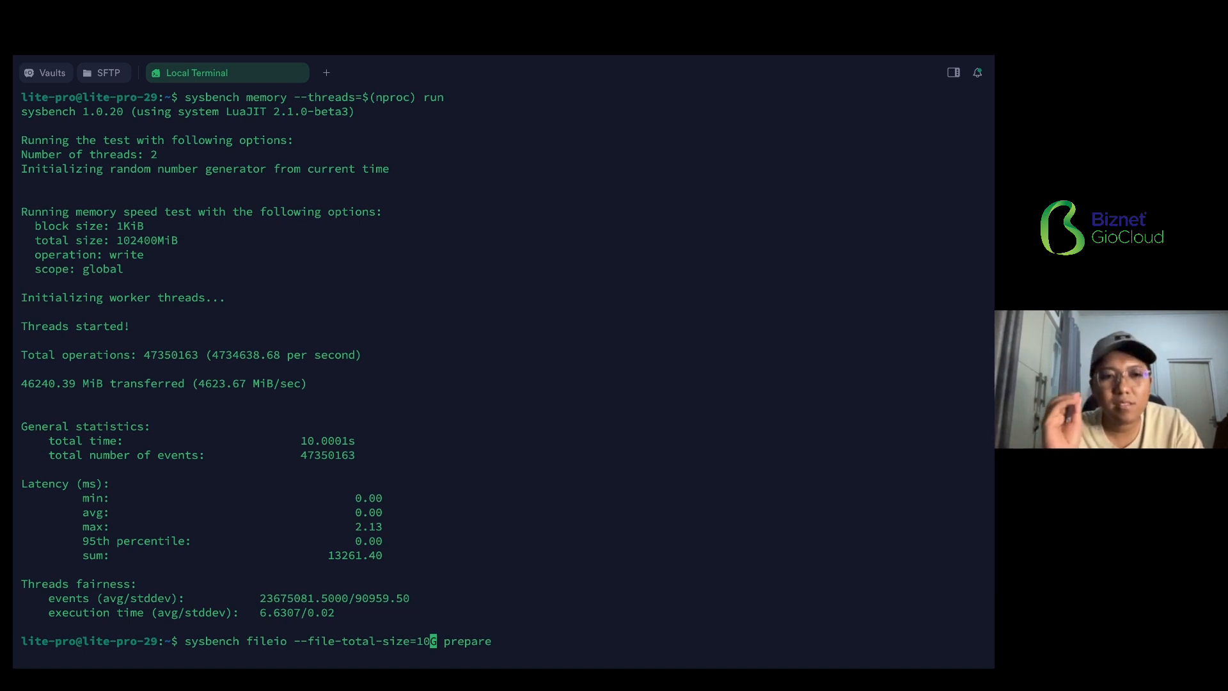
{"action": "key", "text": "Return"}
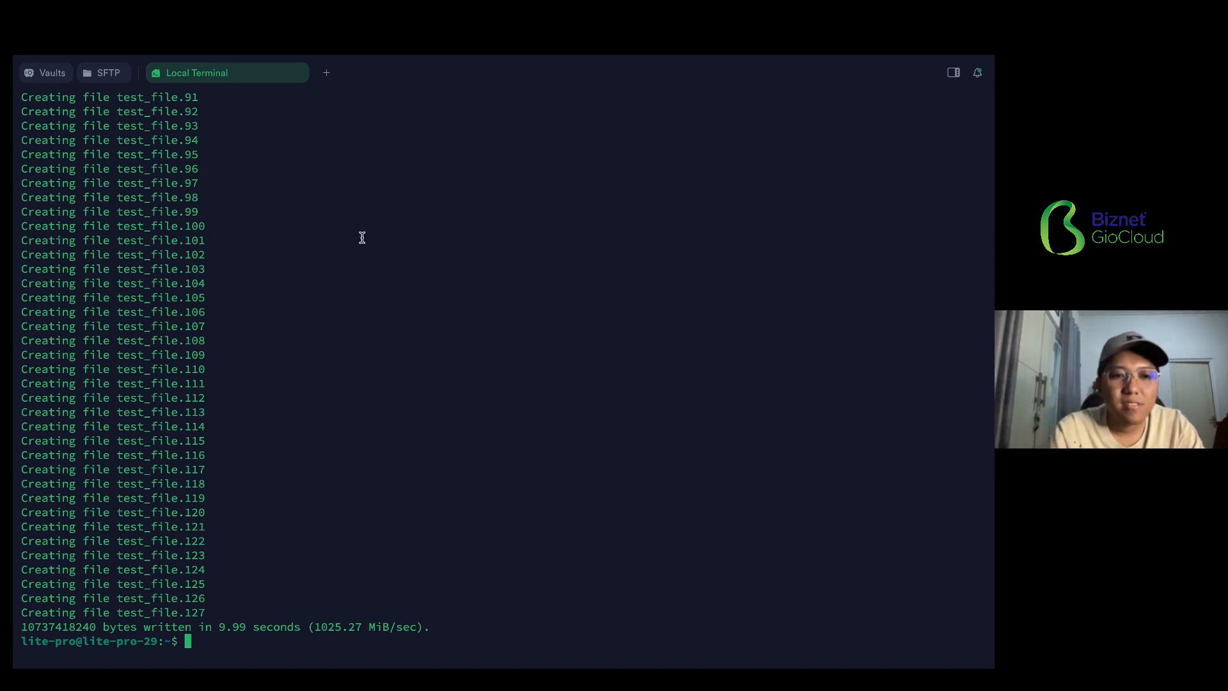
- Review the file creation, memory, CPU and speed test output, highlighting the event totals and the CPU events per second
{"action": "scroll", "coordinate": [414, 314], "scroll_direction": "up", "scroll_amount": 15}
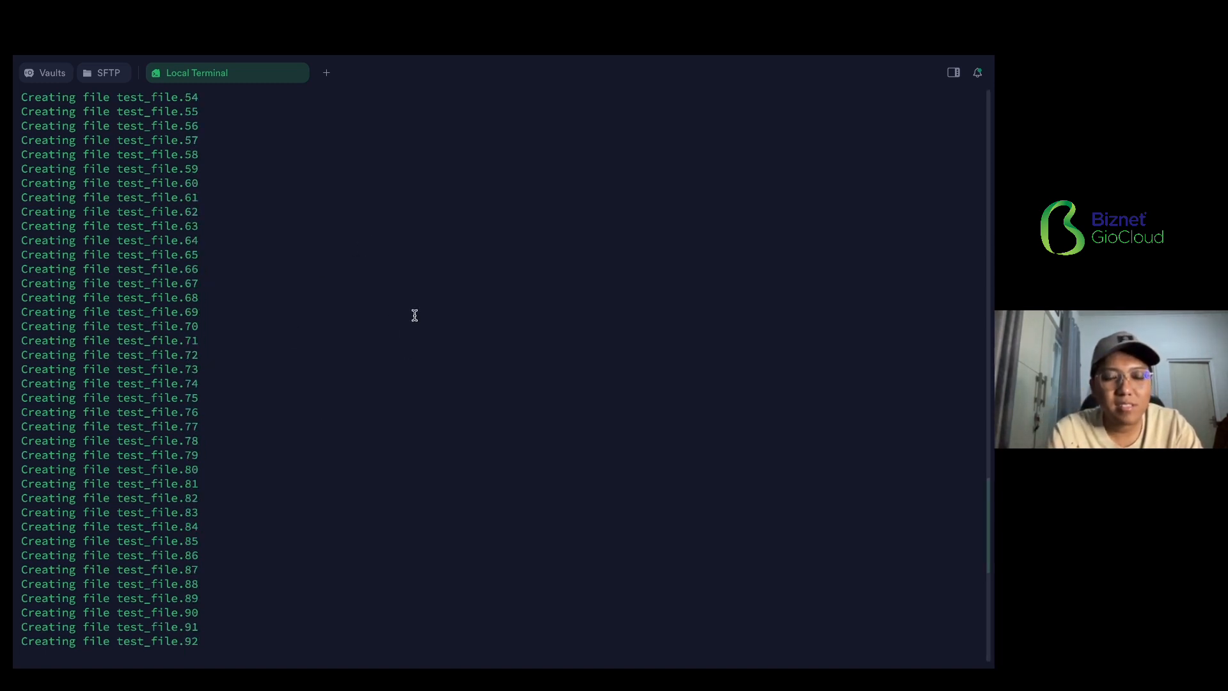
{"action": "scroll", "coordinate": [414, 315], "scroll_direction": "down", "scroll_amount": 15}
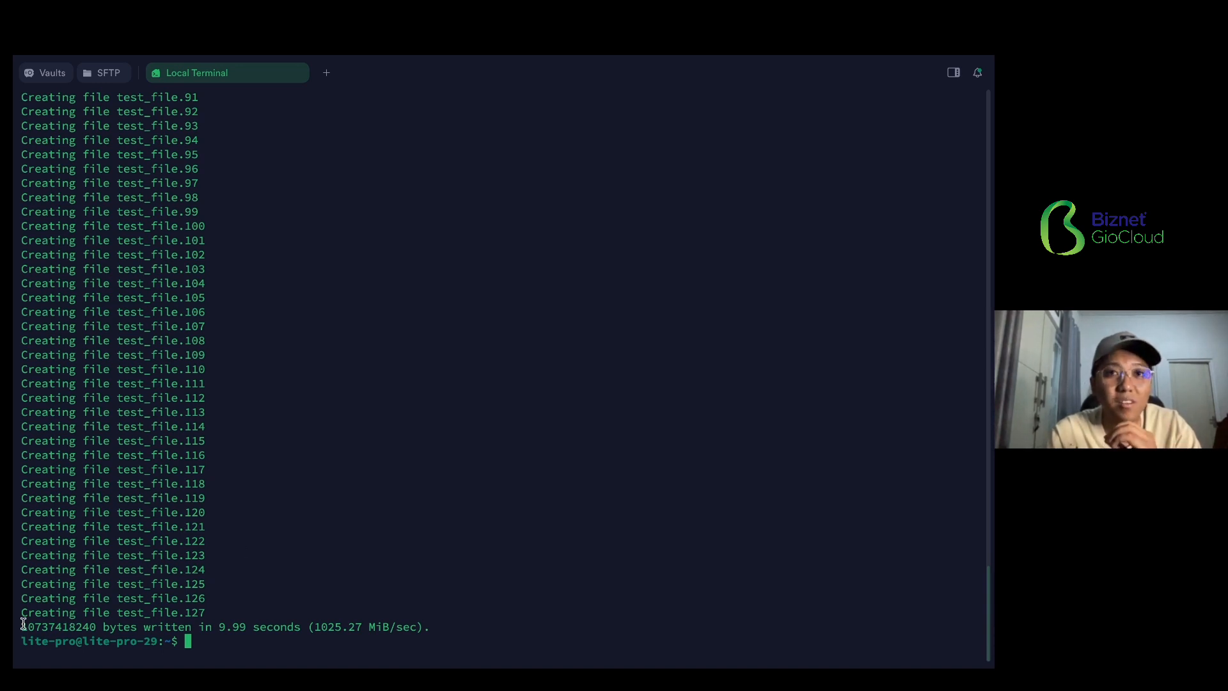
{"action": "scroll", "coordinate": [290, 585], "scroll_direction": "up", "scroll_amount": 20}
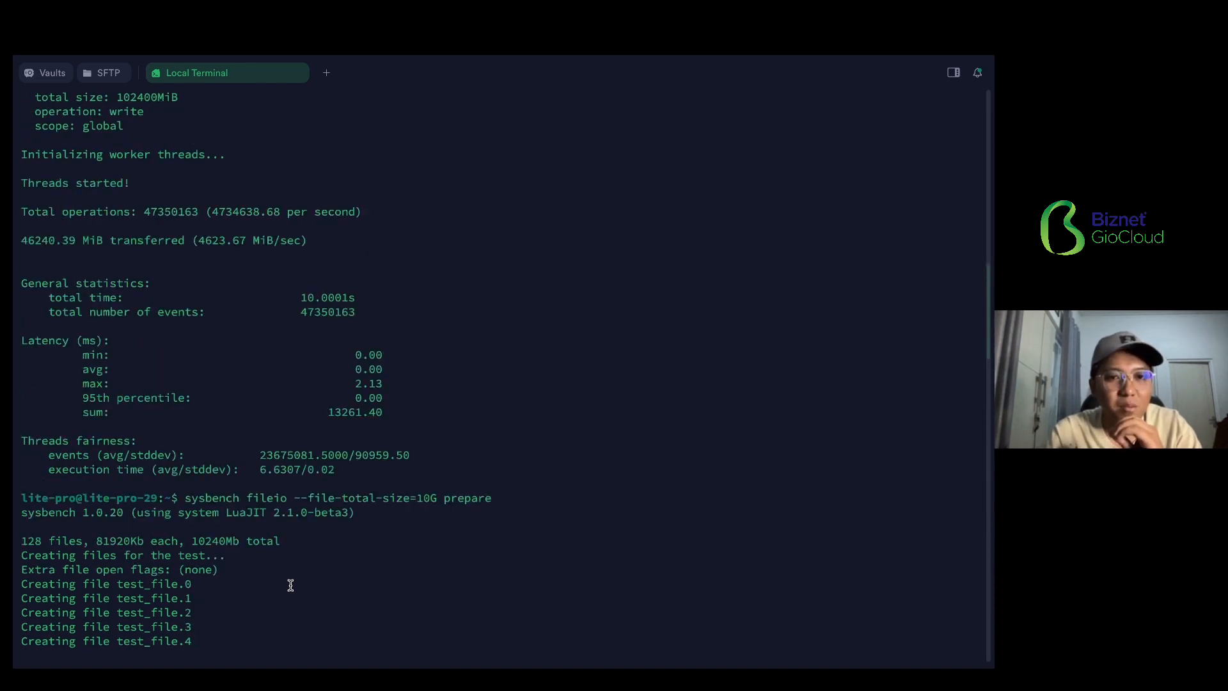
{"action": "scroll", "coordinate": [205, 403], "scroll_direction": "up", "scroll_amount": 1}
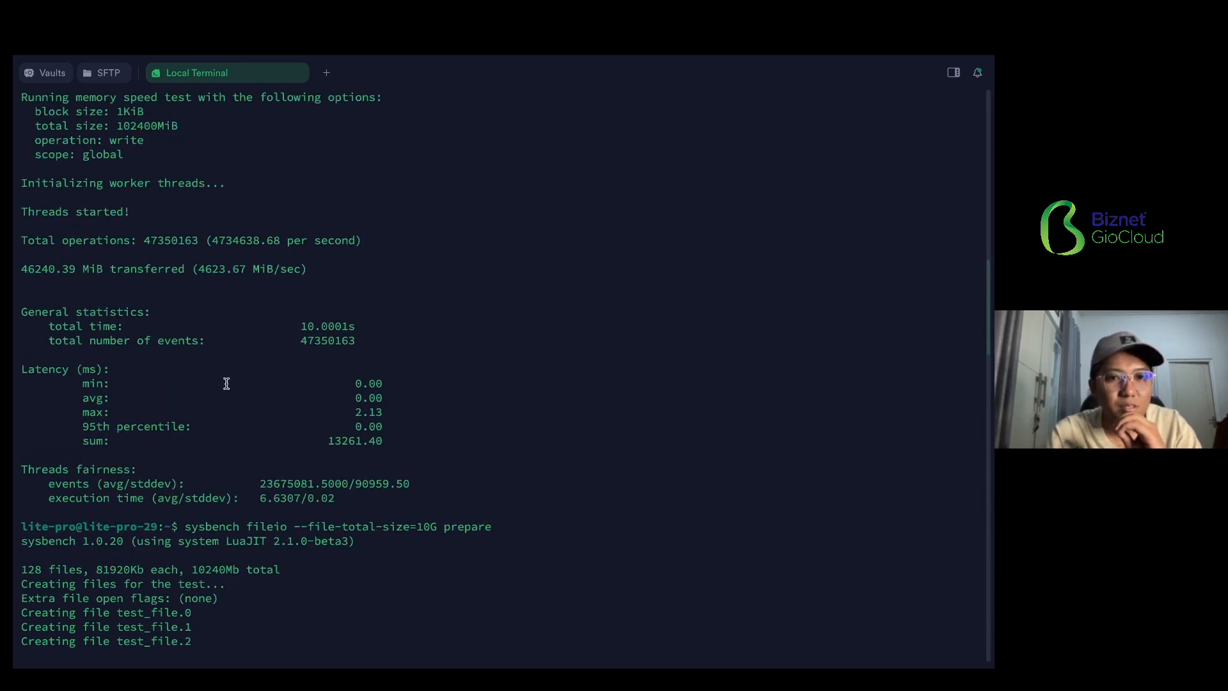
{"action": "left_click_drag", "start_coordinate": [296, 346], "coordinate": [397, 351]}
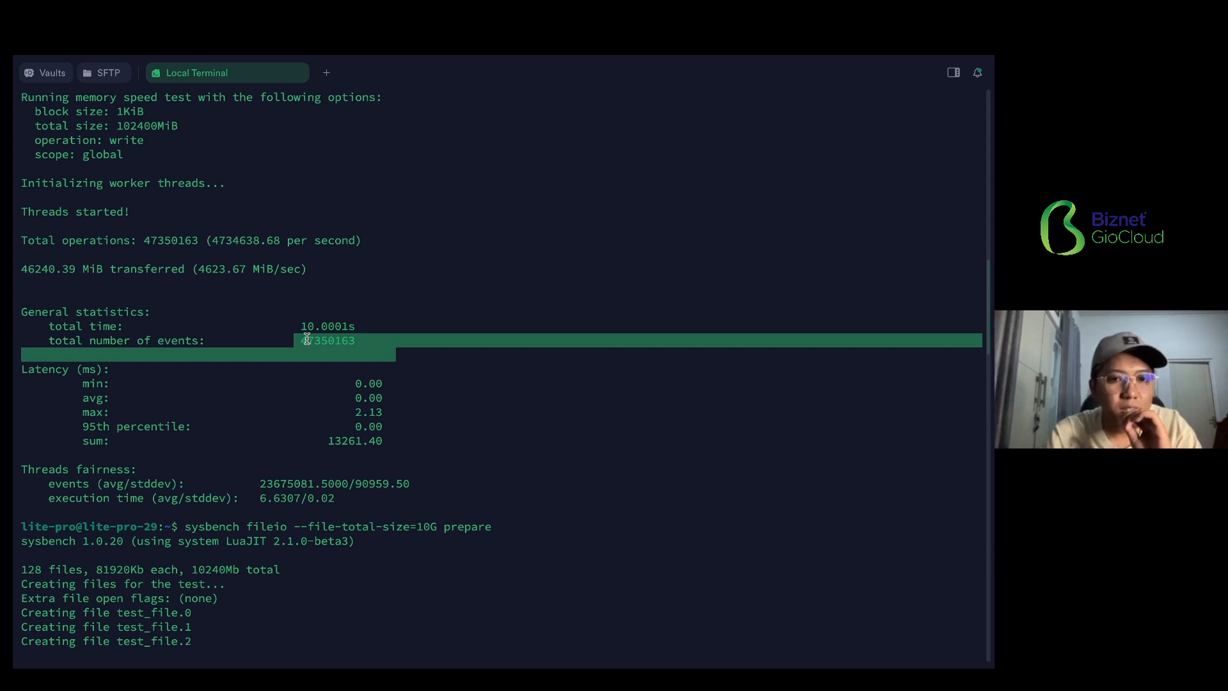
{"action": "scroll", "coordinate": [307, 338], "scroll_direction": "up", "scroll_amount": 5}
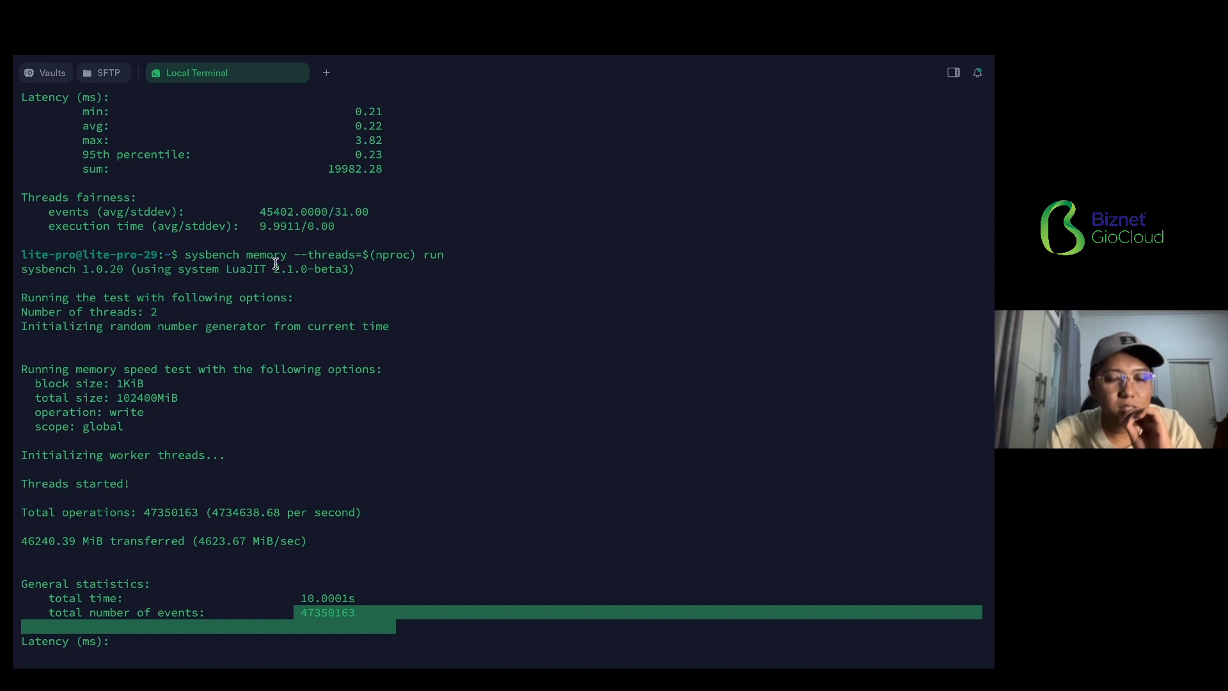
{"action": "scroll", "coordinate": [275, 264], "scroll_direction": "up", "scroll_amount": 3}
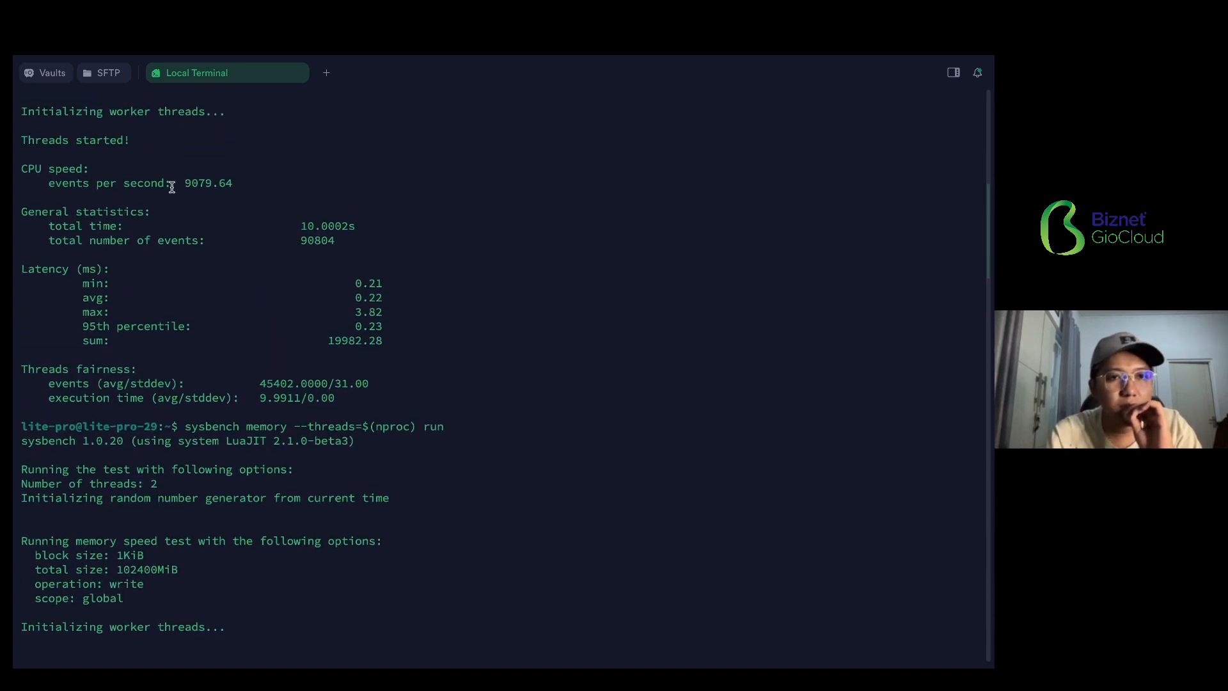
{"action": "left_click_drag", "start_coordinate": [50, 186], "coordinate": [234, 186]}
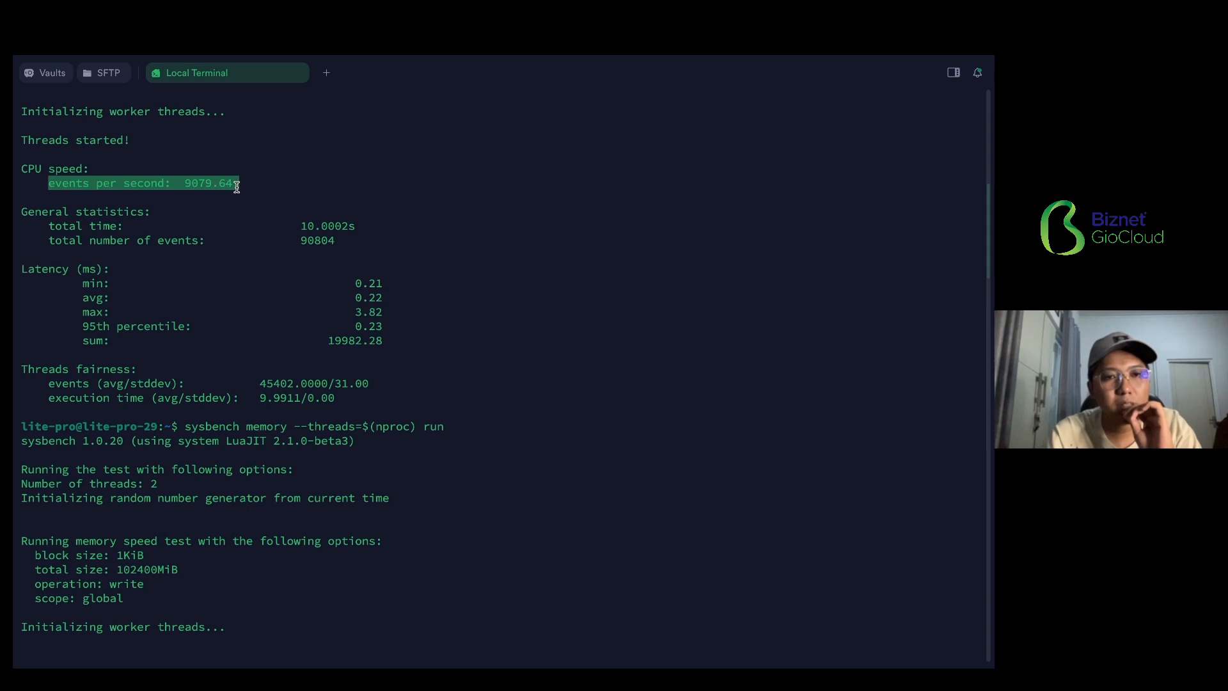
{"action": "double_click", "coordinate": [193, 185]}
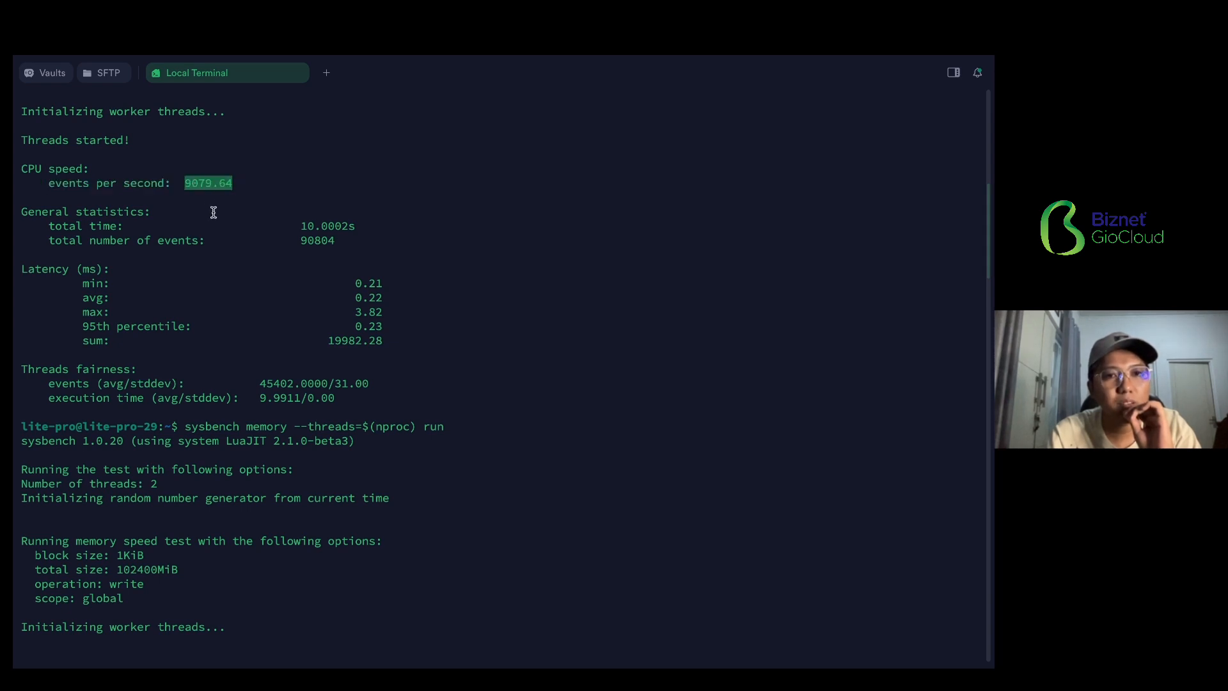
{"action": "left_click", "coordinate": [209, 195]}
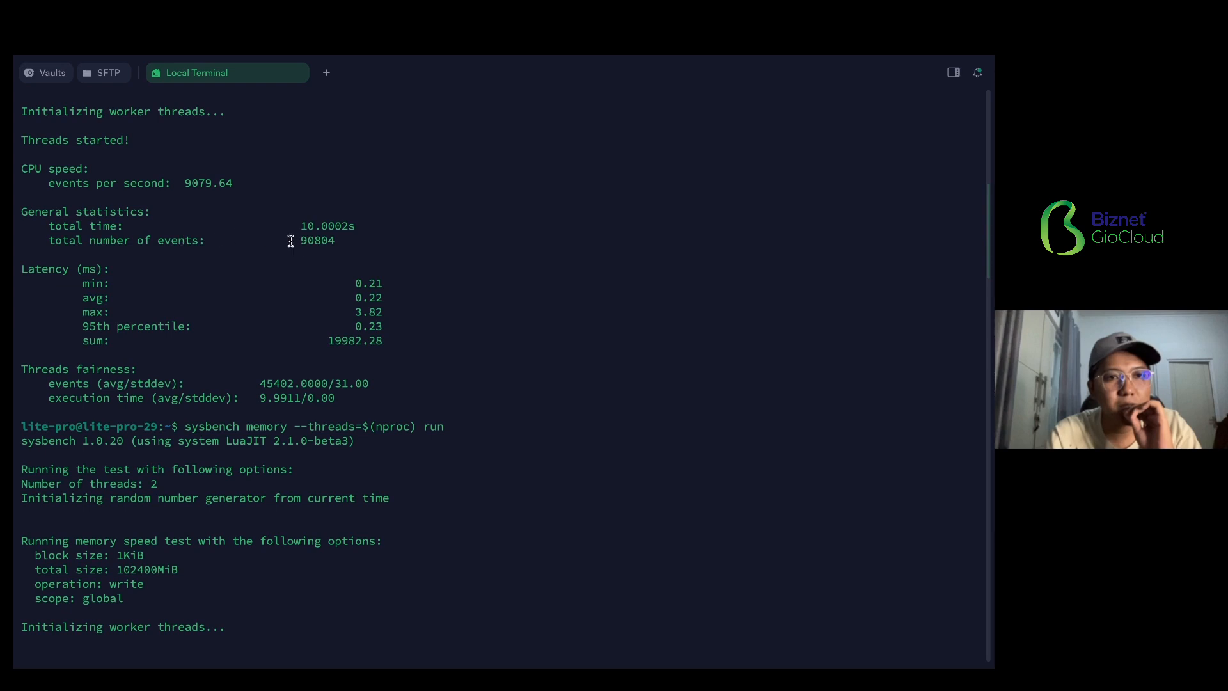
{"action": "left_click_drag", "start_coordinate": [287, 242], "coordinate": [363, 241]}
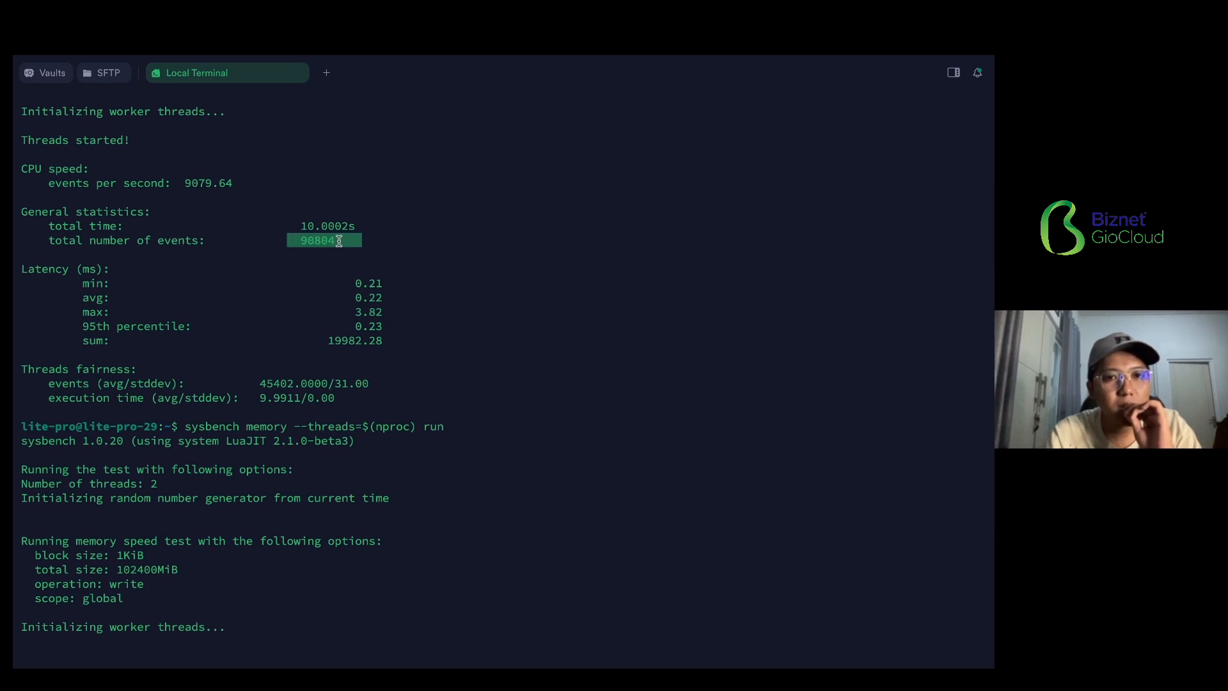
{"action": "scroll", "coordinate": [317, 240], "scroll_direction": "up", "scroll_amount": 10}
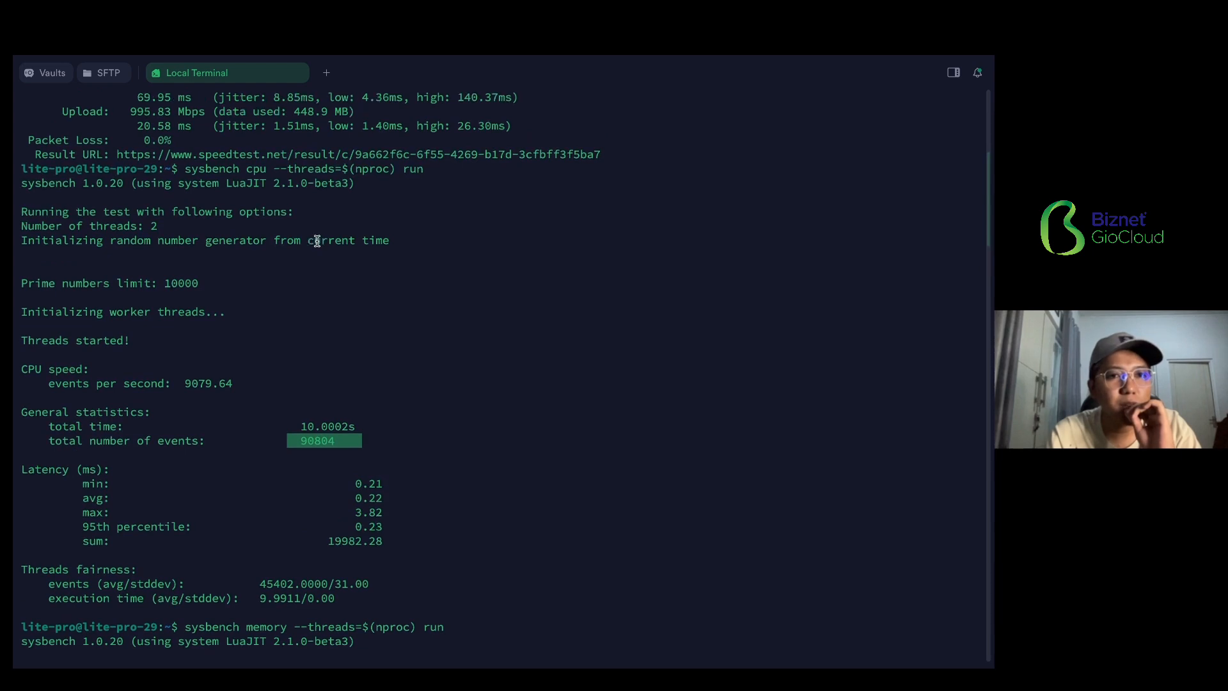
{"action": "scroll", "coordinate": [318, 240], "scroll_direction": "up", "scroll_amount": 1}
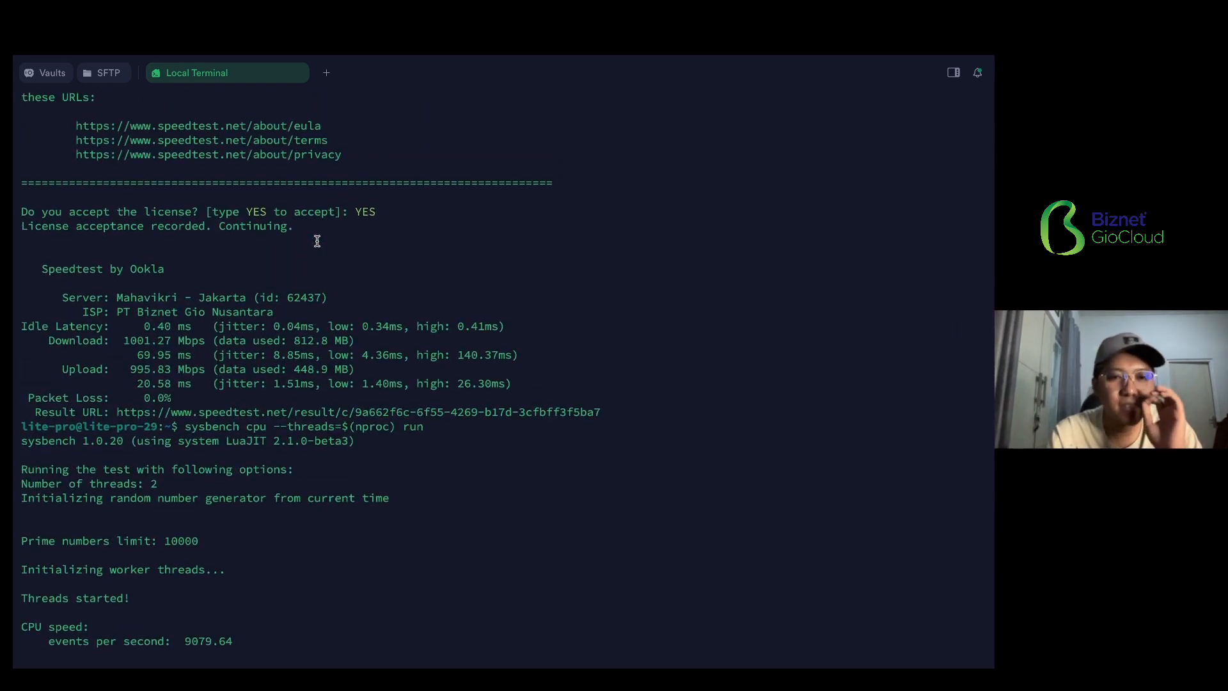
- Highlight the download speed and the upload speed in the Speedtest results
{"action": "scroll", "coordinate": [318, 241], "scroll_direction": "down", "scroll_amount": 4}
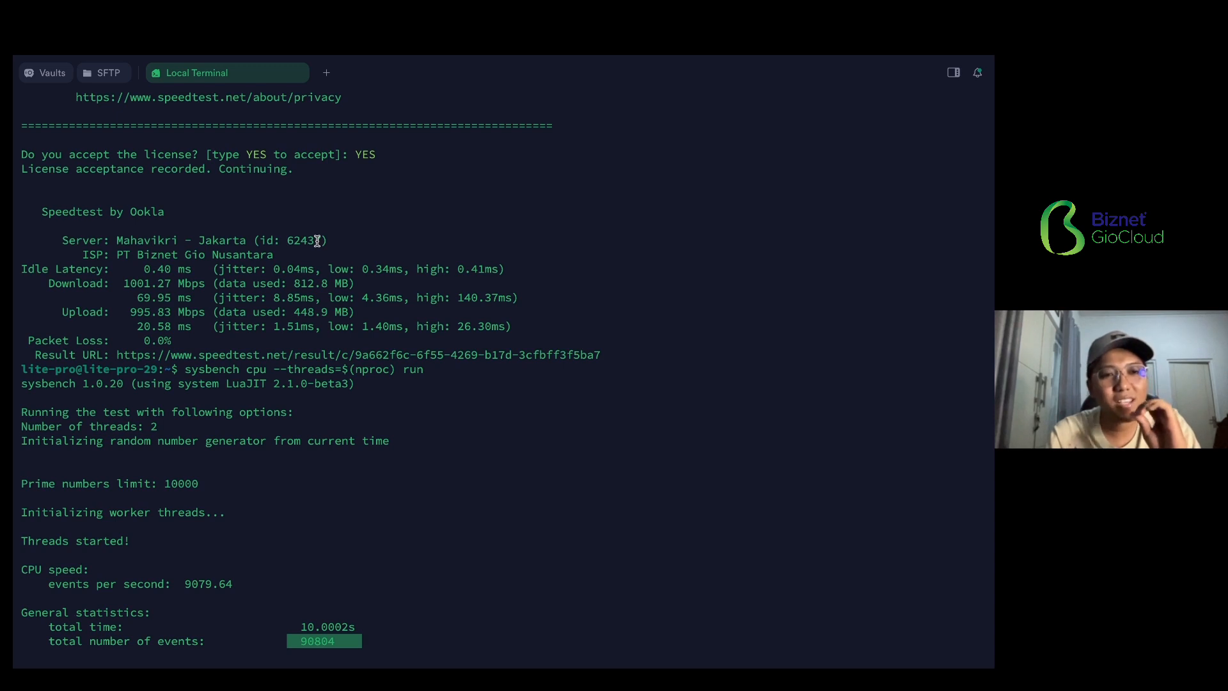
{"action": "left_click_drag", "start_coordinate": [124, 286], "coordinate": [210, 289]}
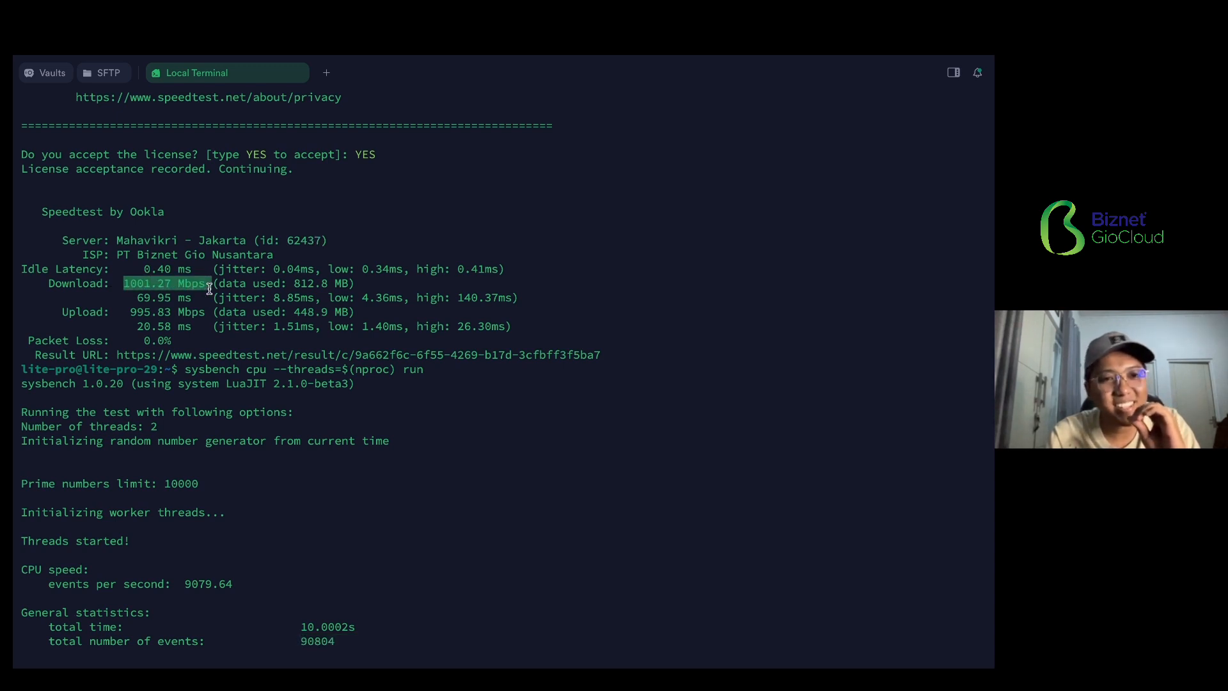
{"action": "left_click_drag", "start_coordinate": [130, 312], "coordinate": [205, 313]}
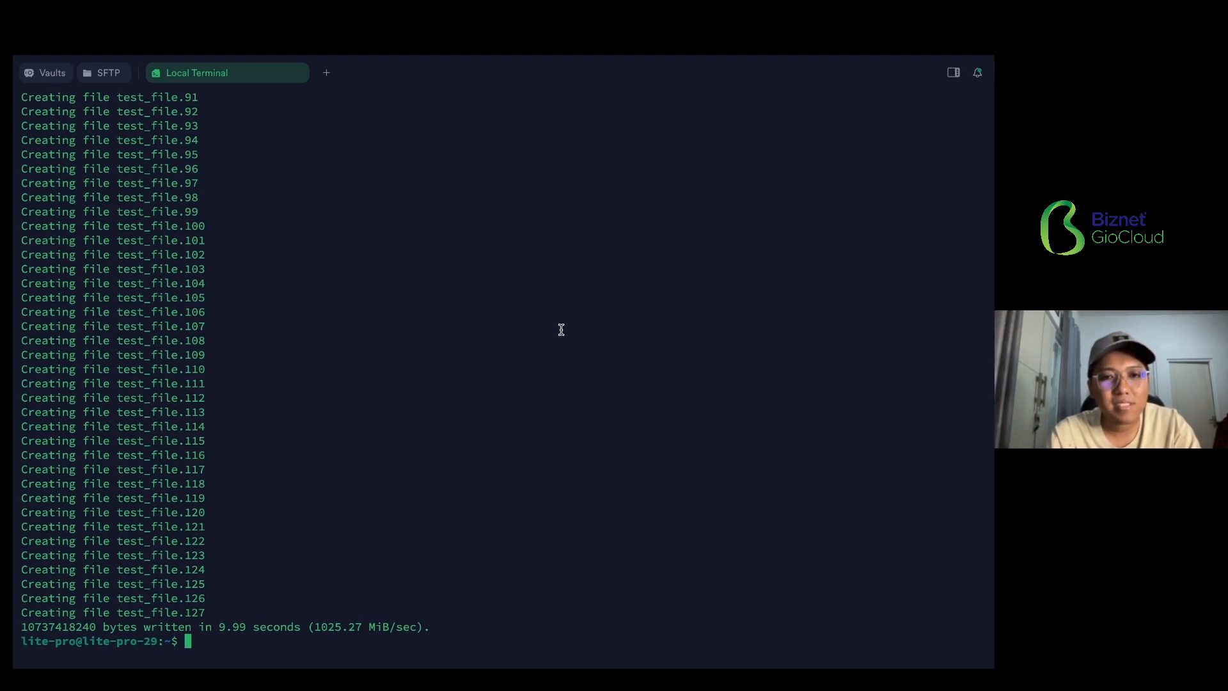
- Run clear to empty the terminal screen and enlarge the terminal text
{"action": "type", "text": "clear"}
{"action": "key", "text": "Return"}
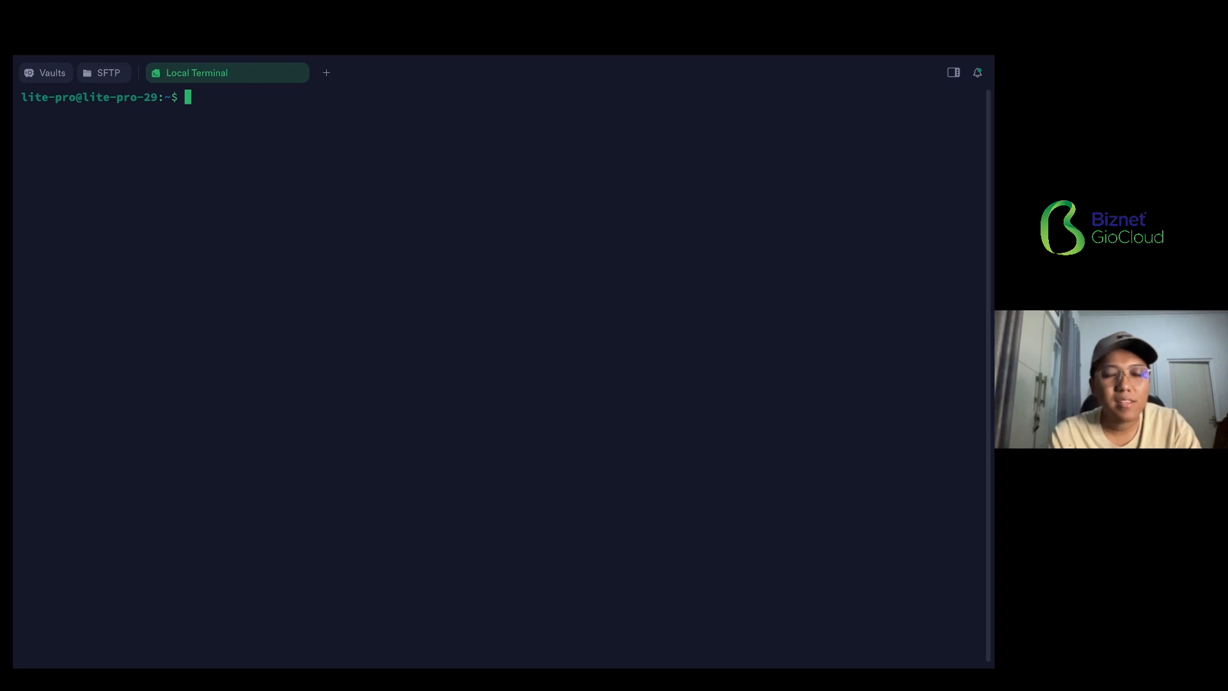
{"action": "key", "text": "ctrl+equal"}
{"action": "key", "text": "ctrl+equal"}
{"action": "key", "text": "ctrl+equal"}
{"action": "key", "text": "ctrl+equal"}
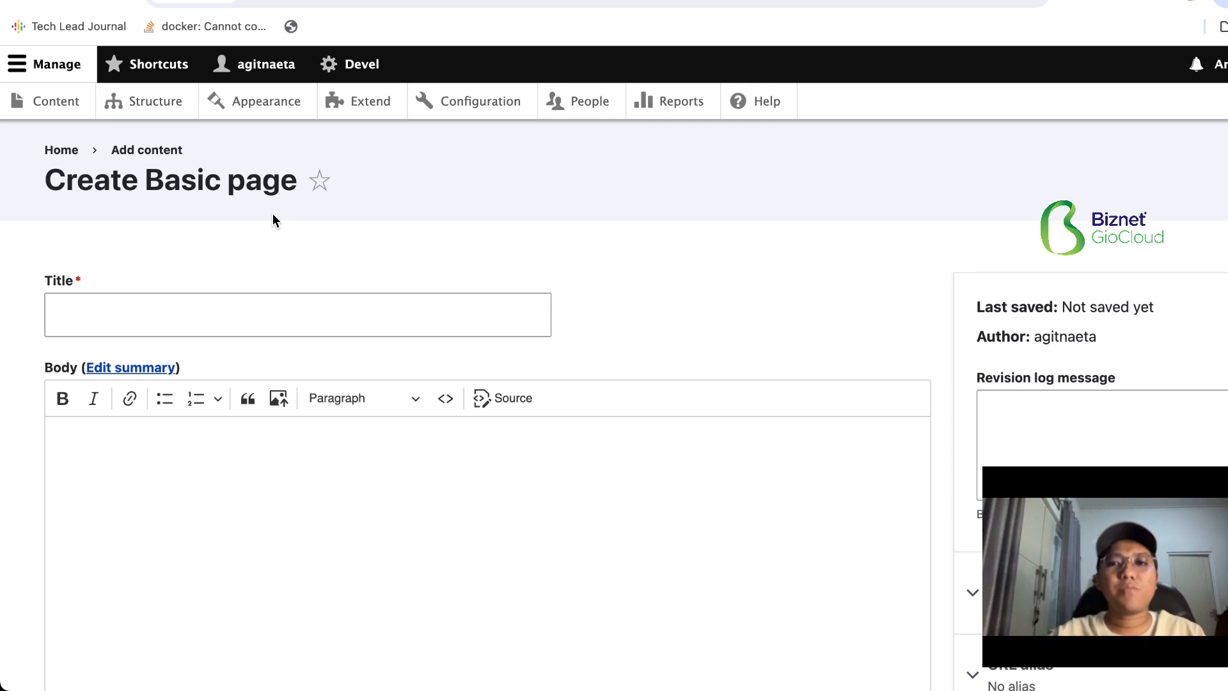
- In Drupal's Create Basic page form, enter "Gallery Page" as the title
{"action": "scroll", "coordinate": [273, 216], "scroll_direction": "down", "scroll_amount": 2}
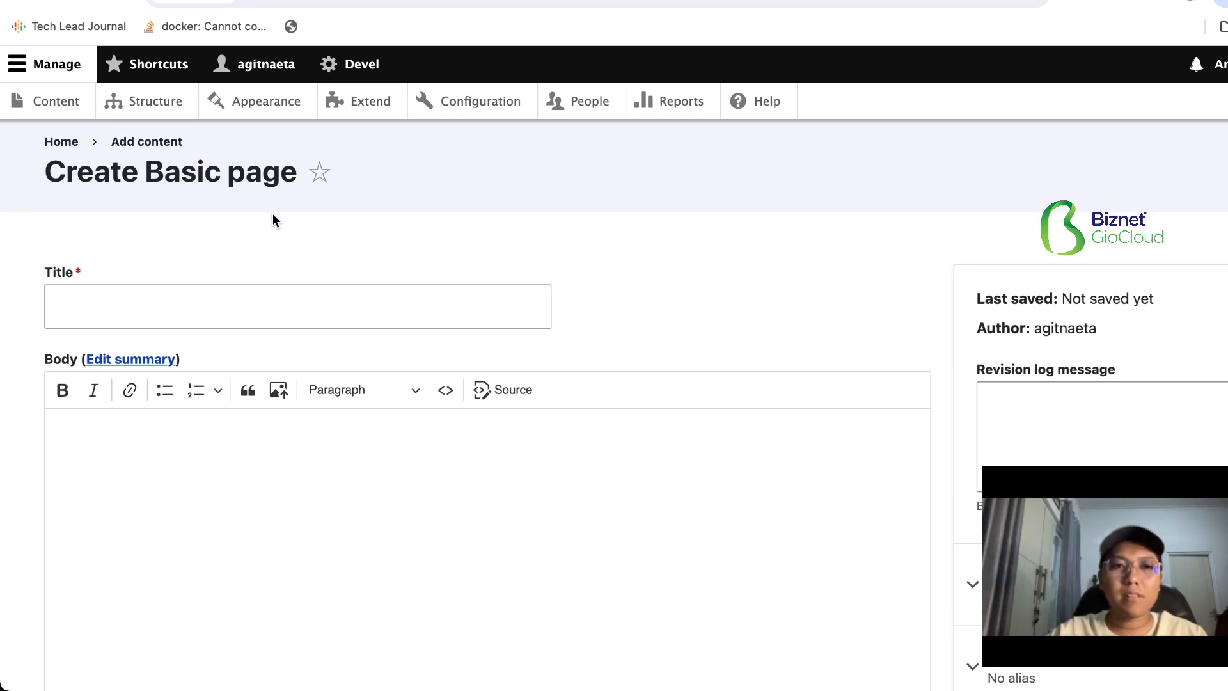
{"action": "left_click", "coordinate": [237, 250]}
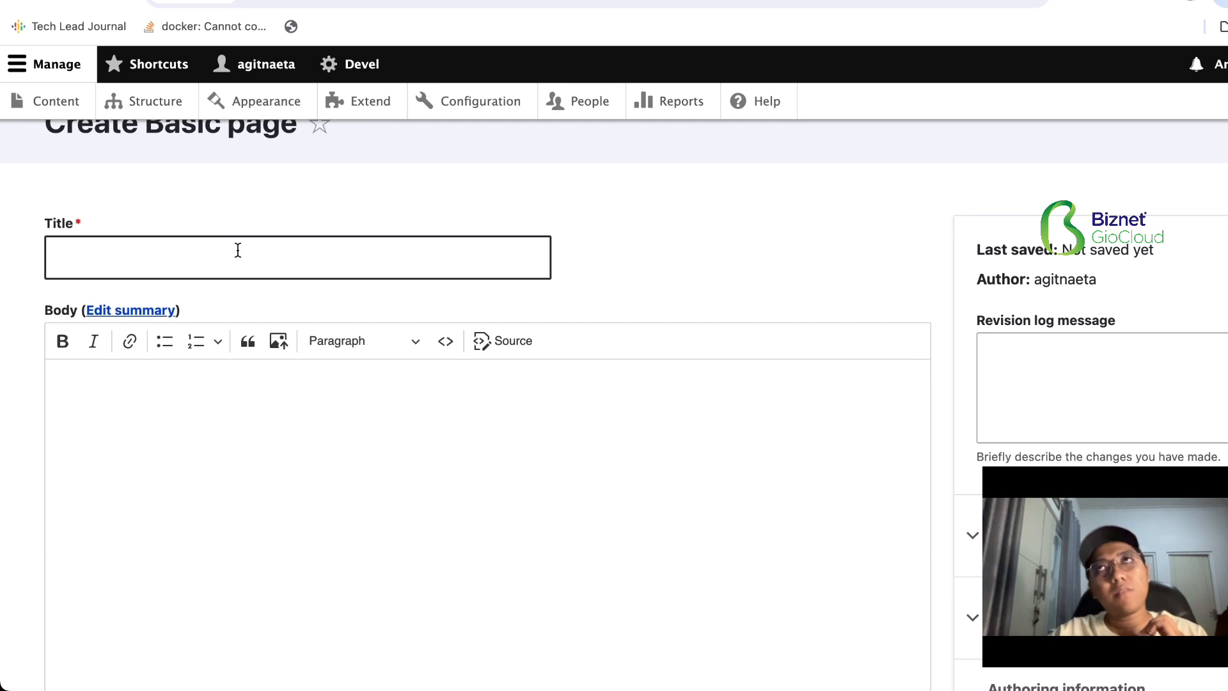
{"action": "left_click", "coordinate": [238, 250]}
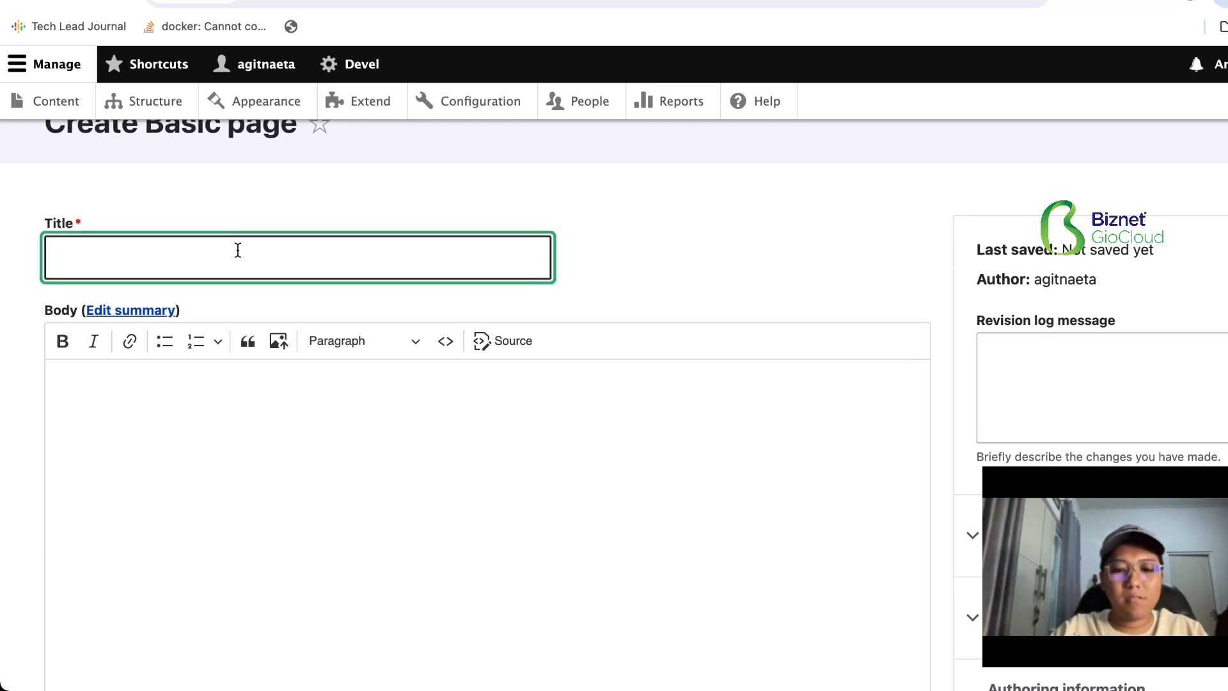
{"action": "type", "text": "Gallery Page"}
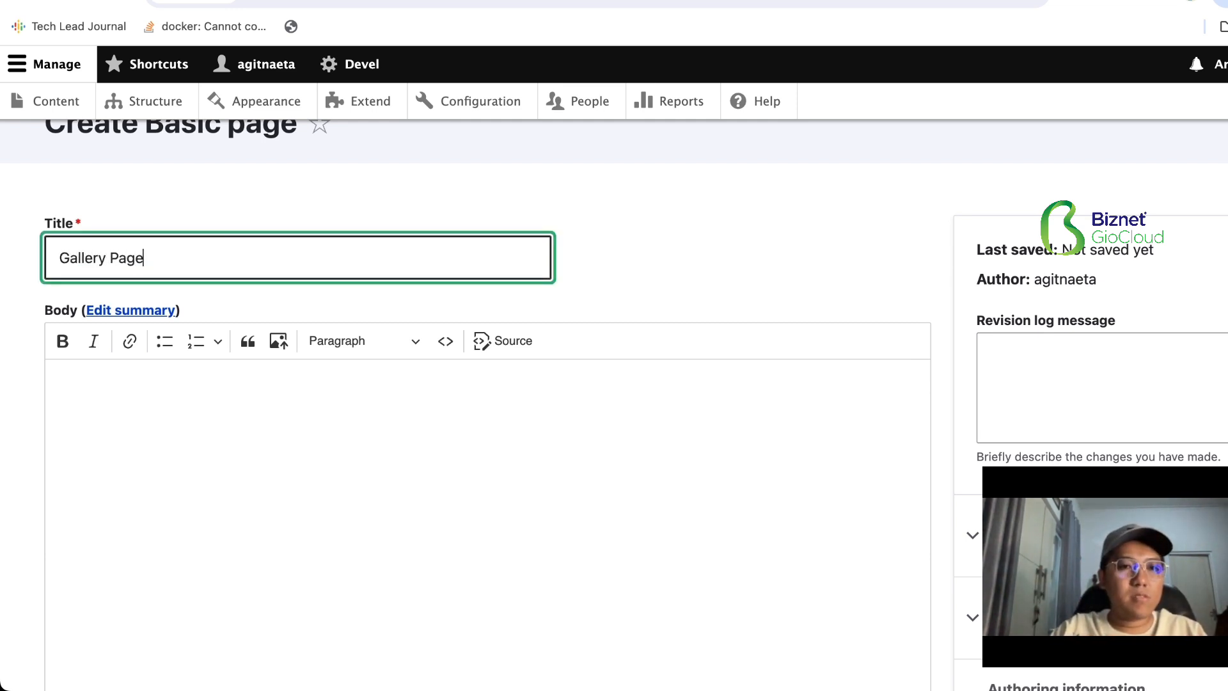
- Upload all the JPEG files from the images folder into the page body
{"action": "scroll", "coordinate": [358, 384], "scroll_direction": "down", "scroll_amount": 2}
{"action": "left_click", "coordinate": [279, 291]}
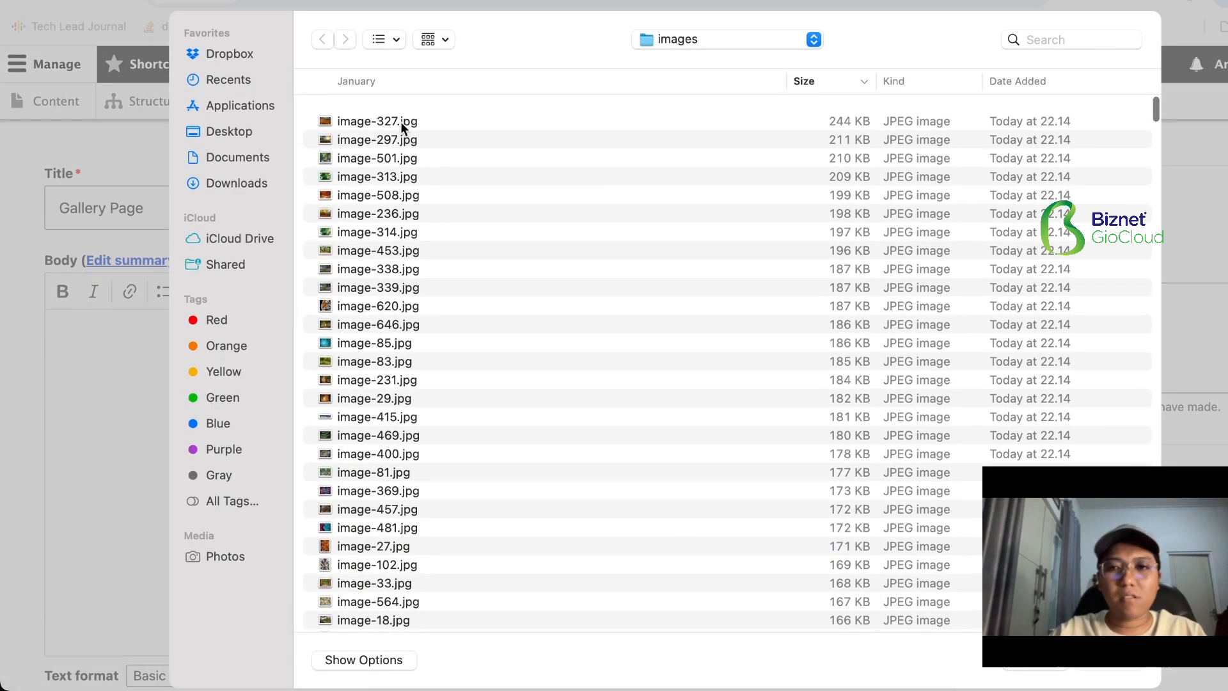
{"action": "left_click", "coordinate": [372, 110]}
{"action": "scroll", "coordinate": [414, 477], "scroll_direction": "down", "scroll_amount": 20}
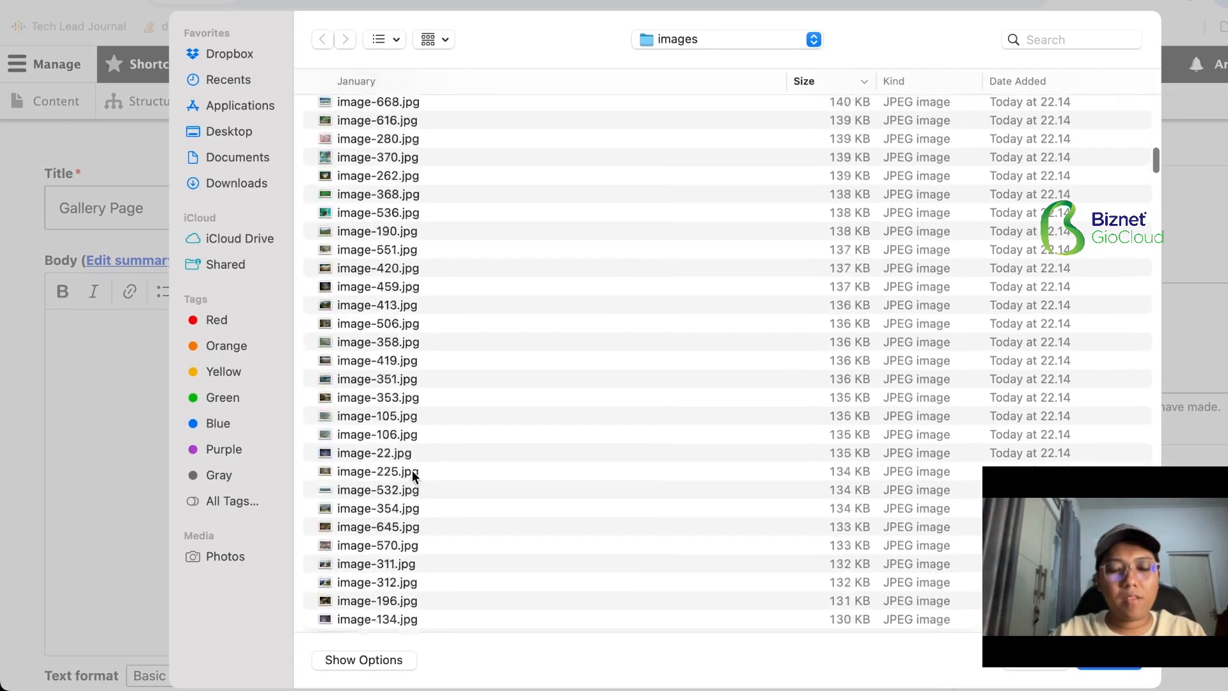
{"action": "scroll", "coordinate": [405, 515], "scroll_direction": "down", "scroll_amount": 20}
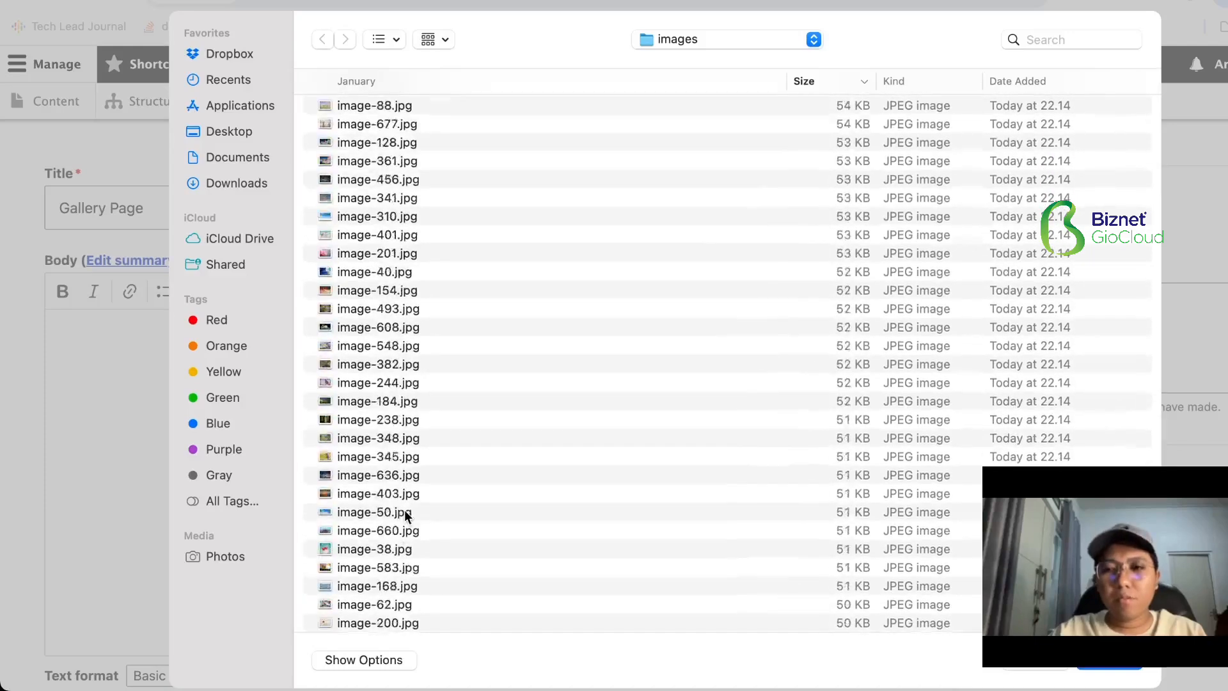
{"action": "key", "text": "super+a"}
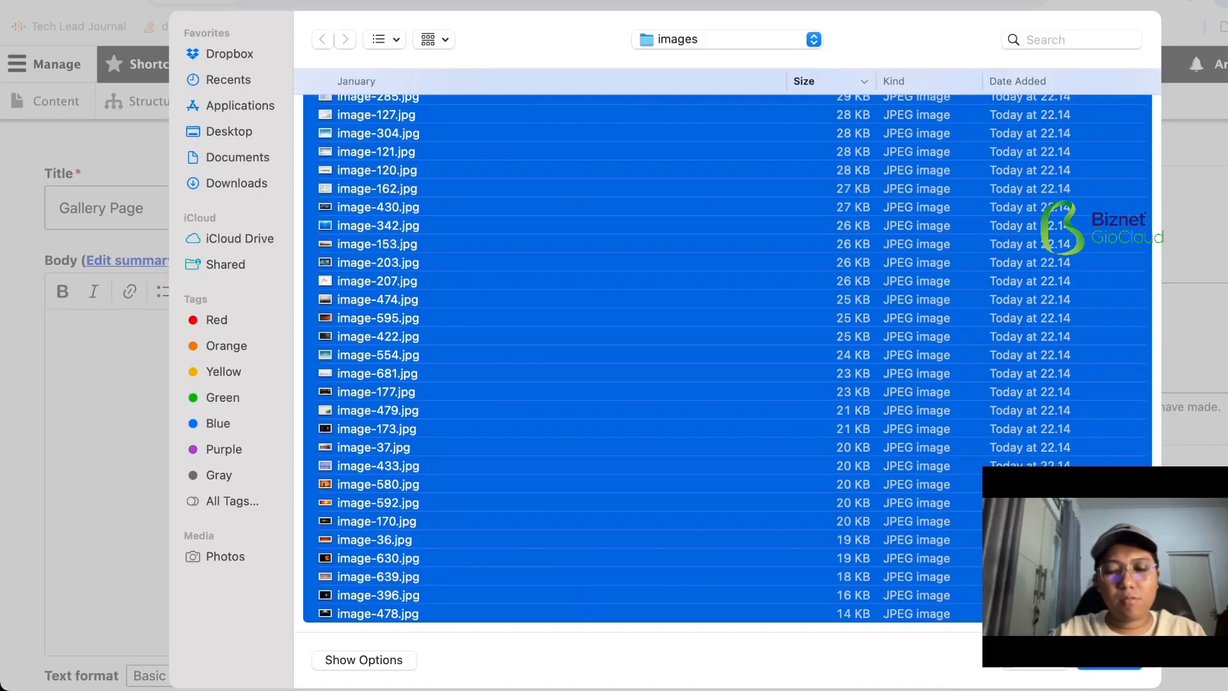
{"action": "left_click", "coordinate": [1105, 665]}
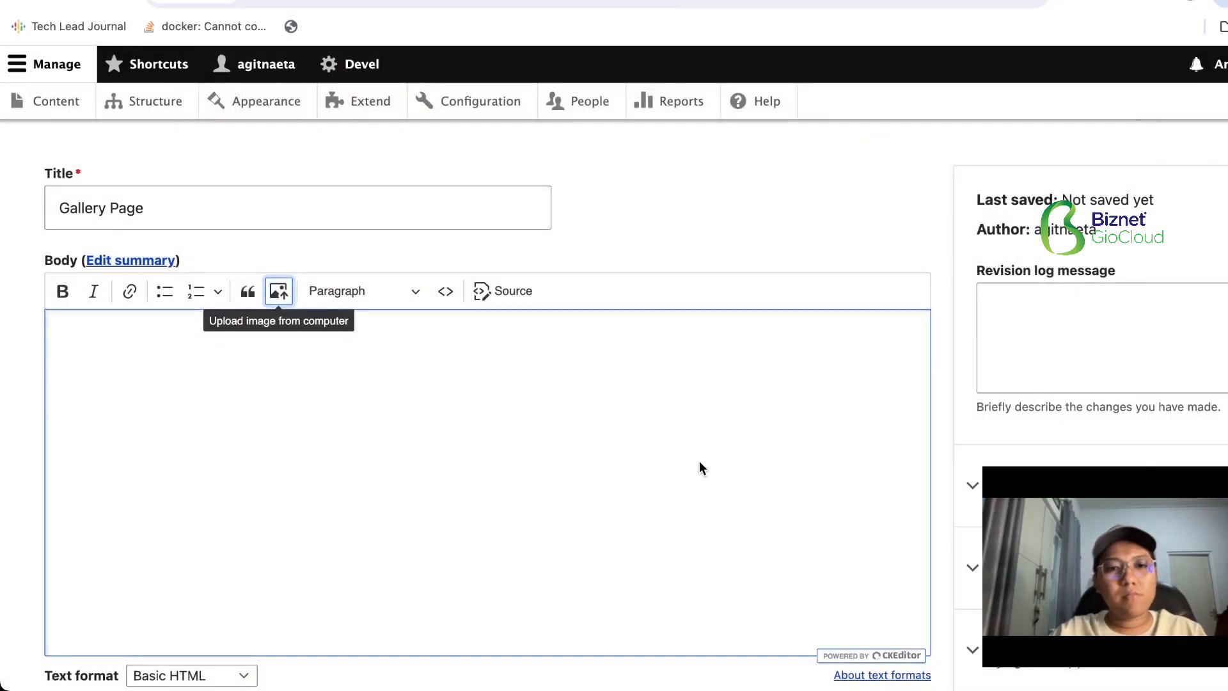
- Watch the page body while the images upload and examine the inserted pictures
{"action": "scroll", "coordinate": [700, 462], "scroll_direction": "down", "scroll_amount": 2}
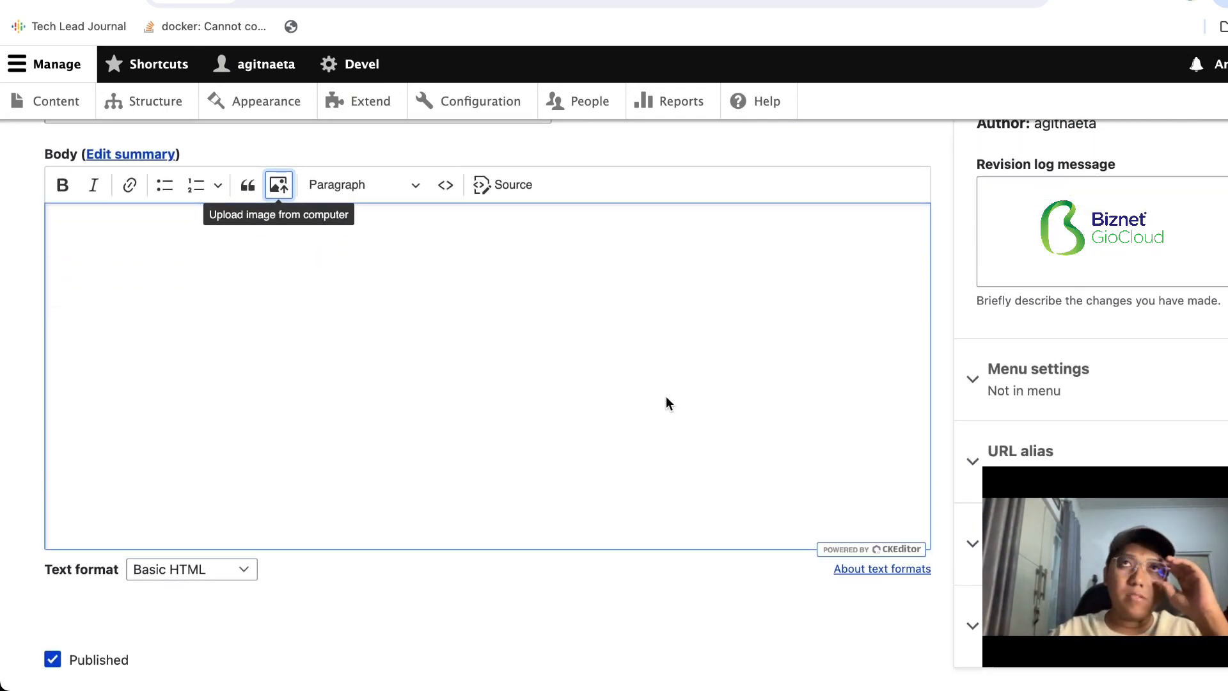
{"action": "scroll", "coordinate": [577, 323], "scroll_direction": "up", "scroll_amount": 1}
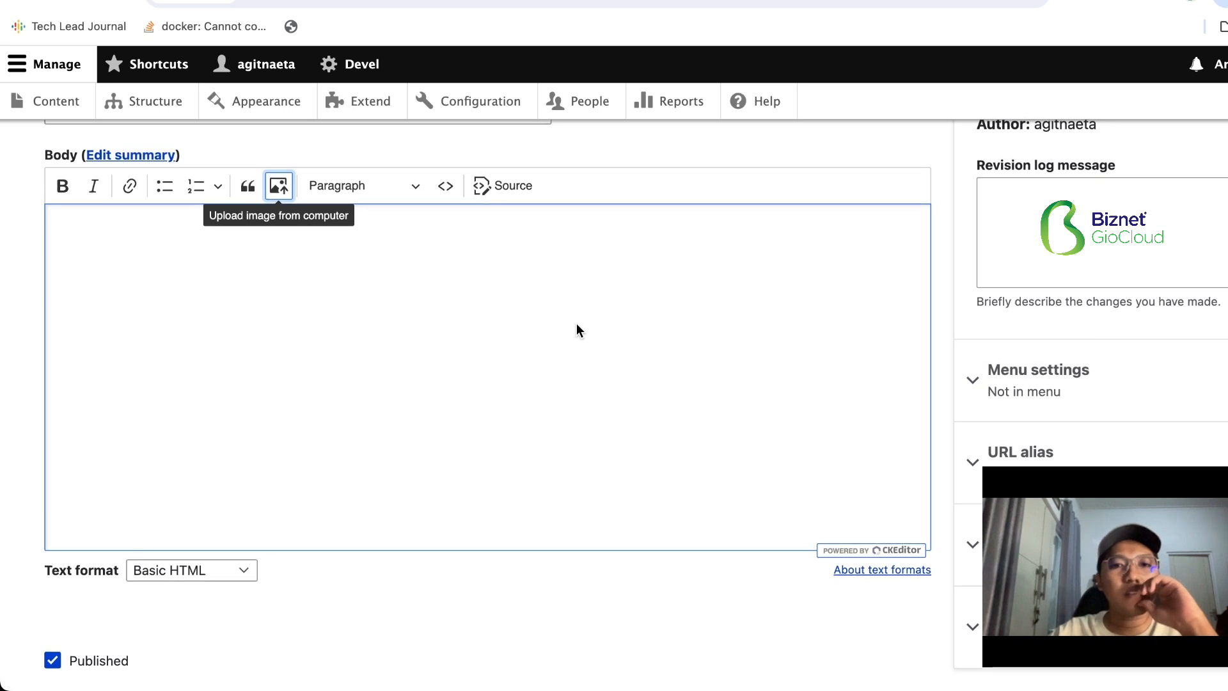
{"action": "scroll", "coordinate": [576, 324], "scroll_direction": "up", "scroll_amount": 3}
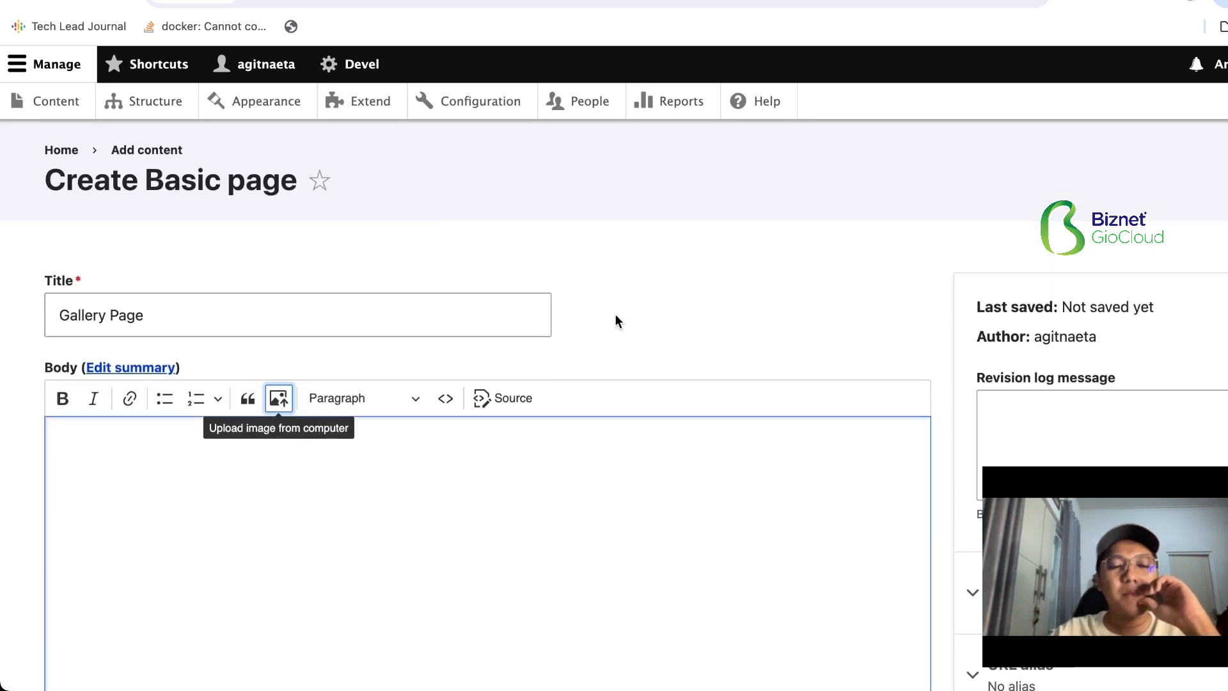
{"action": "scroll", "coordinate": [500, 498], "scroll_direction": "down", "scroll_amount": 5}
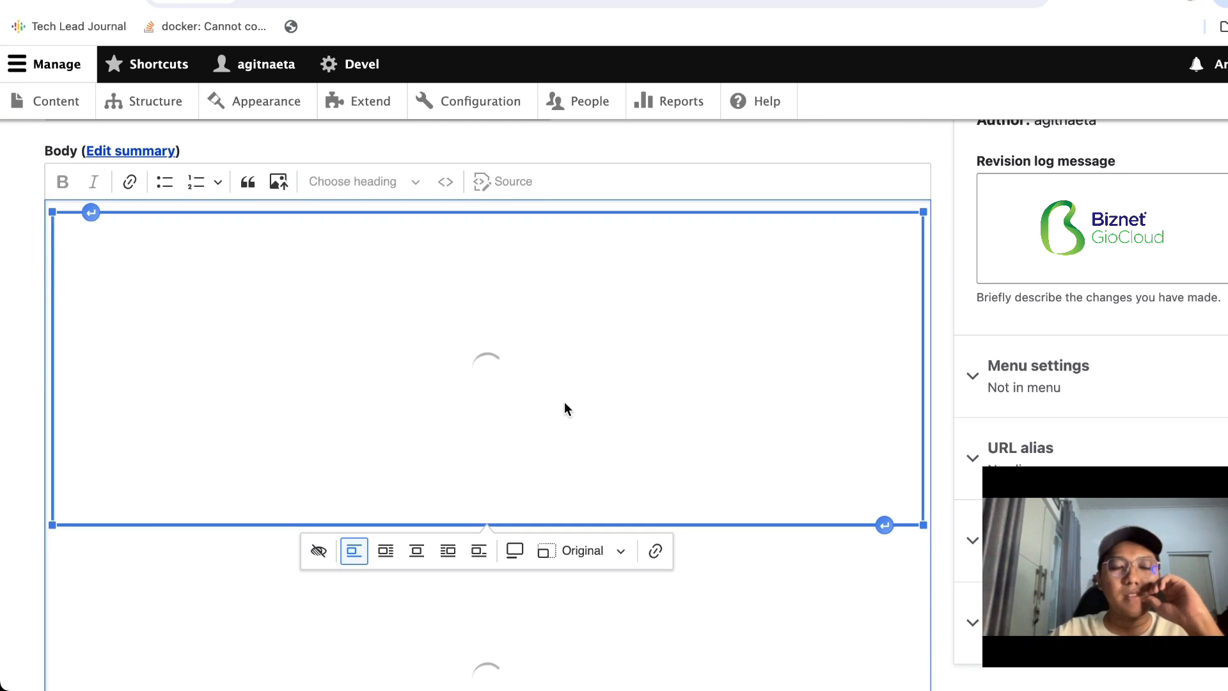
{"action": "scroll", "coordinate": [564, 401], "scroll_direction": "up", "scroll_amount": 2}
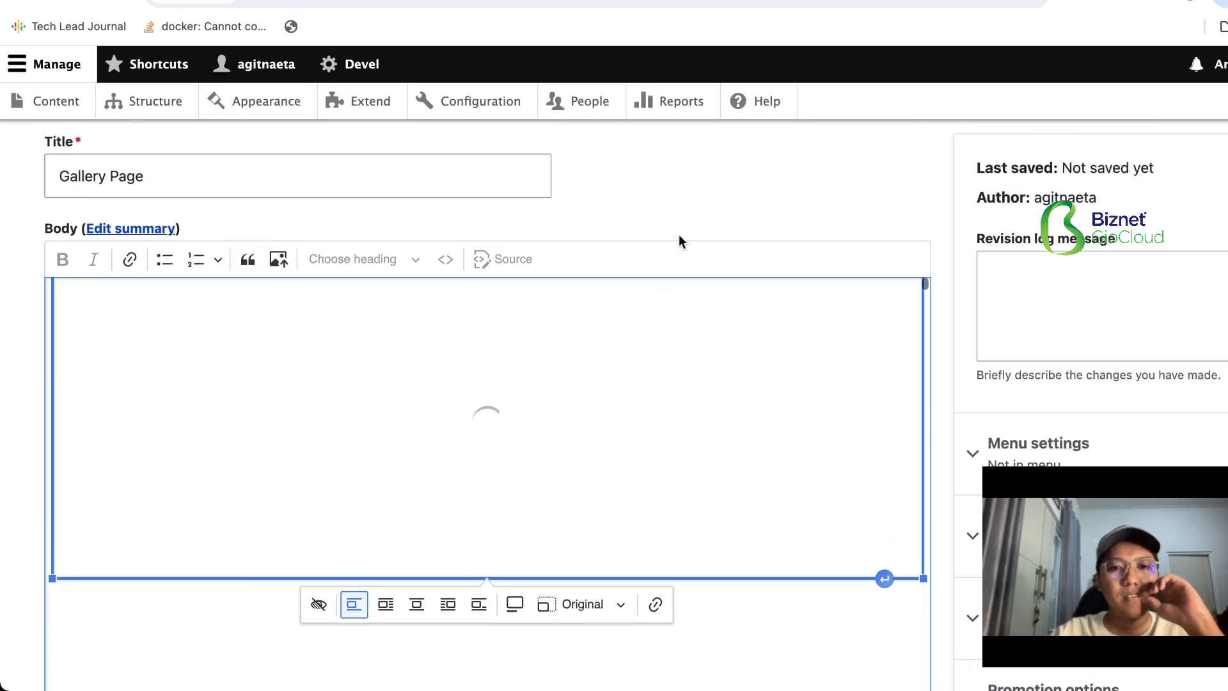
{"action": "scroll", "coordinate": [680, 236], "scroll_direction": "down", "scroll_amount": 5}
{"action": "scroll", "coordinate": [646, 361], "scroll_direction": "down", "scroll_amount": 15}
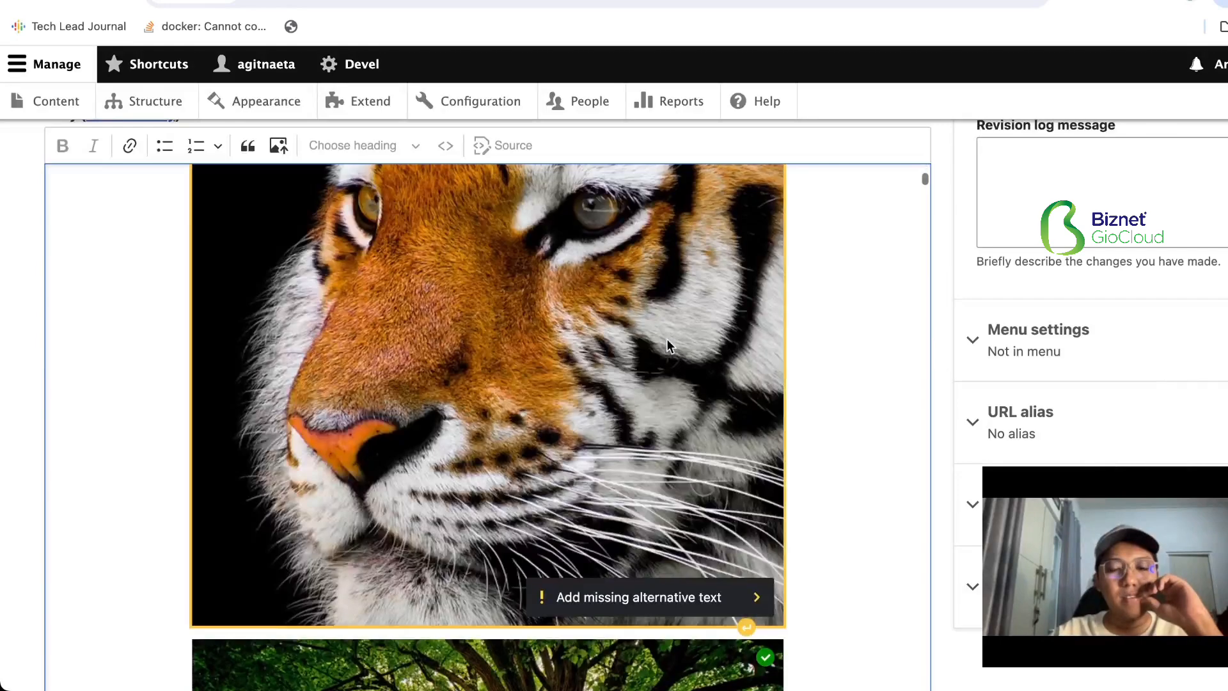
{"action": "scroll", "coordinate": [668, 345], "scroll_direction": "down", "scroll_amount": 10}
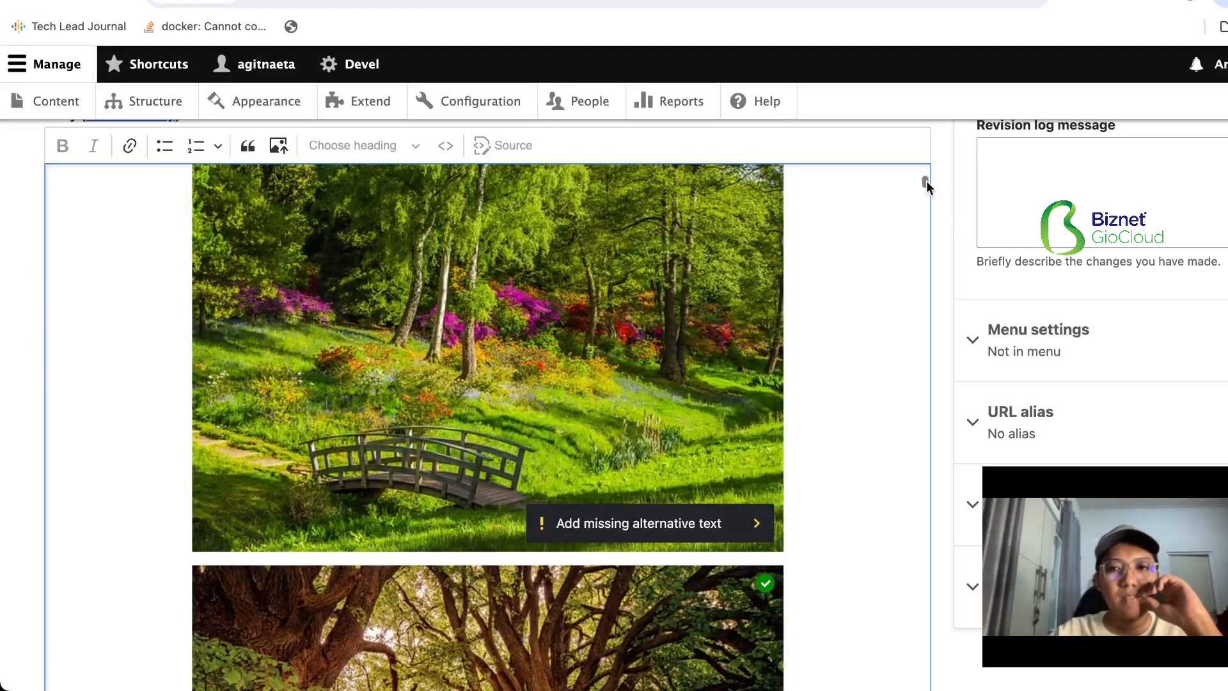
{"action": "left_click_drag", "start_coordinate": [925, 182], "coordinate": [926, 169]}
{"action": "scroll", "coordinate": [916, 223], "scroll_direction": "up", "scroll_amount": 5}
{"action": "scroll", "coordinate": [915, 224], "scroll_direction": "down", "scroll_amount": 1}
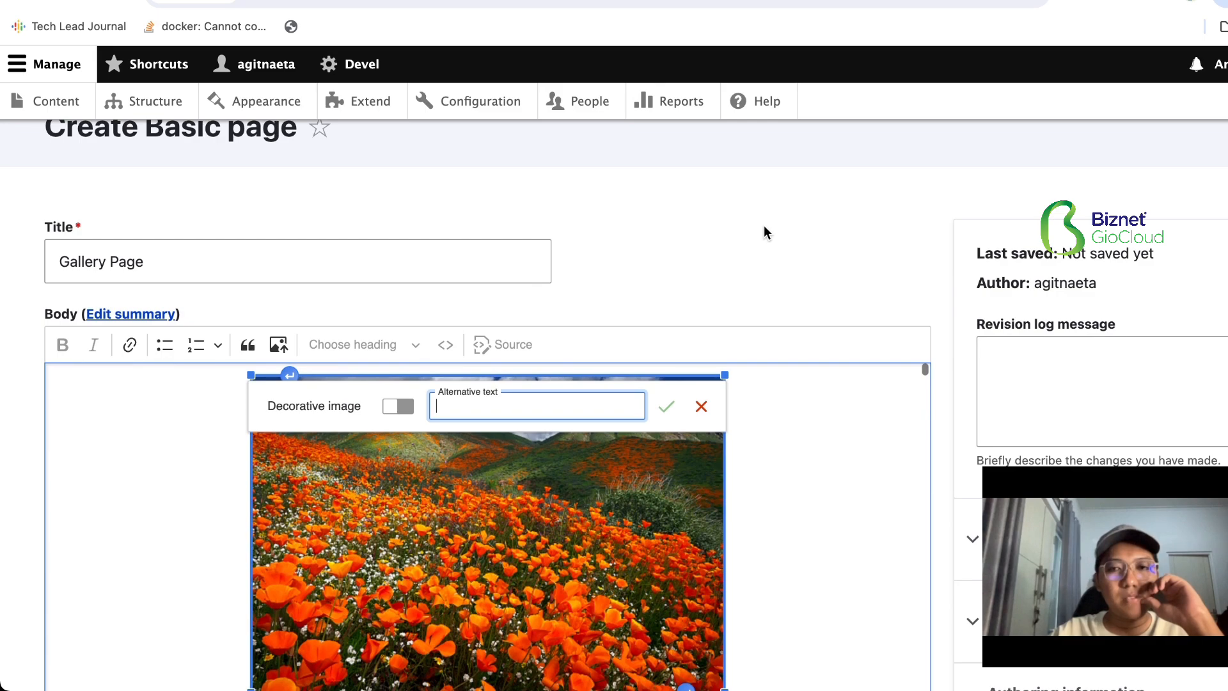
{"action": "scroll", "coordinate": [765, 230], "scroll_direction": "down", "scroll_amount": 6}
{"action": "scroll", "coordinate": [767, 230], "scroll_direction": "up", "scroll_amount": 1}
{"action": "scroll", "coordinate": [658, 441], "scroll_direction": "up", "scroll_amount": 3}
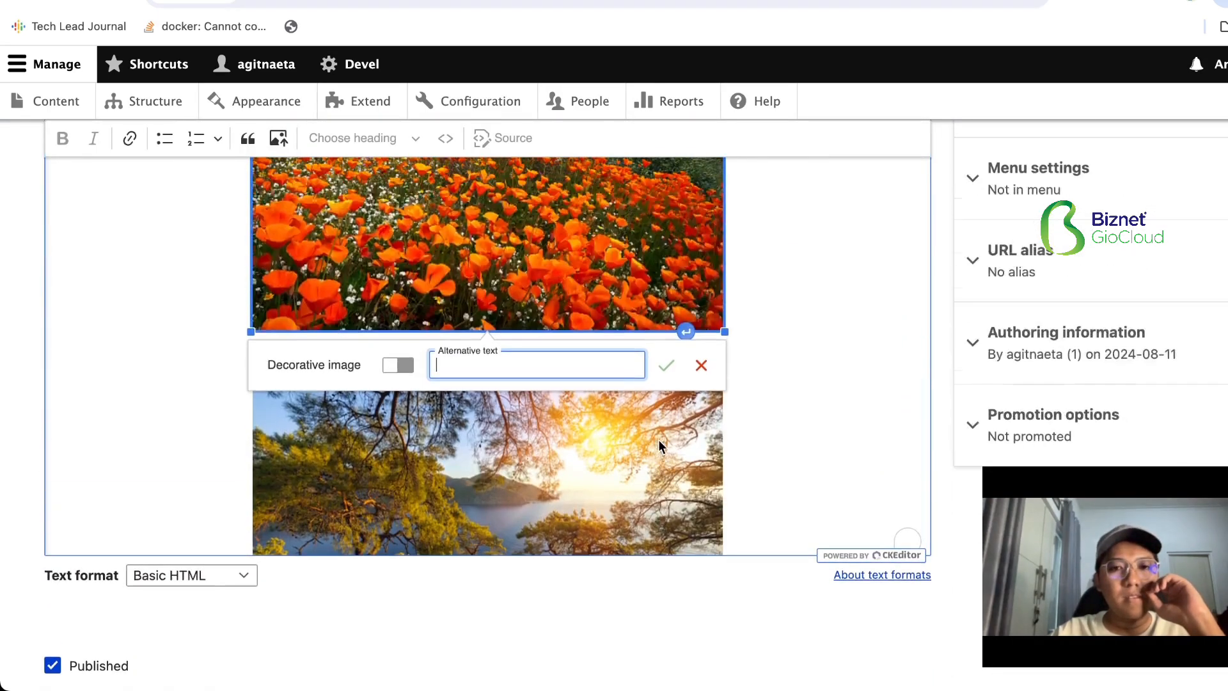
- Cancel the alternative text entry of the orange poppy image and look through the other pictures in the body
{"action": "left_click", "coordinate": [701, 363]}
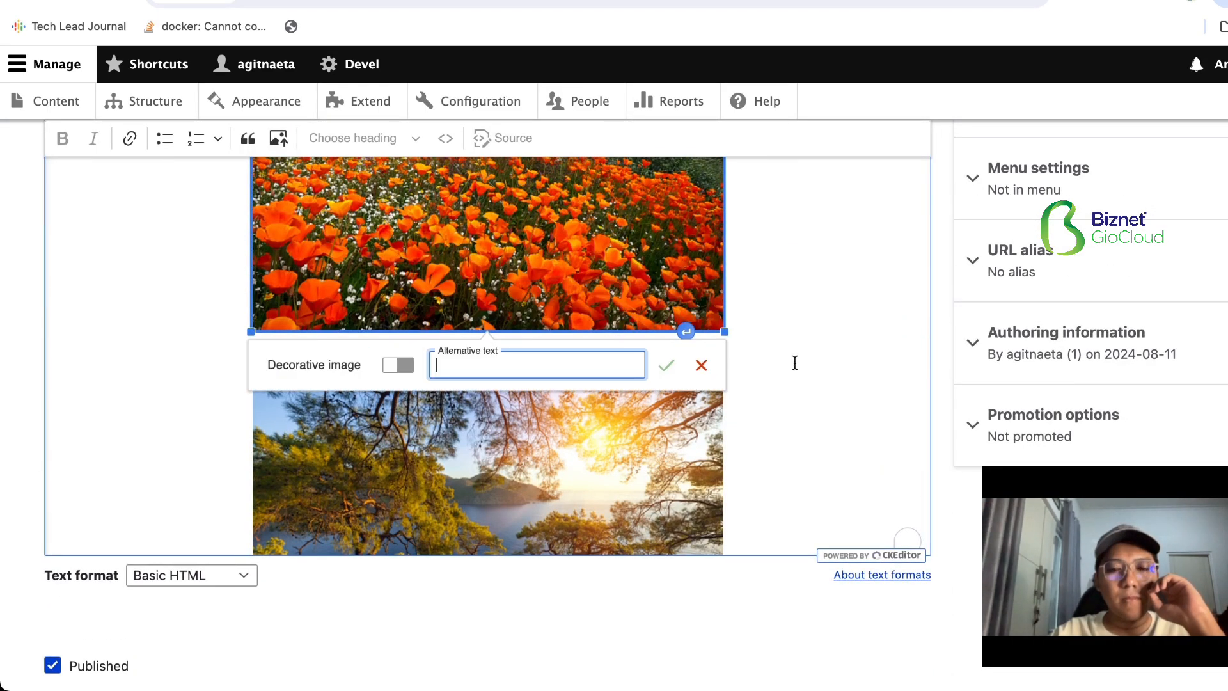
{"action": "scroll", "coordinate": [812, 362], "scroll_direction": "down", "scroll_amount": 6}
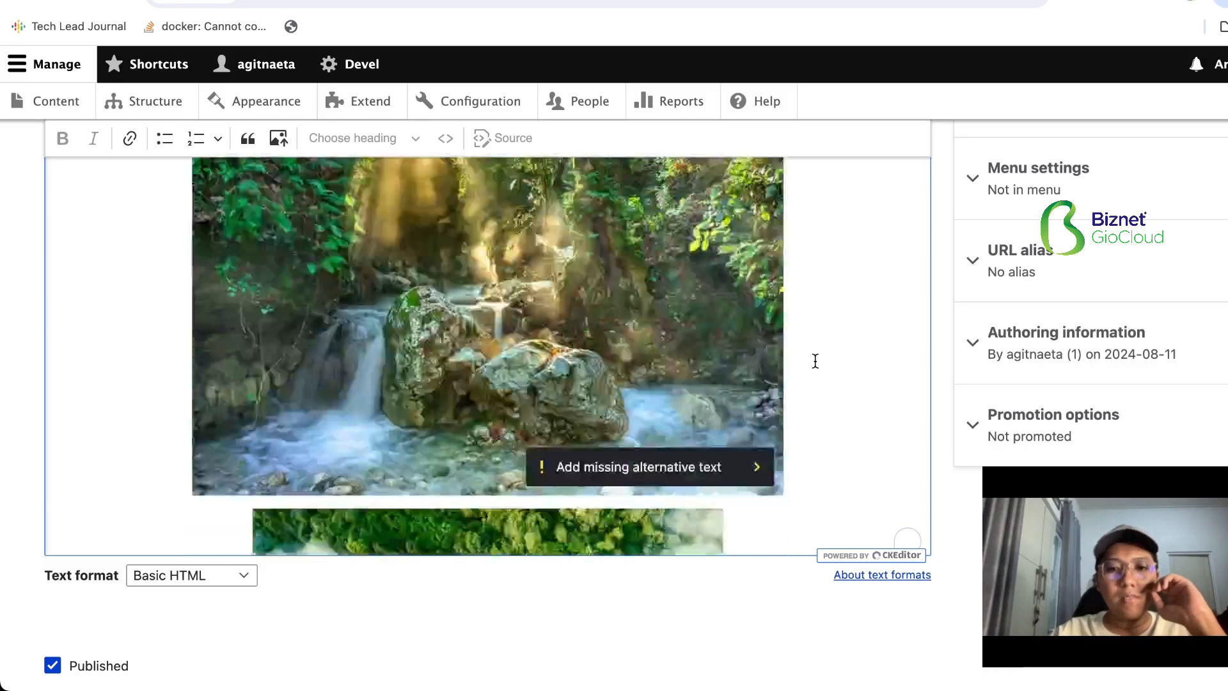
{"action": "scroll", "coordinate": [815, 361], "scroll_direction": "down", "scroll_amount": 10}
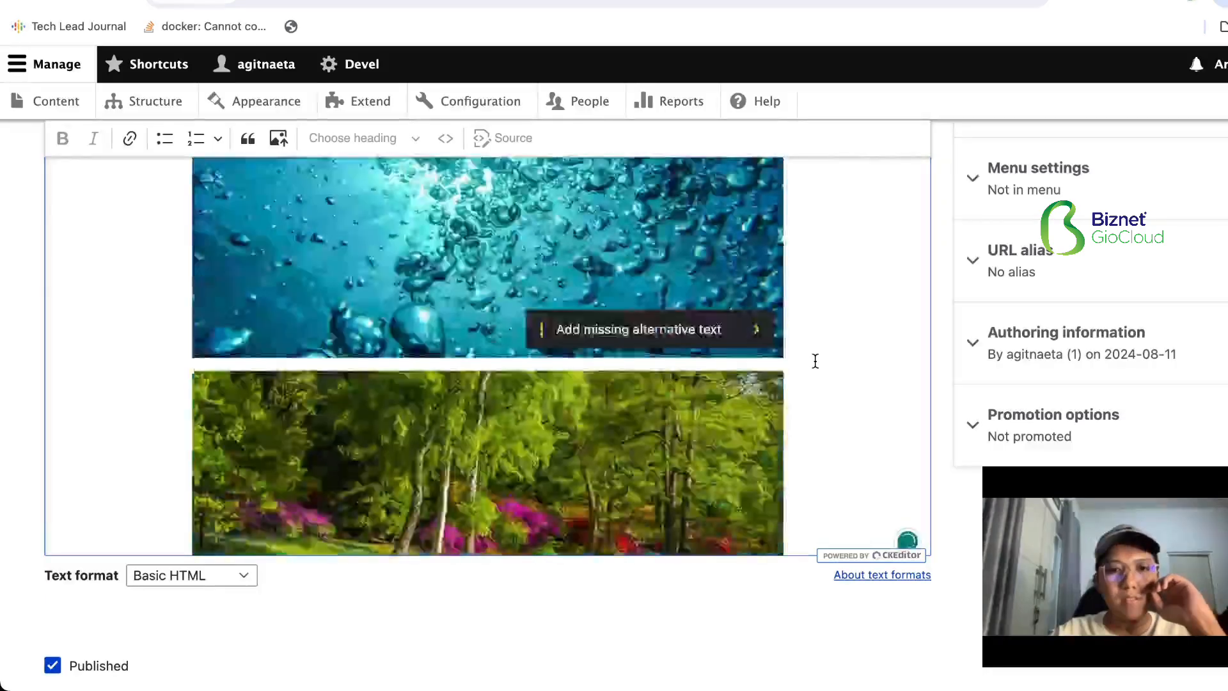
{"action": "scroll", "coordinate": [815, 361], "scroll_direction": "down", "scroll_amount": 10}
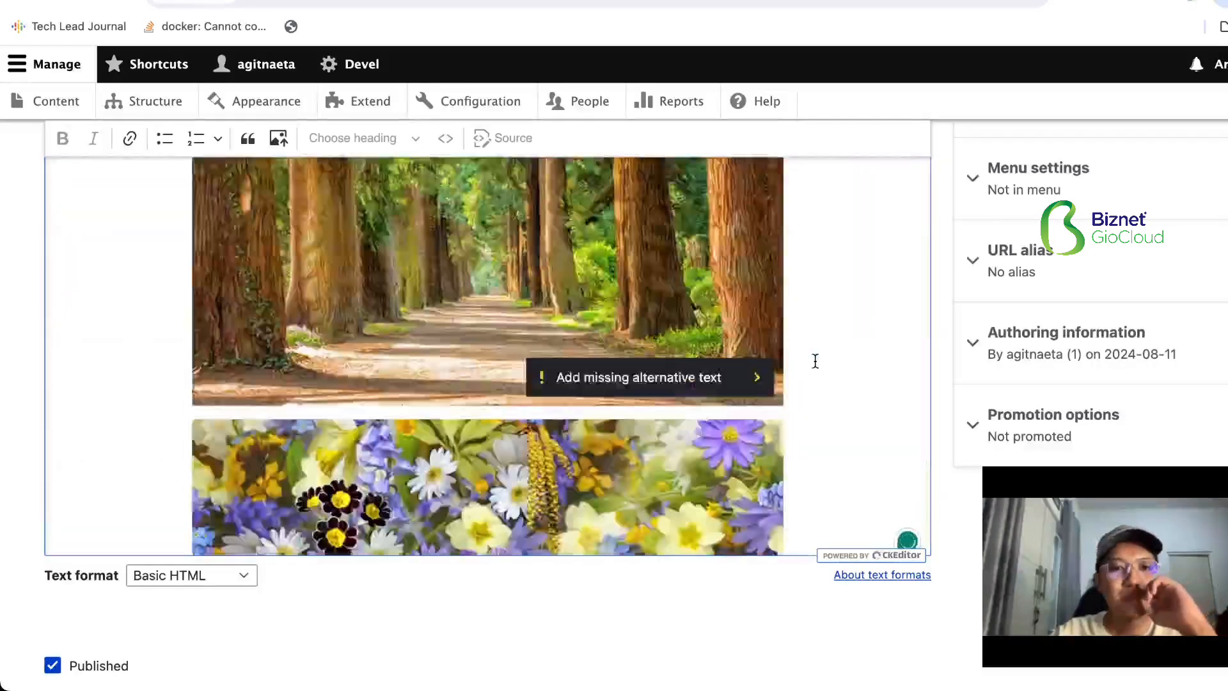
{"action": "scroll", "coordinate": [815, 361], "scroll_direction": "up", "scroll_amount": 10}
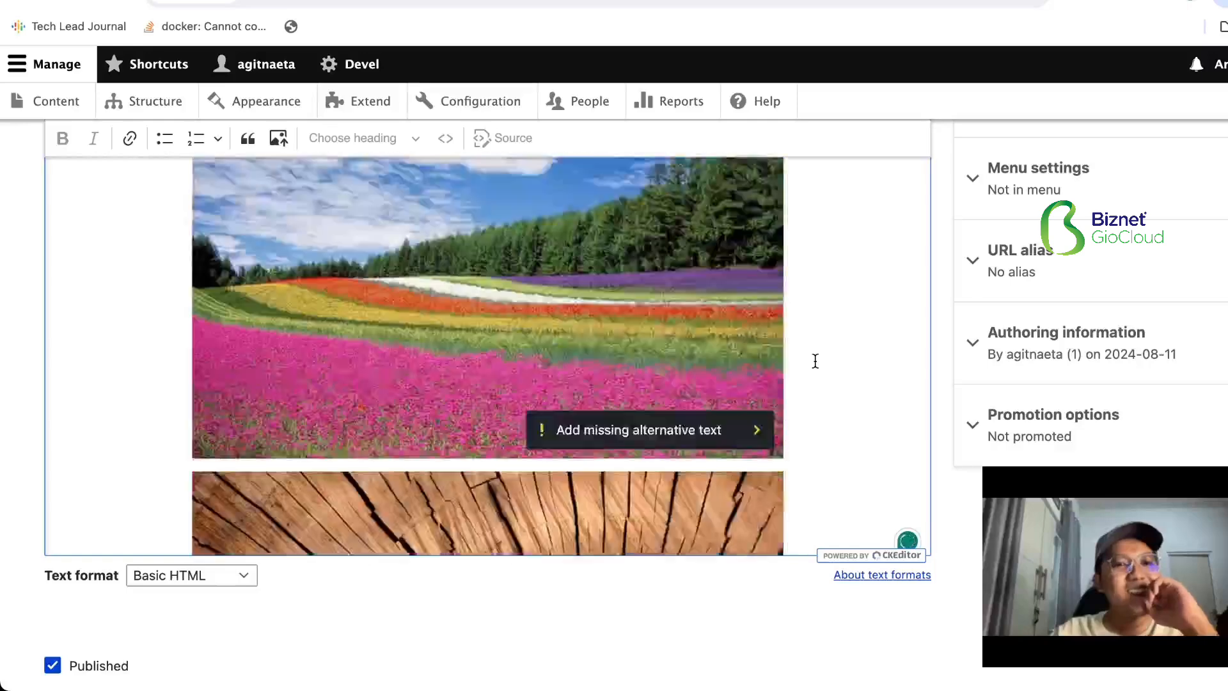
- Try to save the Gallery Page with Published enabled
{"action": "scroll", "coordinate": [297, 585], "scroll_direction": "down", "scroll_amount": 5}
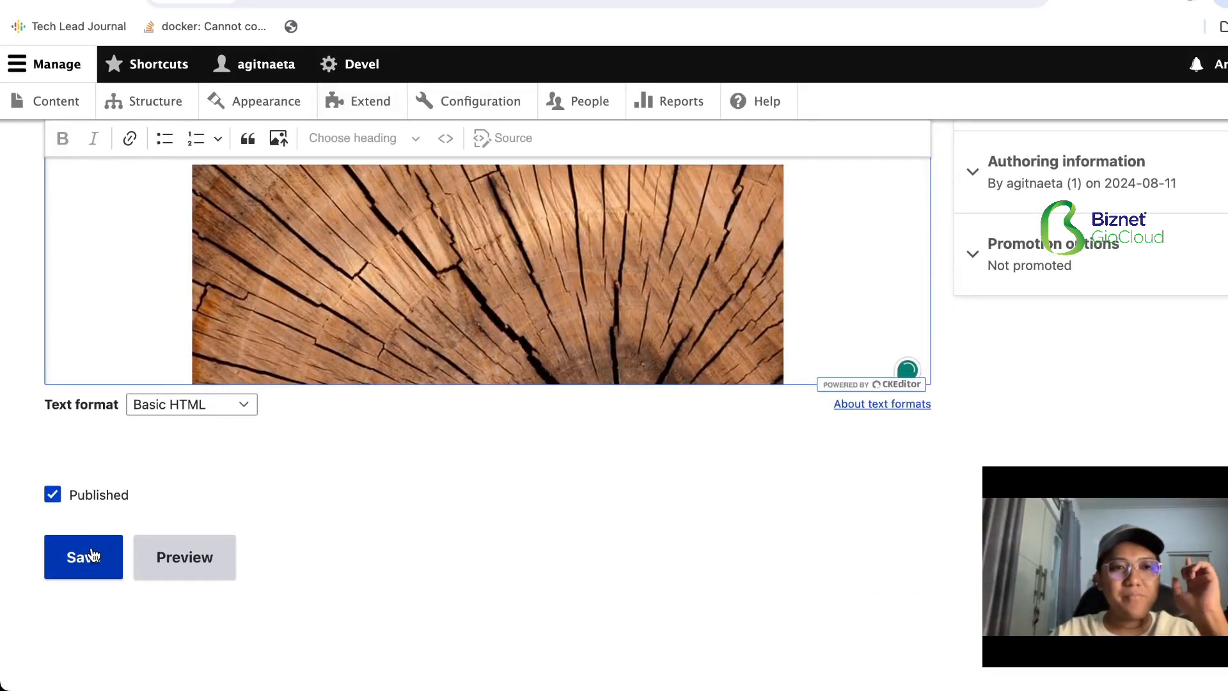
{"action": "left_click", "coordinate": [93, 555]}
{"action": "scroll", "coordinate": [195, 319], "scroll_direction": "down", "scroll_amount": 10}
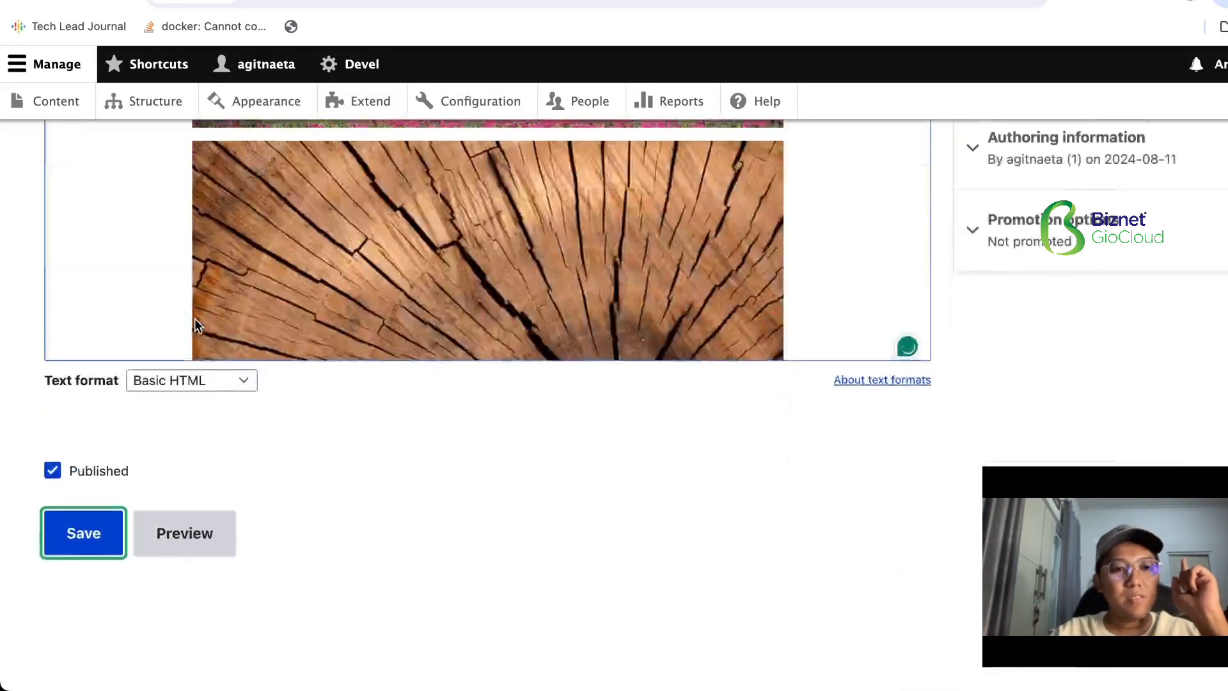
- Look back through the body's images and check them for missing alternative text
{"action": "scroll", "coordinate": [195, 319], "scroll_direction": "up", "scroll_amount": 1}
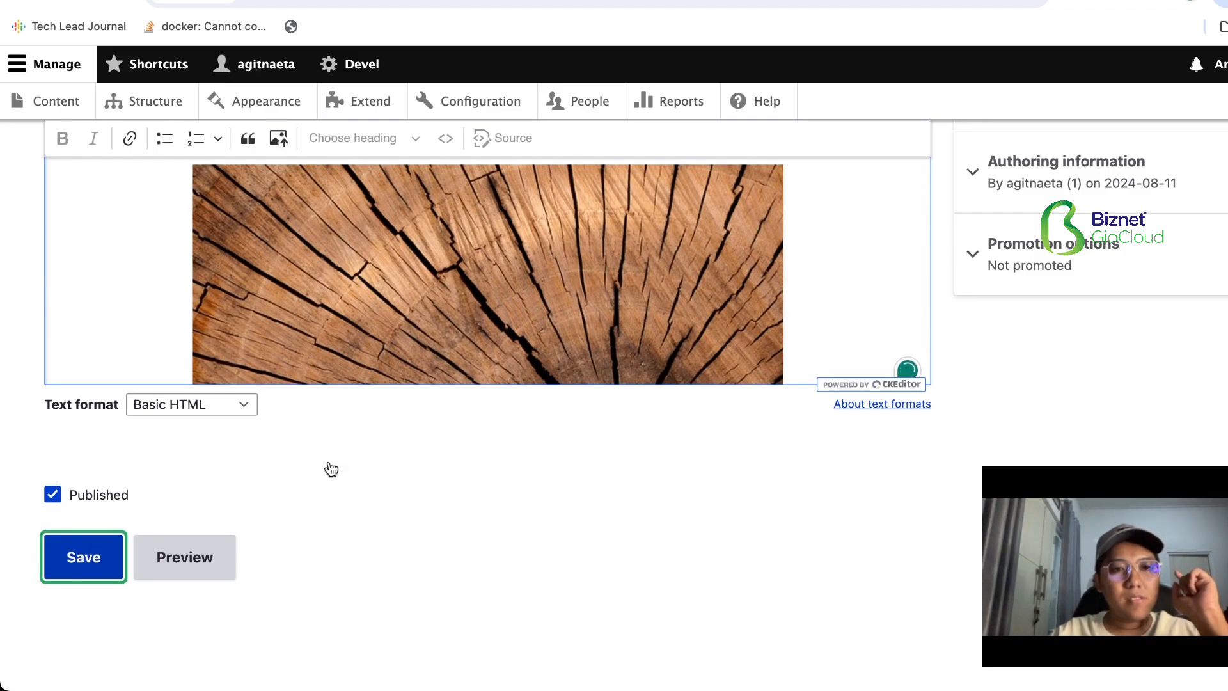
{"action": "scroll", "coordinate": [397, 429], "scroll_direction": "up", "scroll_amount": 5}
{"action": "scroll", "coordinate": [397, 428], "scroll_direction": "up", "scroll_amount": 15}
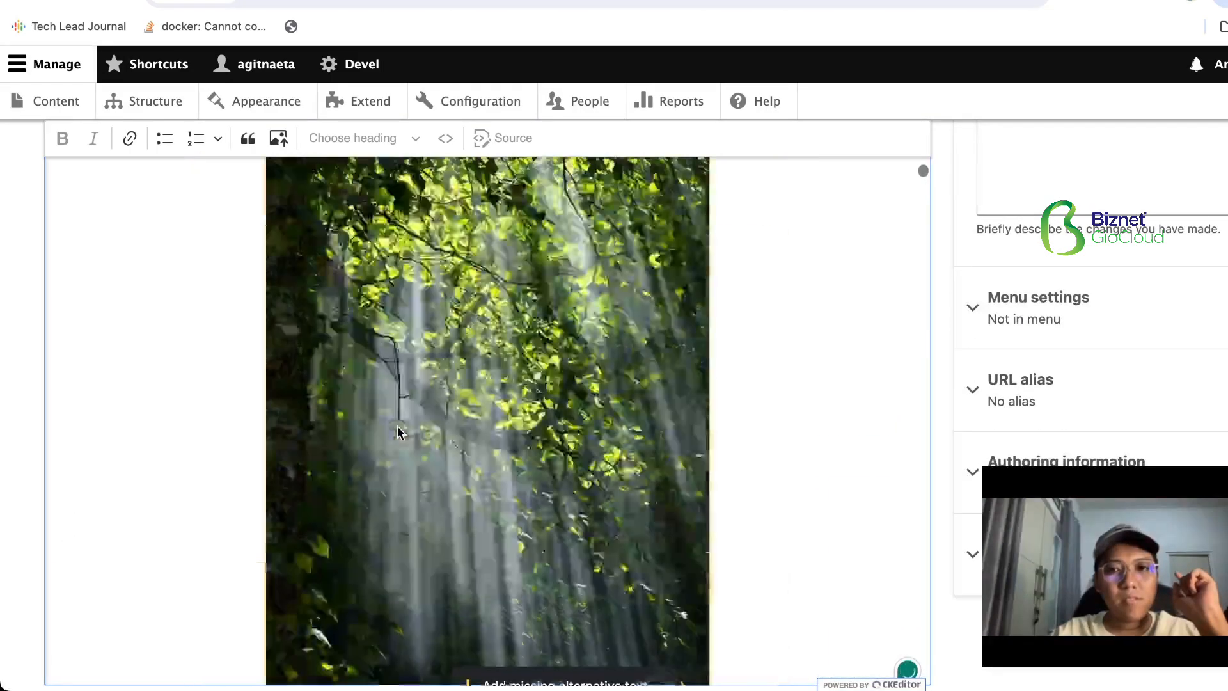
{"action": "scroll", "coordinate": [401, 433], "scroll_direction": "up", "scroll_amount": 15}
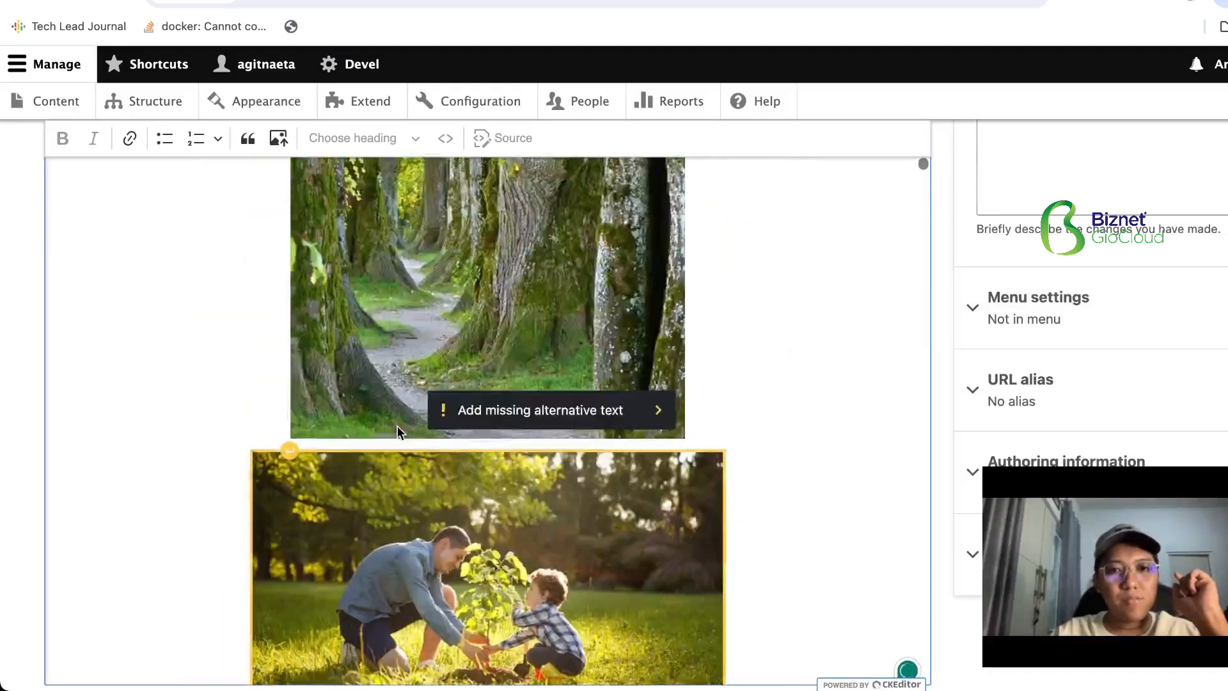
{"action": "scroll", "coordinate": [397, 433], "scroll_direction": "up", "scroll_amount": 15}
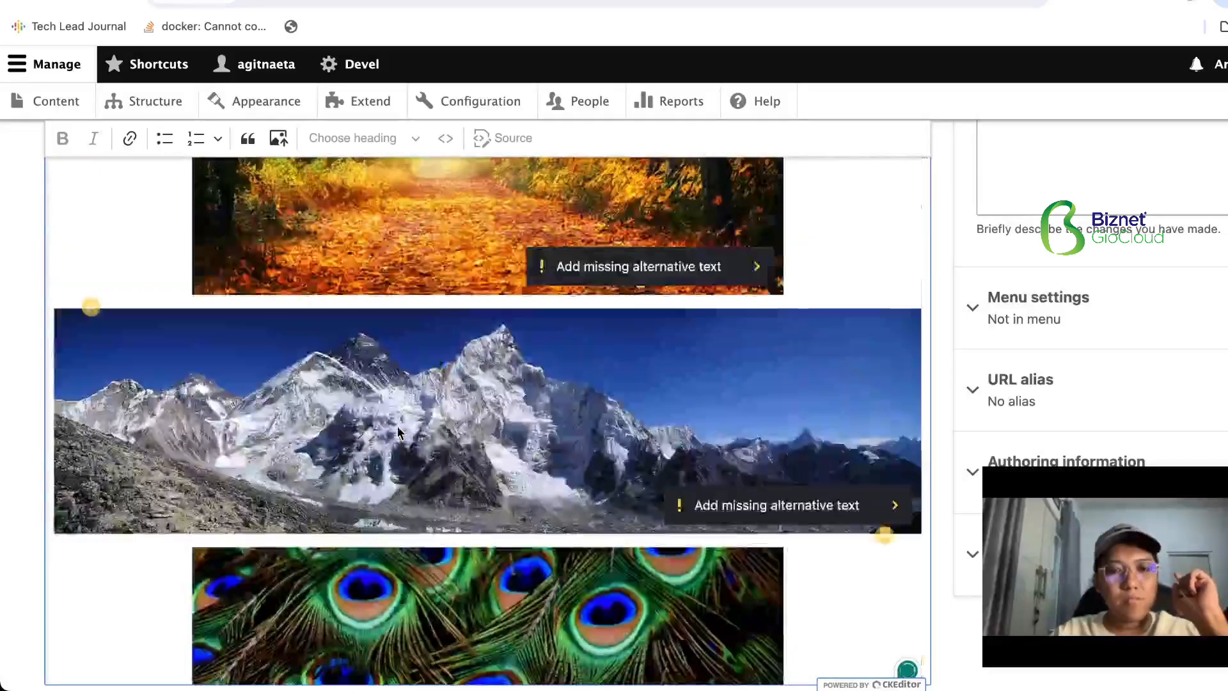
{"action": "scroll", "coordinate": [397, 429], "scroll_direction": "up", "scroll_amount": 10}
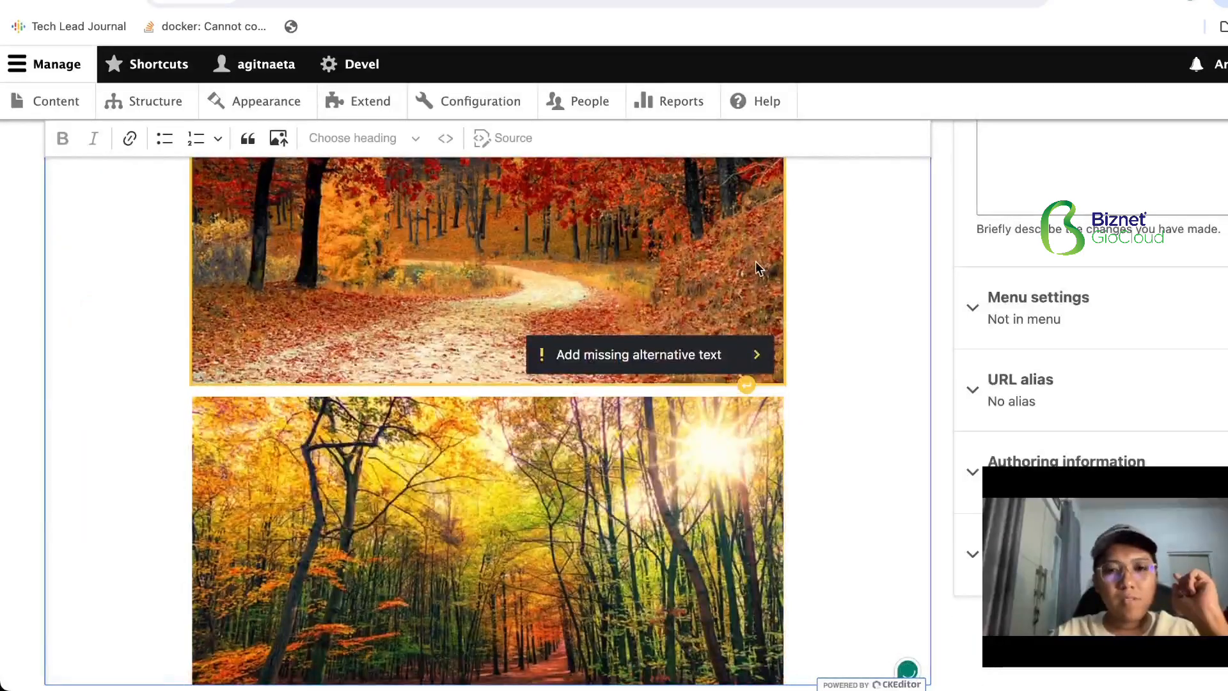
- Review the body's images once more and save the Gallery Page with Published enabled
{"action": "scroll", "coordinate": [821, 315], "scroll_direction": "up", "scroll_amount": 5}
{"action": "scroll", "coordinate": [821, 314], "scroll_direction": "down", "scroll_amount": 3}
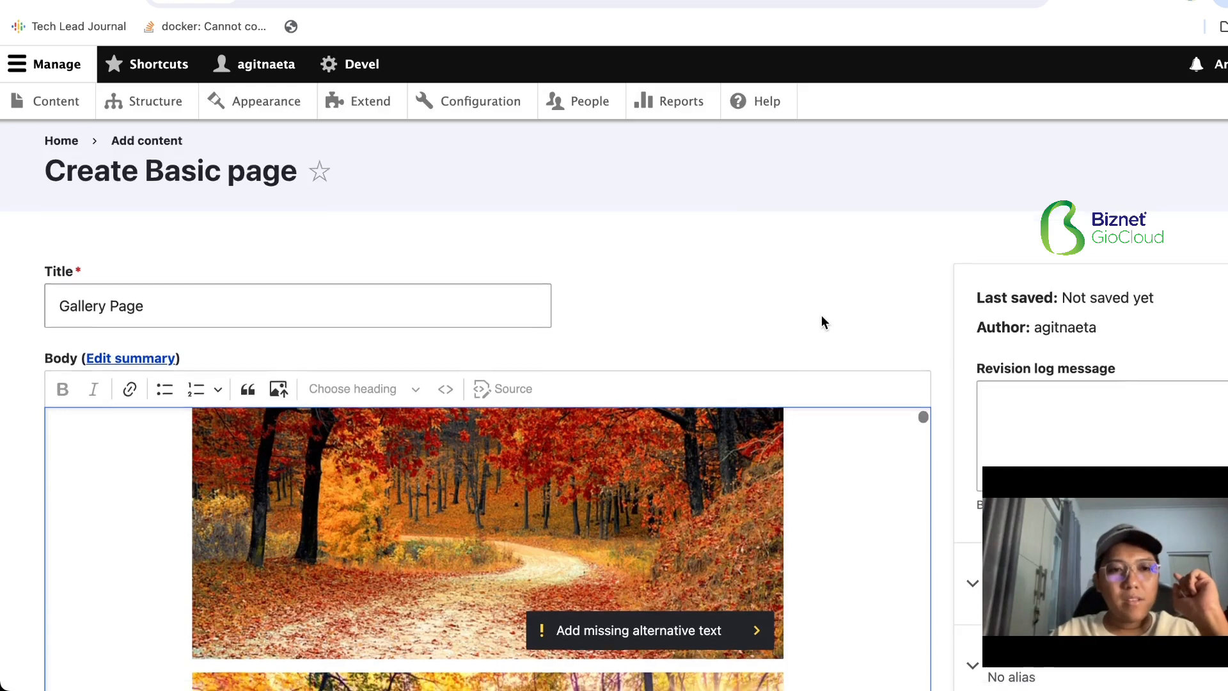
{"action": "scroll", "coordinate": [821, 315], "scroll_direction": "down", "scroll_amount": 3}
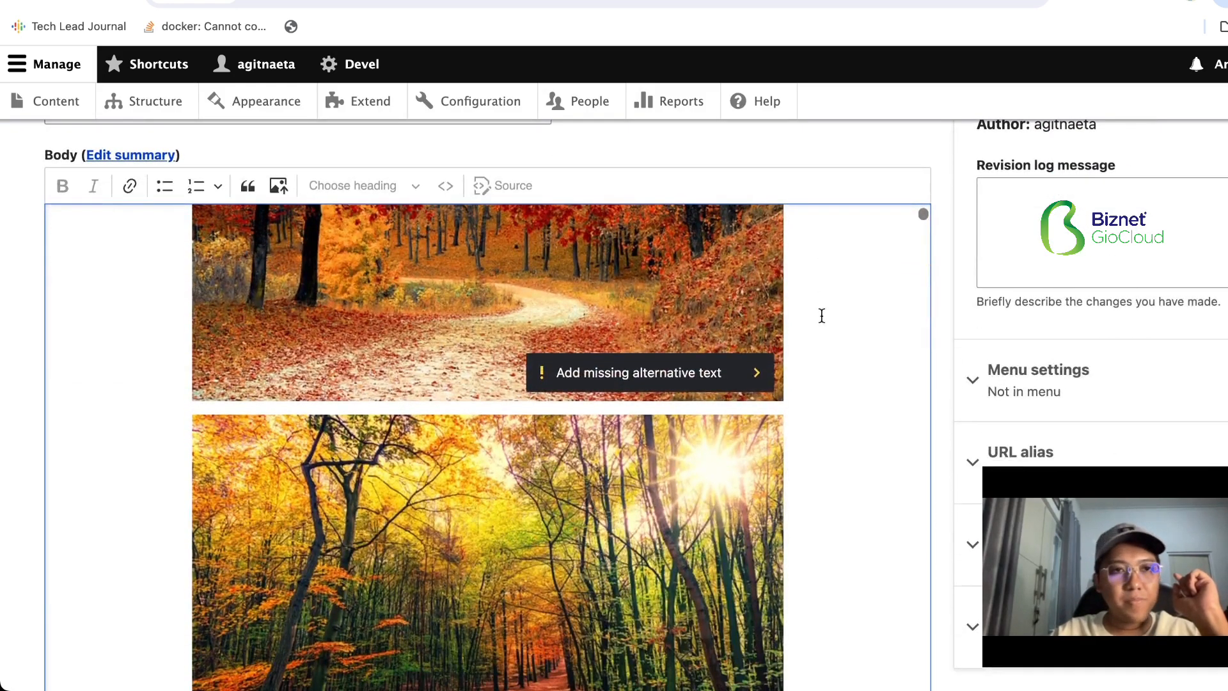
{"action": "scroll", "coordinate": [1059, 384], "scroll_direction": "down", "scroll_amount": 5}
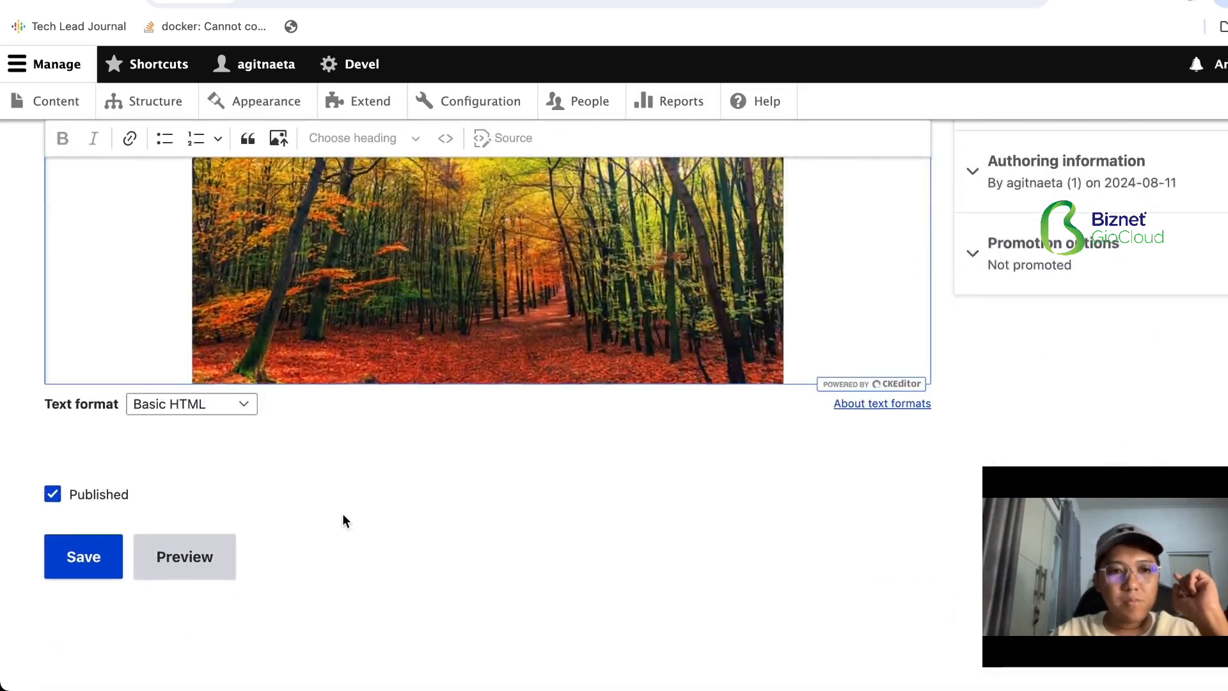
{"action": "left_click", "coordinate": [104, 560]}
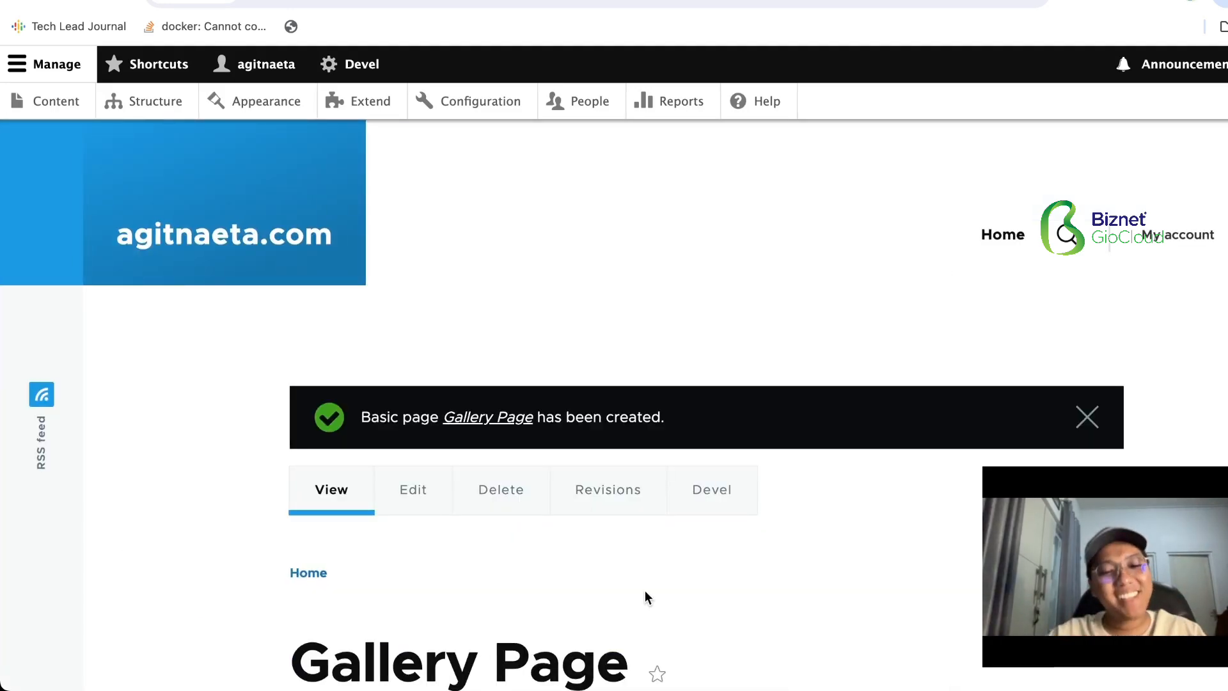
- Look through the images on the published Gallery Page to check how they load
{"action": "scroll", "coordinate": [646, 596], "scroll_direction": "down", "scroll_amount": 20}
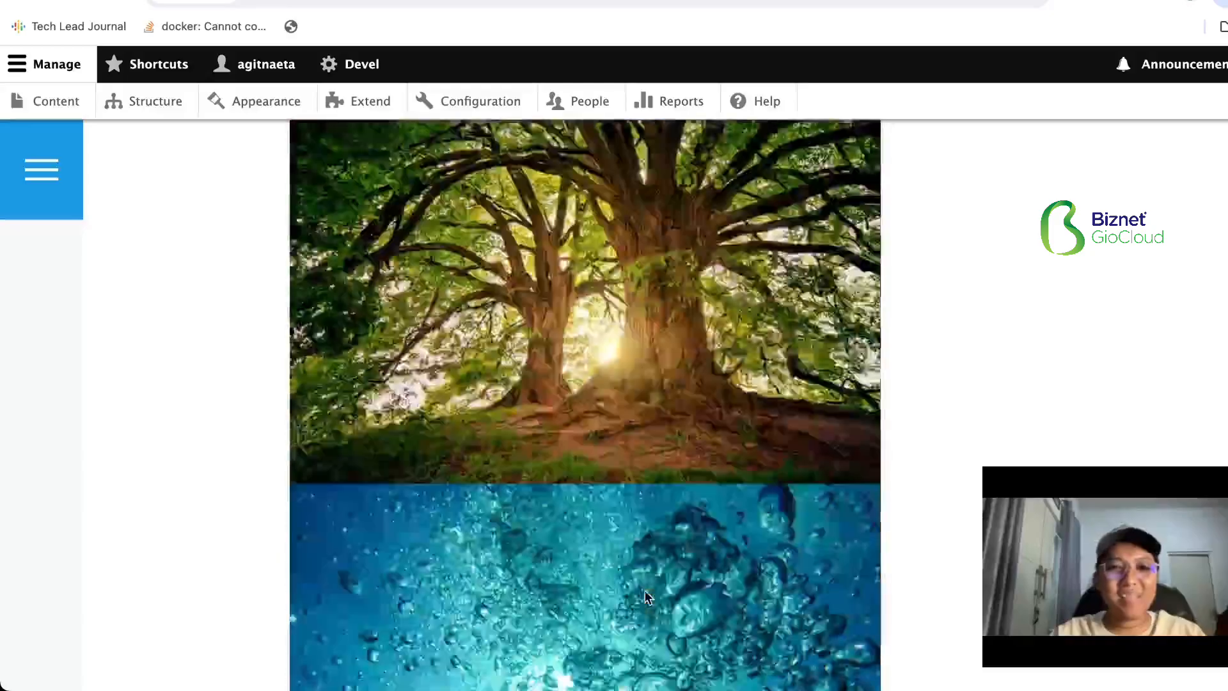
{"action": "scroll", "coordinate": [646, 598], "scroll_direction": "down", "scroll_amount": 20}
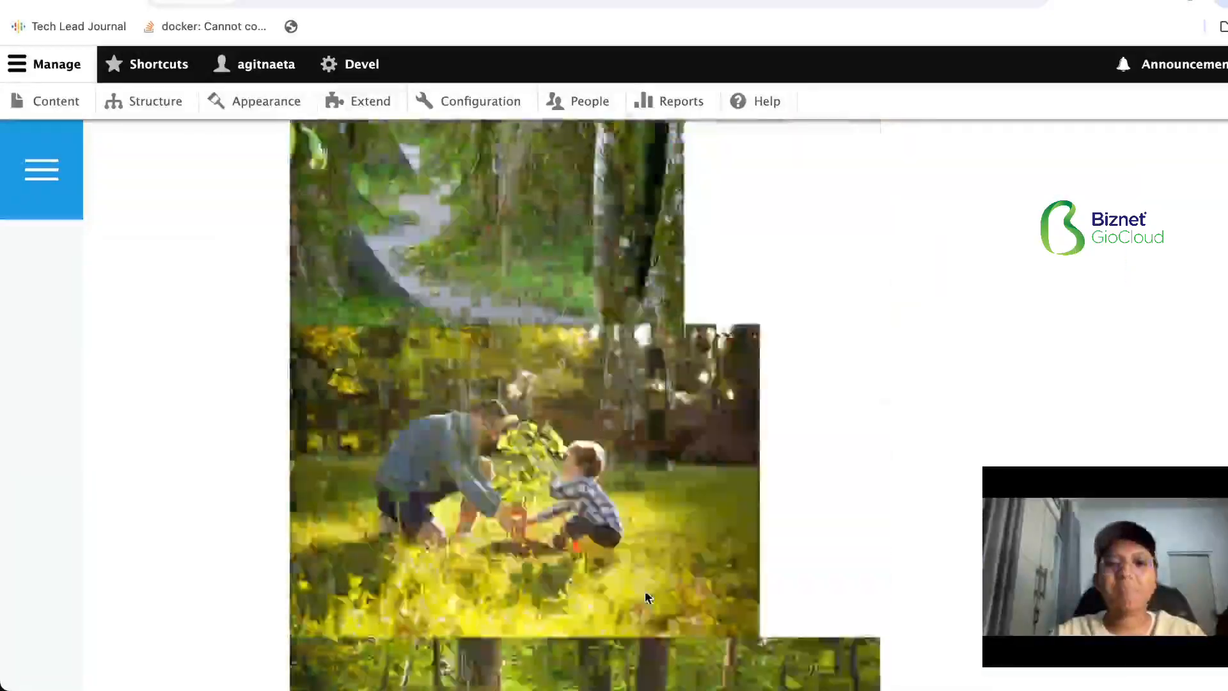
{"action": "scroll", "coordinate": [644, 597], "scroll_direction": "down", "scroll_amount": 20}
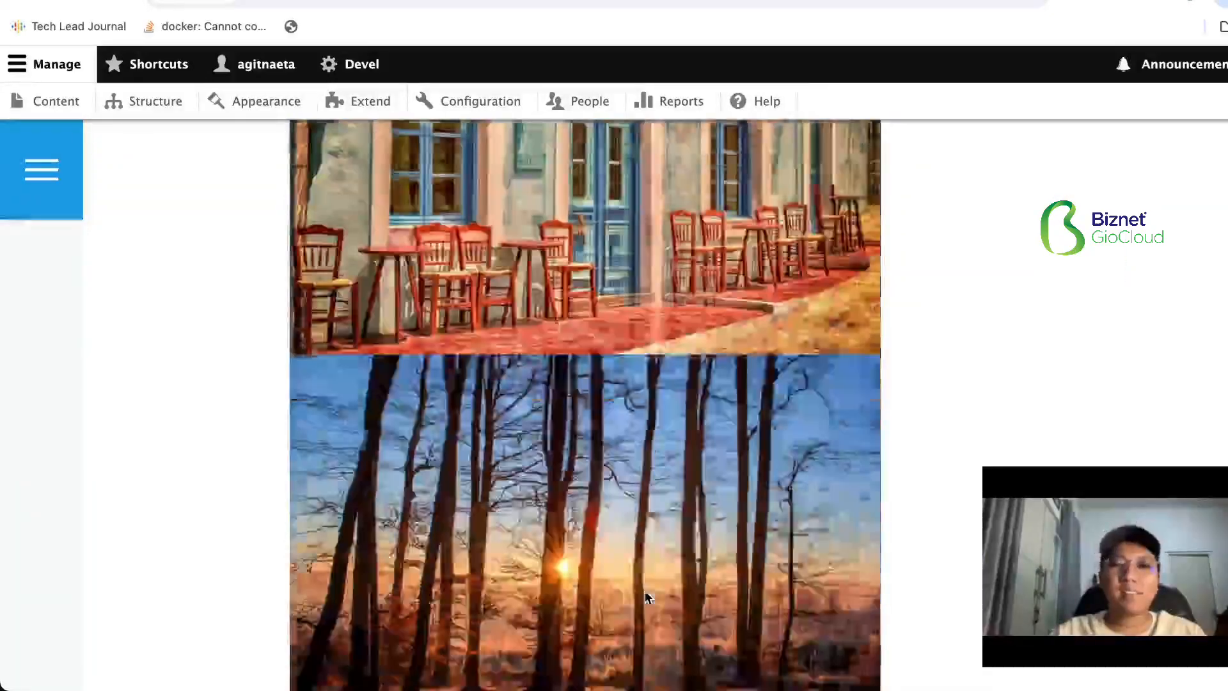
{"action": "scroll", "coordinate": [644, 597], "scroll_direction": "down", "scroll_amount": 4}
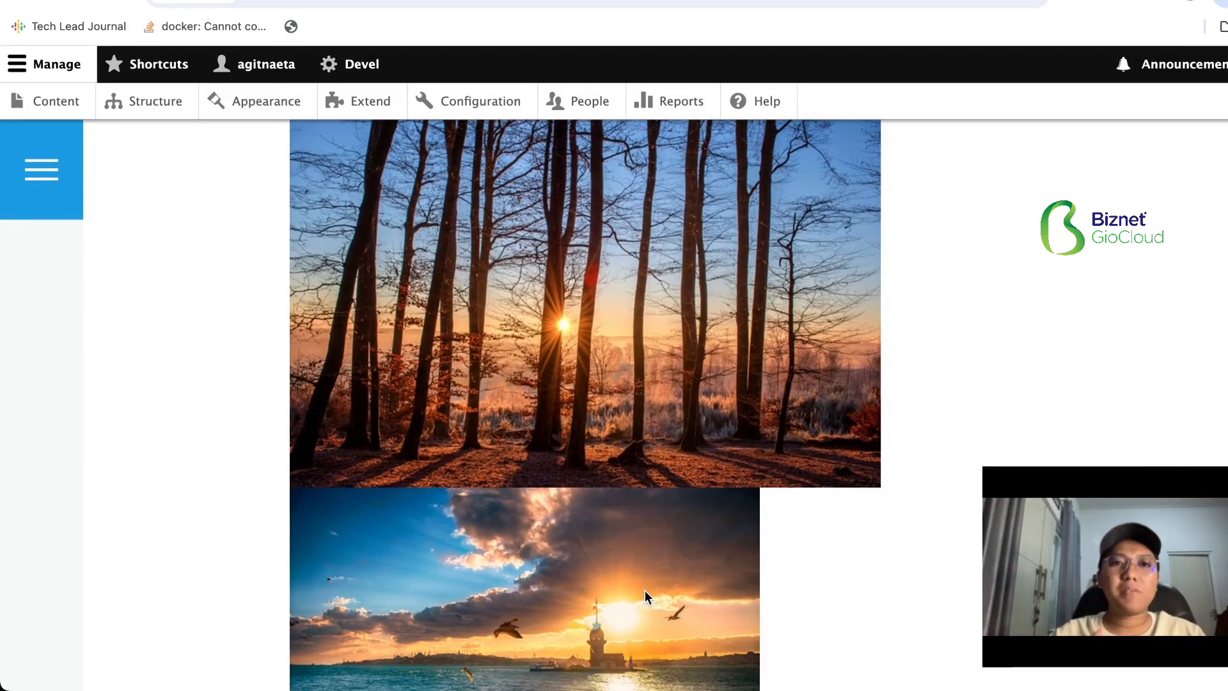
- Copy the Gallery Page's URL, analyze it in PageSpeed Insights and show the Desktop report
{"action": "left_click", "coordinate": [446, 4]}
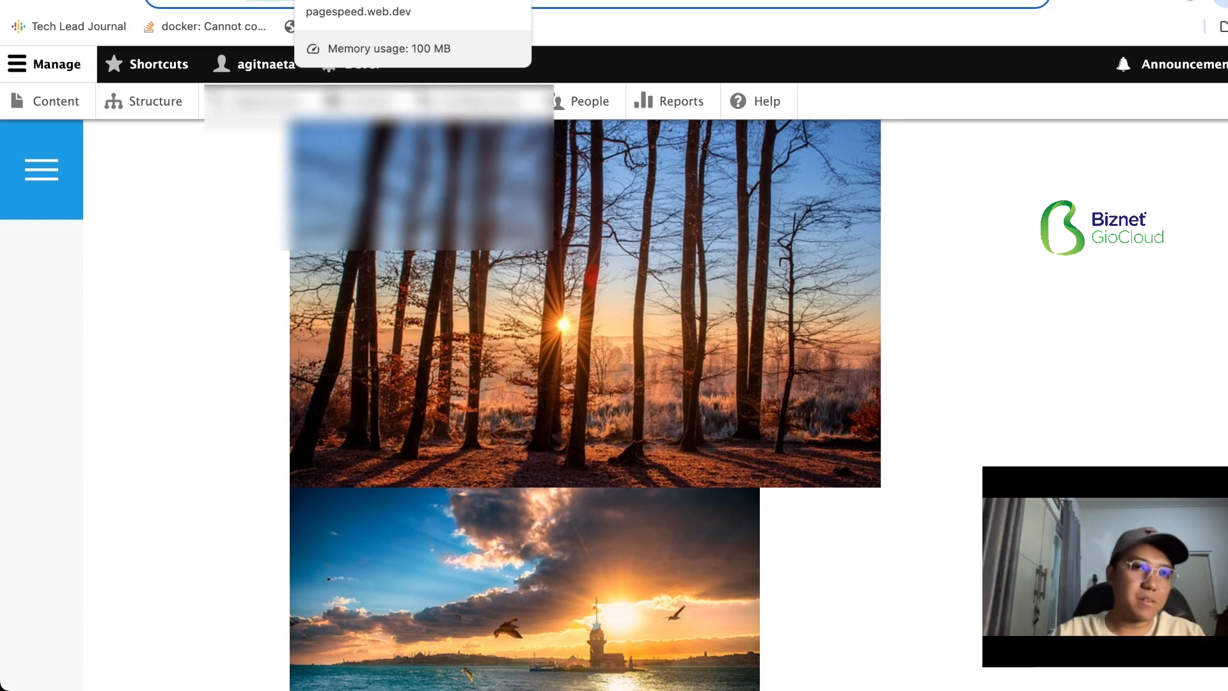
{"action": "left_click", "coordinate": [358, 0]}
{"action": "left_click", "coordinate": [317, 143]}
{"action": "key", "text": "super+v"}
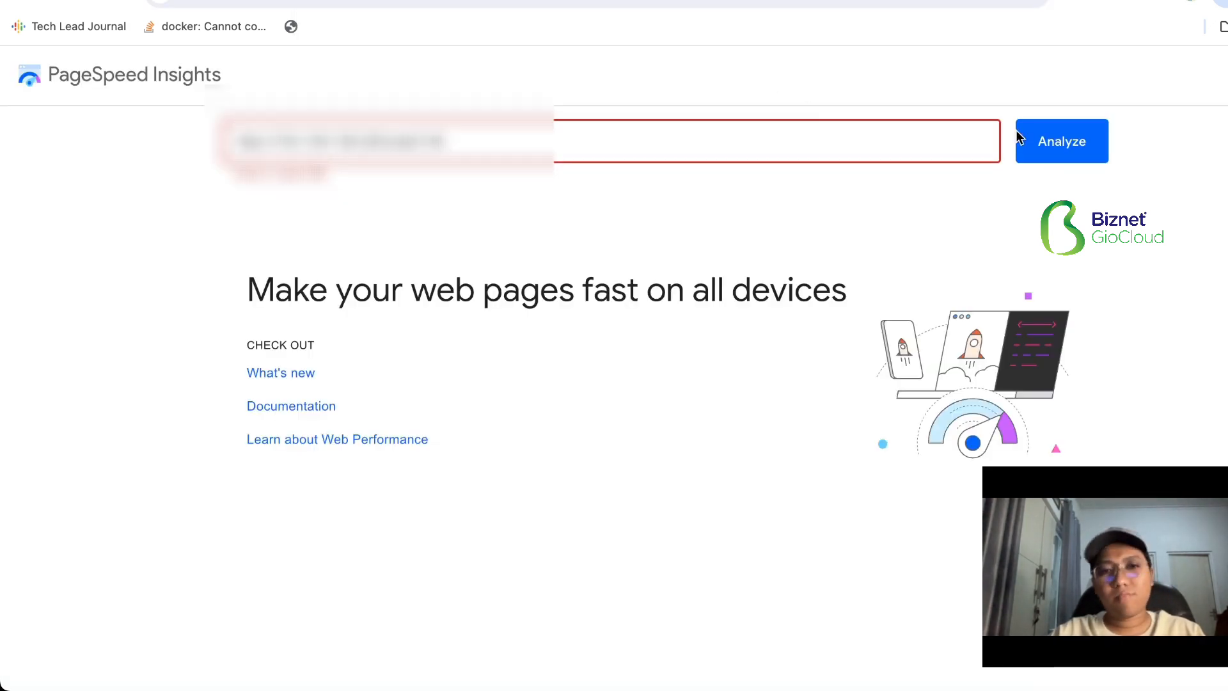
{"action": "left_click", "coordinate": [1071, 152]}
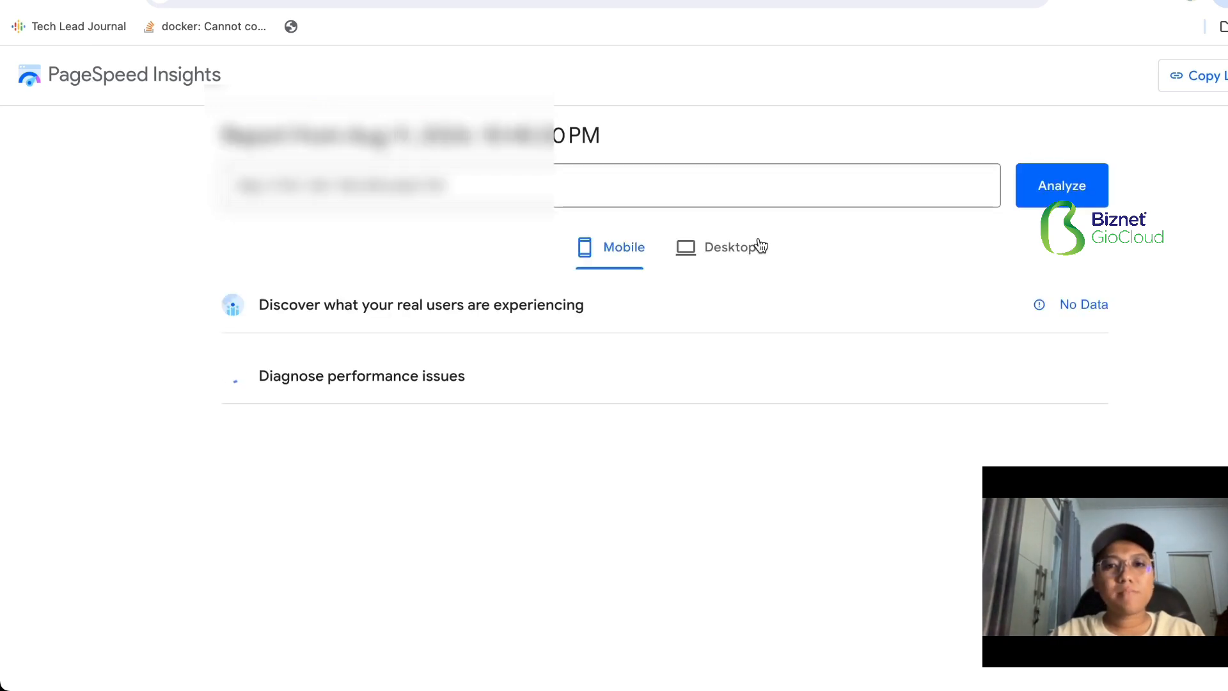
{"action": "left_click", "coordinate": [758, 246]}
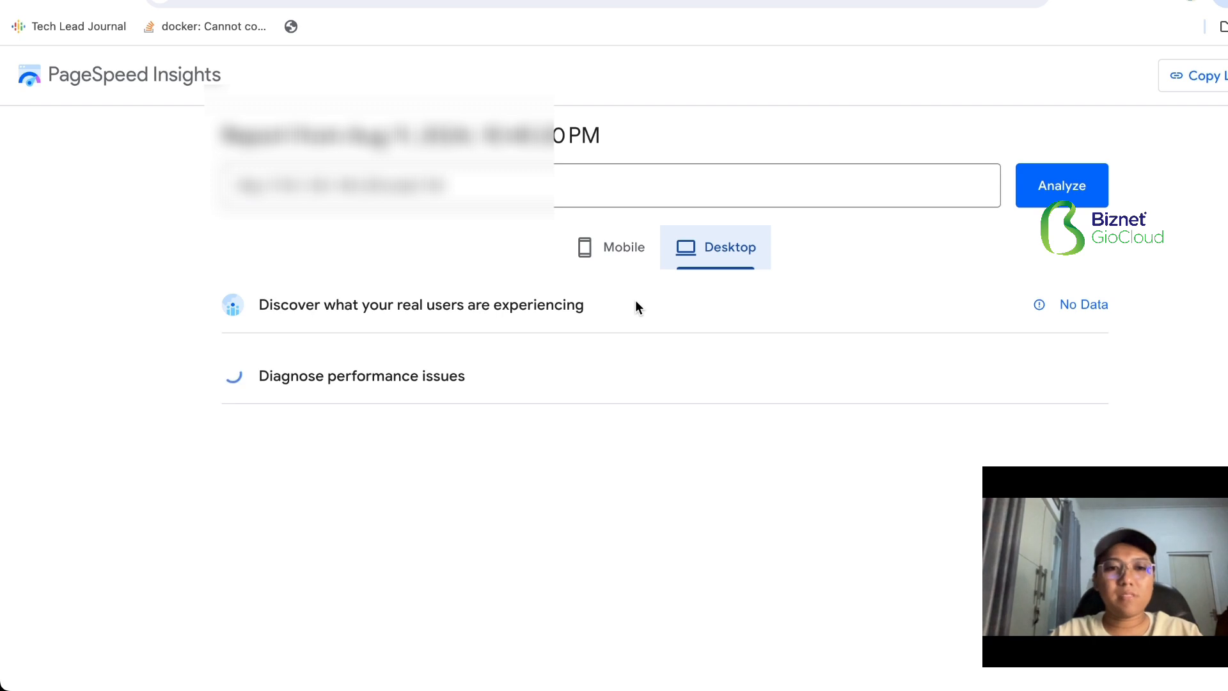
- Examine the desktop report's category scores, performance metrics and page-load capture details
{"action": "scroll", "coordinate": [634, 300], "scroll_direction": "down", "scroll_amount": 2}
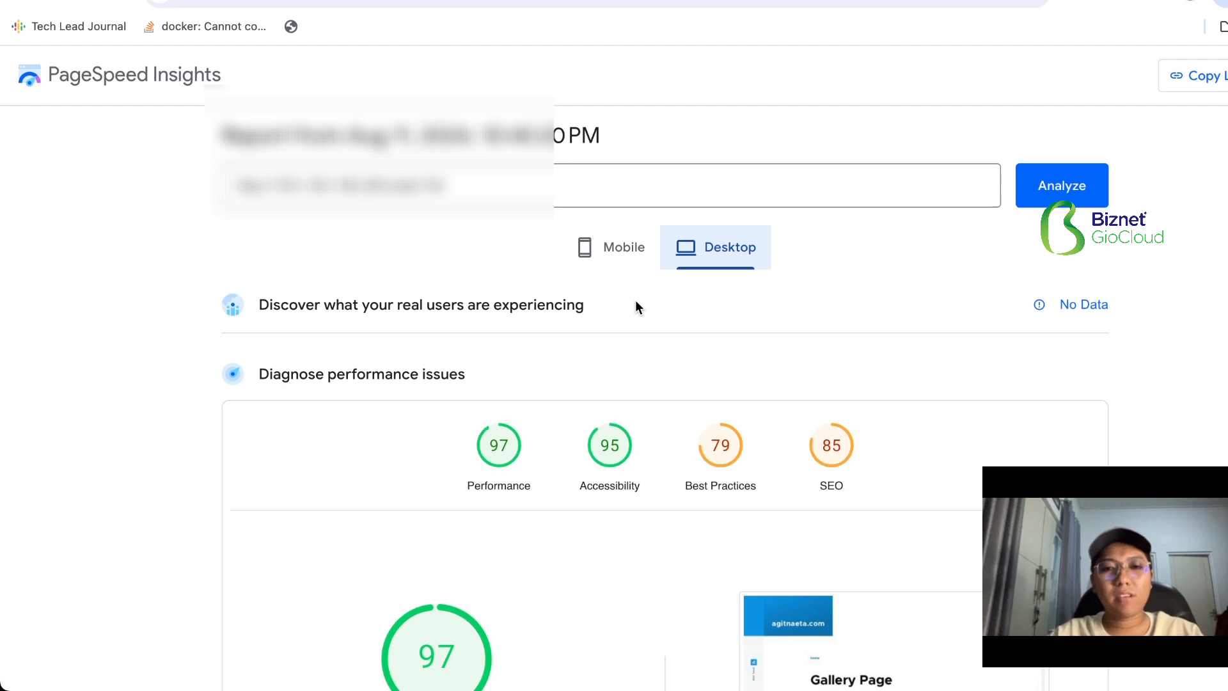
{"action": "scroll", "coordinate": [635, 307], "scroll_direction": "down", "scroll_amount": 3}
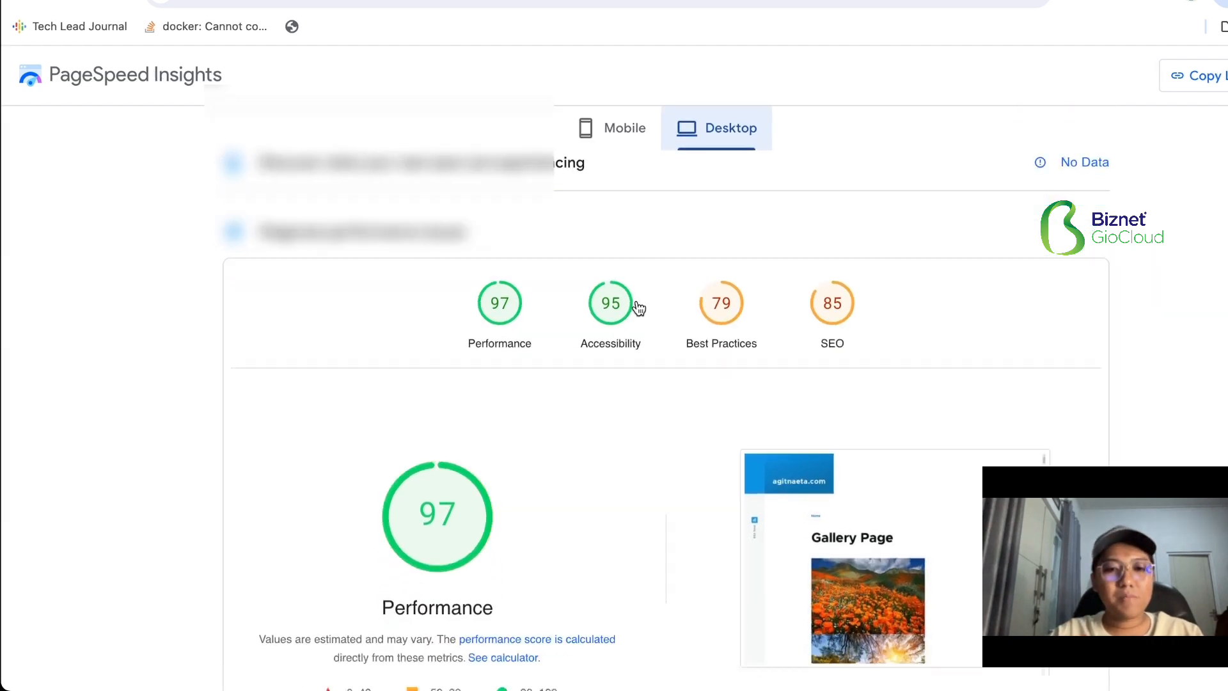
{"action": "scroll", "coordinate": [636, 302], "scroll_direction": "down", "scroll_amount": 7}
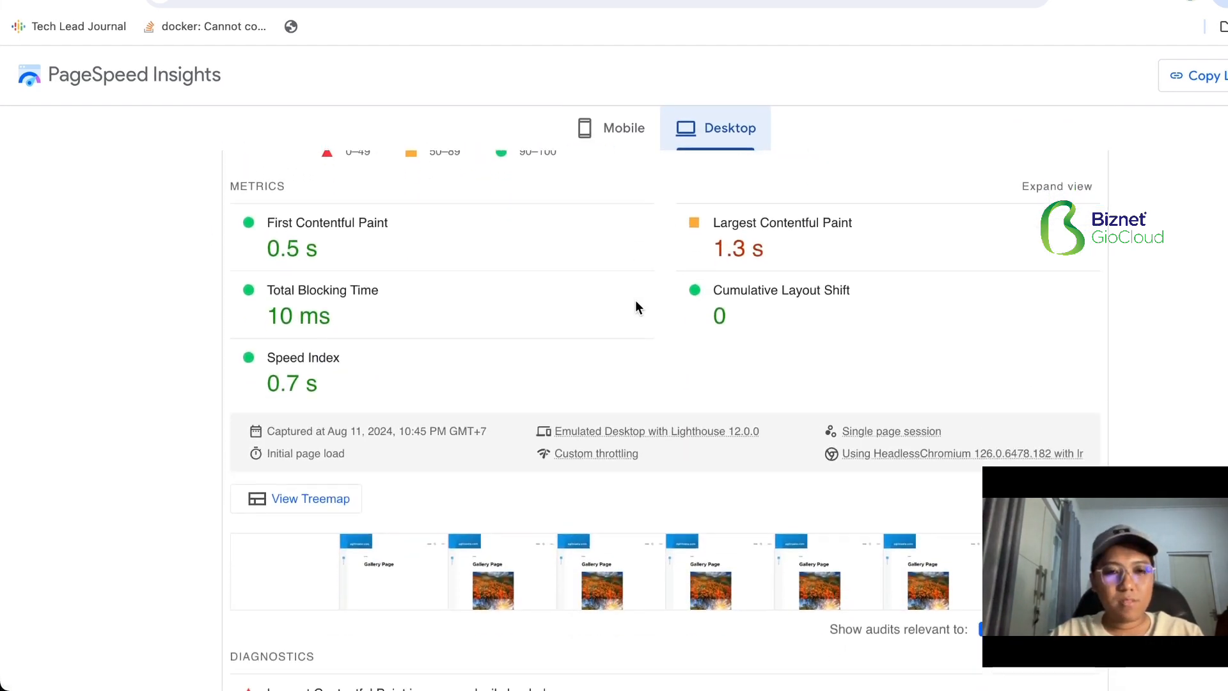
{"action": "scroll", "coordinate": [635, 301], "scroll_direction": "up", "scroll_amount": 1}
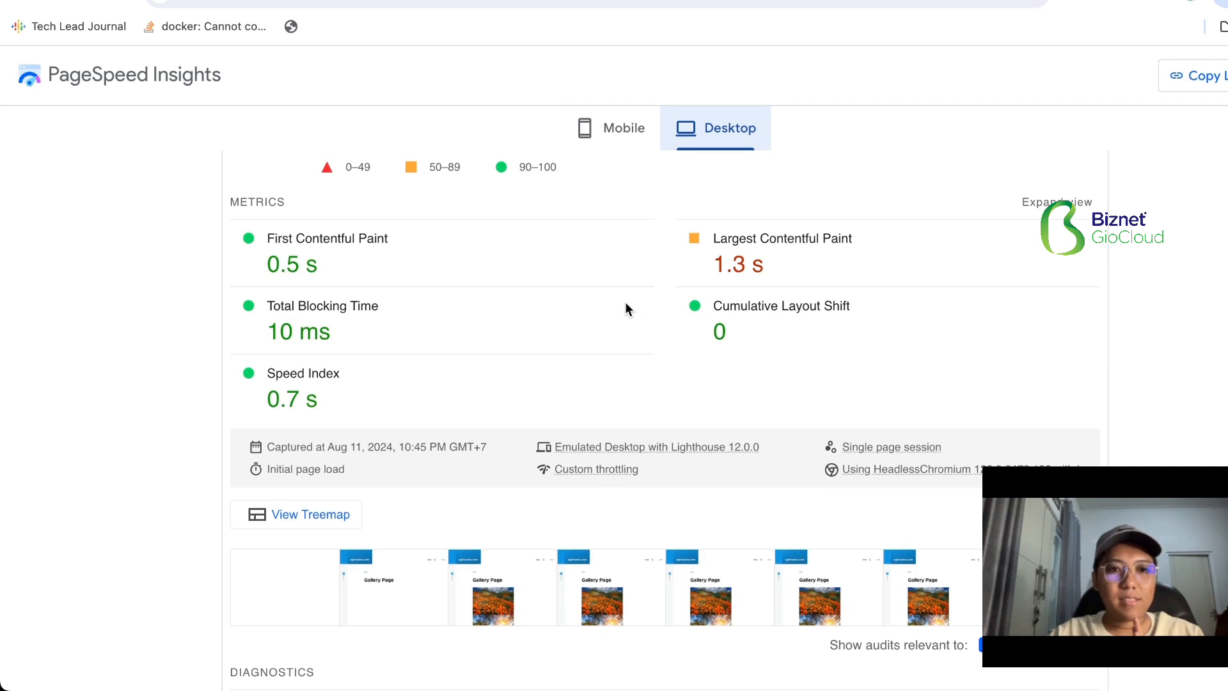
{"action": "scroll", "coordinate": [392, 335], "scroll_direction": "down", "scroll_amount": 2}
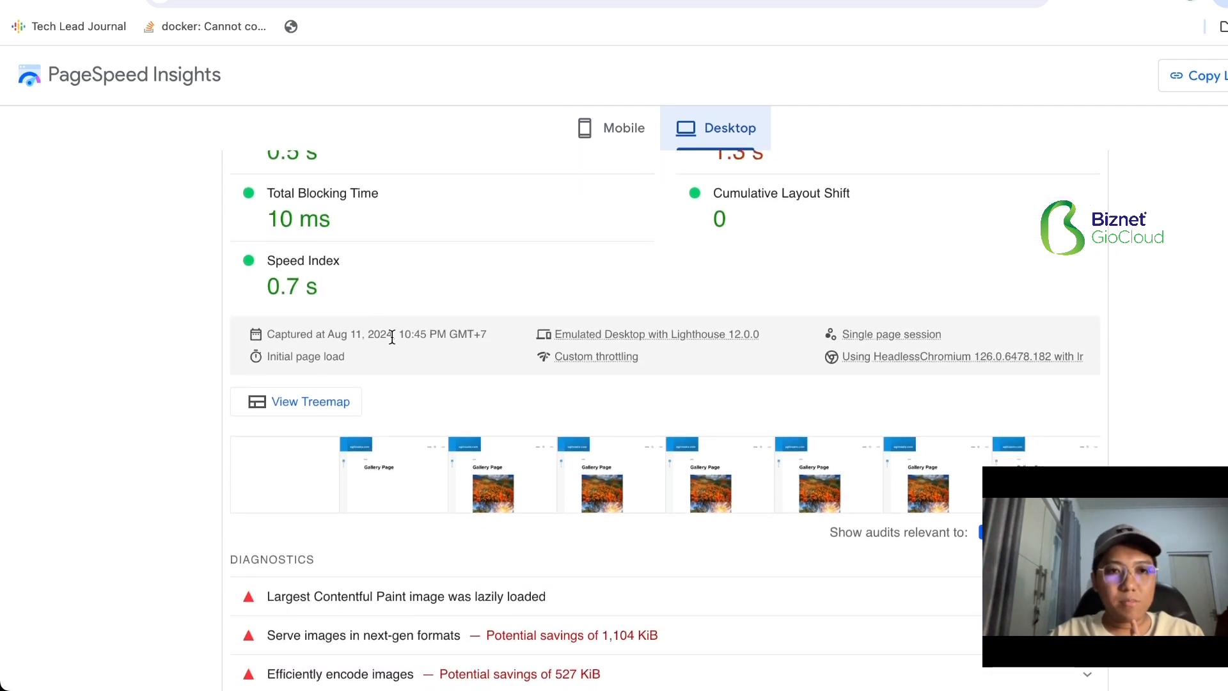
{"action": "scroll", "coordinate": [392, 337], "scroll_direction": "up", "scroll_amount": 1}
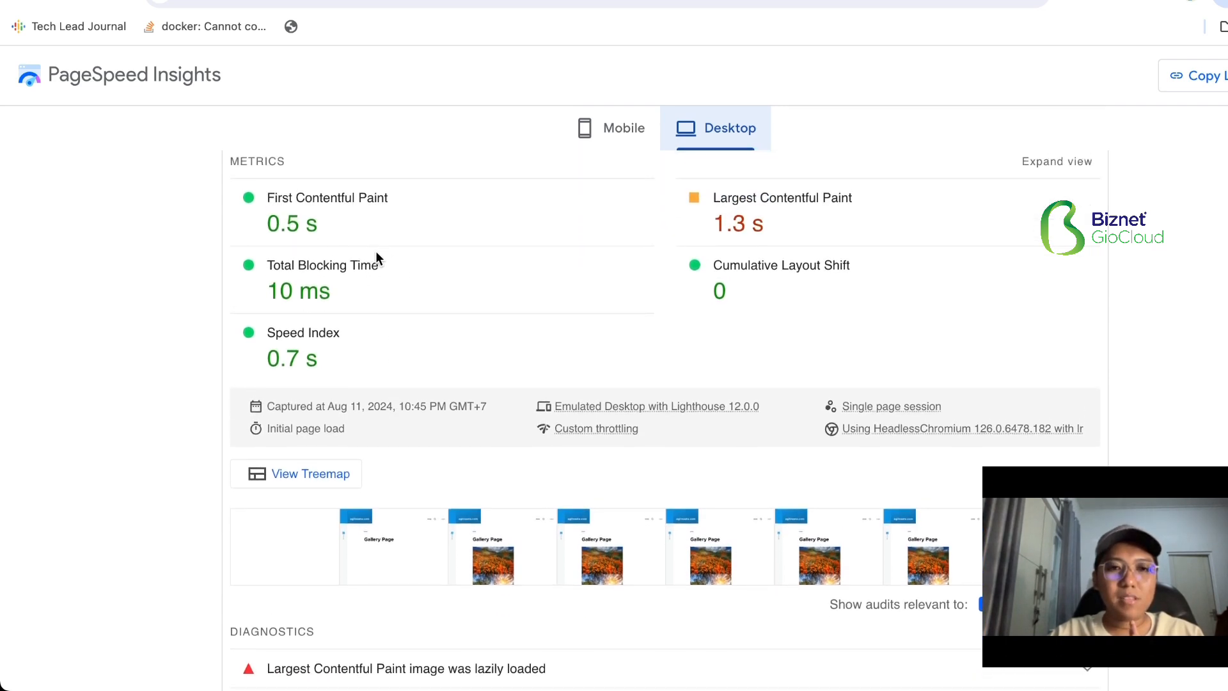
{"action": "scroll", "coordinate": [324, 250], "scroll_direction": "up", "scroll_amount": 1}
{"action": "scroll", "coordinate": [323, 251], "scroll_direction": "up", "scroll_amount": 1}
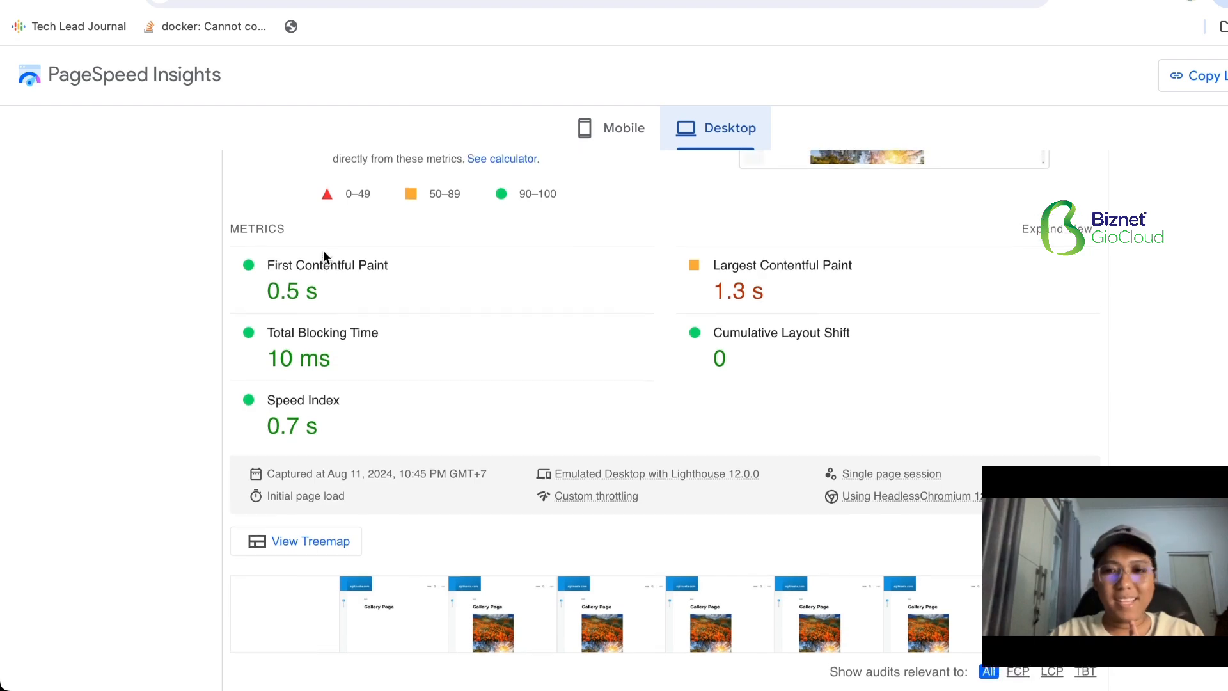
{"action": "scroll", "coordinate": [323, 251], "scroll_direction": "up", "scroll_amount": 1}
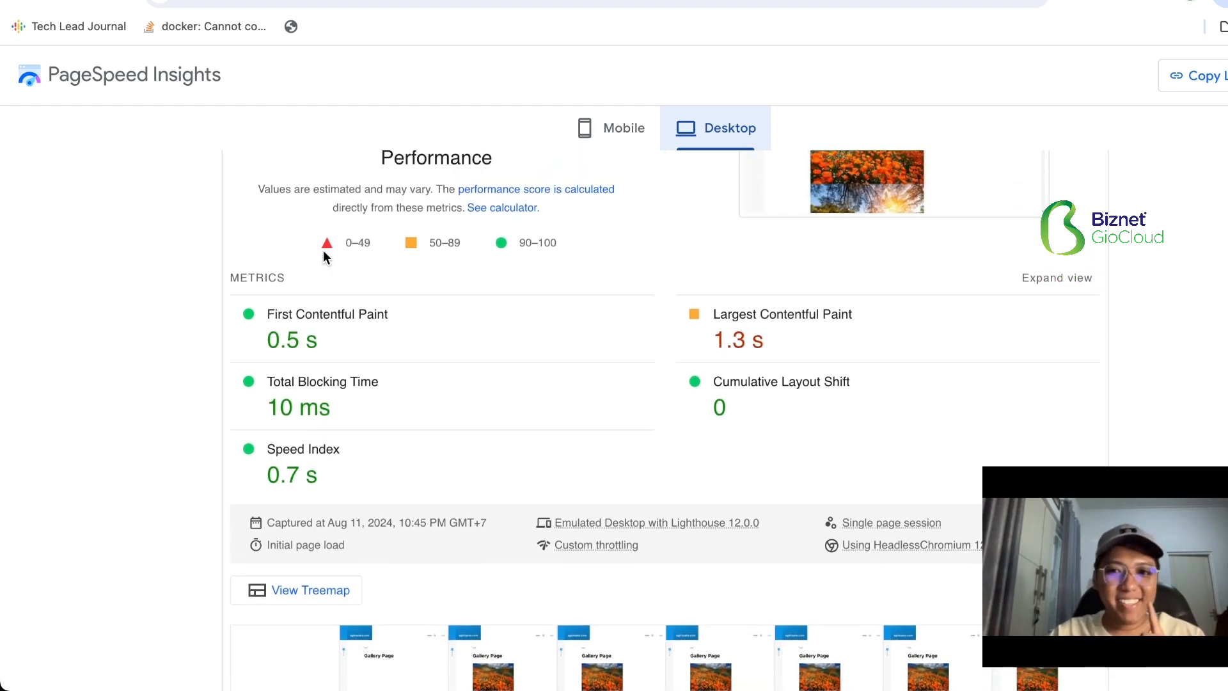
- Look through the performance diagnostics of the desktop report and return to the metrics
{"action": "scroll", "coordinate": [324, 251], "scroll_direction": "down", "scroll_amount": 4}
{"action": "scroll", "coordinate": [324, 252], "scroll_direction": "down", "scroll_amount": 4}
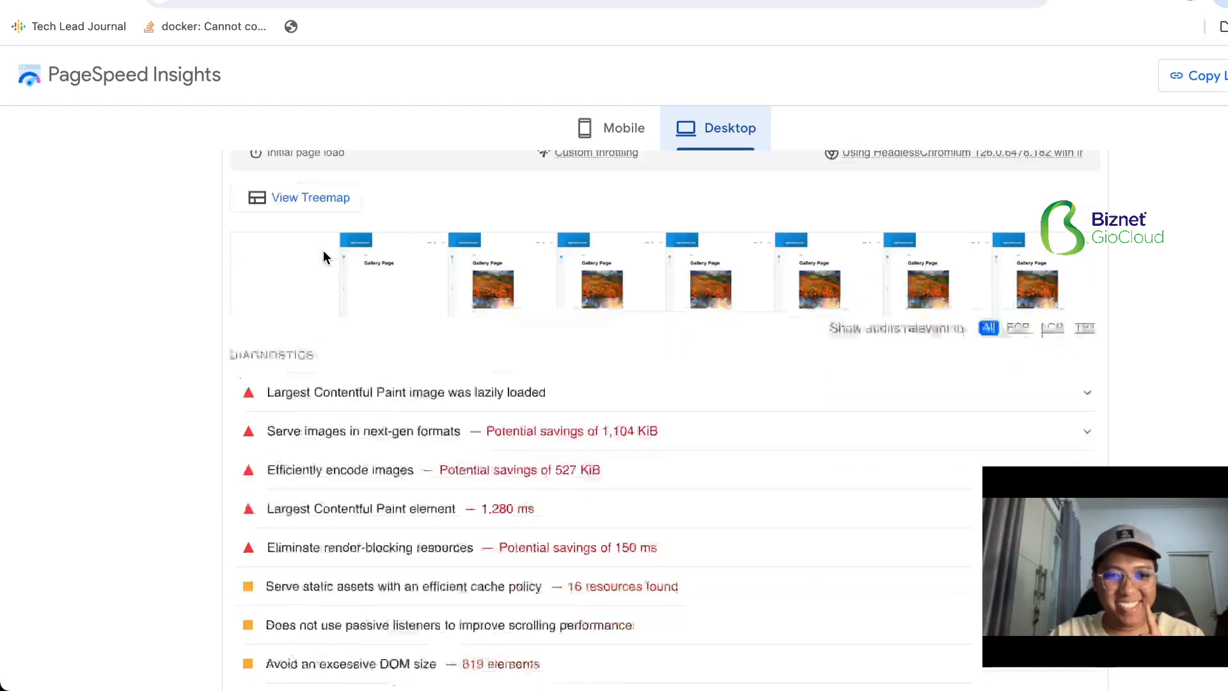
{"action": "scroll", "coordinate": [325, 256], "scroll_direction": "down", "scroll_amount": 3}
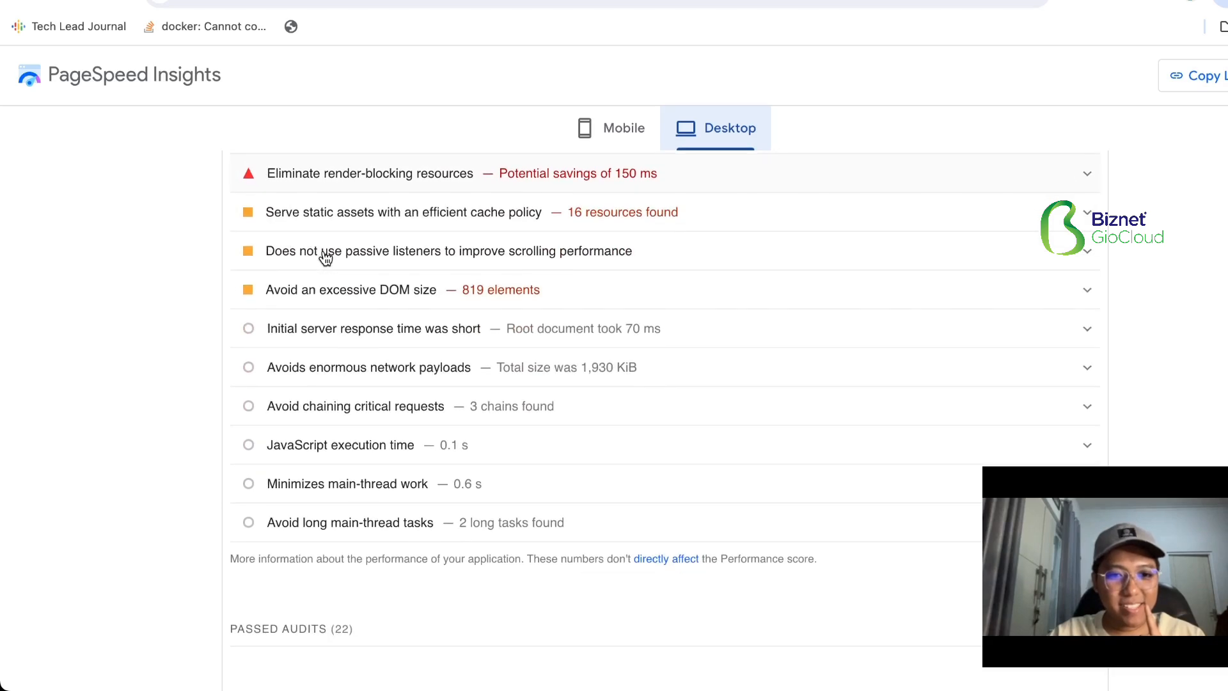
{"action": "scroll", "coordinate": [324, 255], "scroll_direction": "up", "scroll_amount": 10}
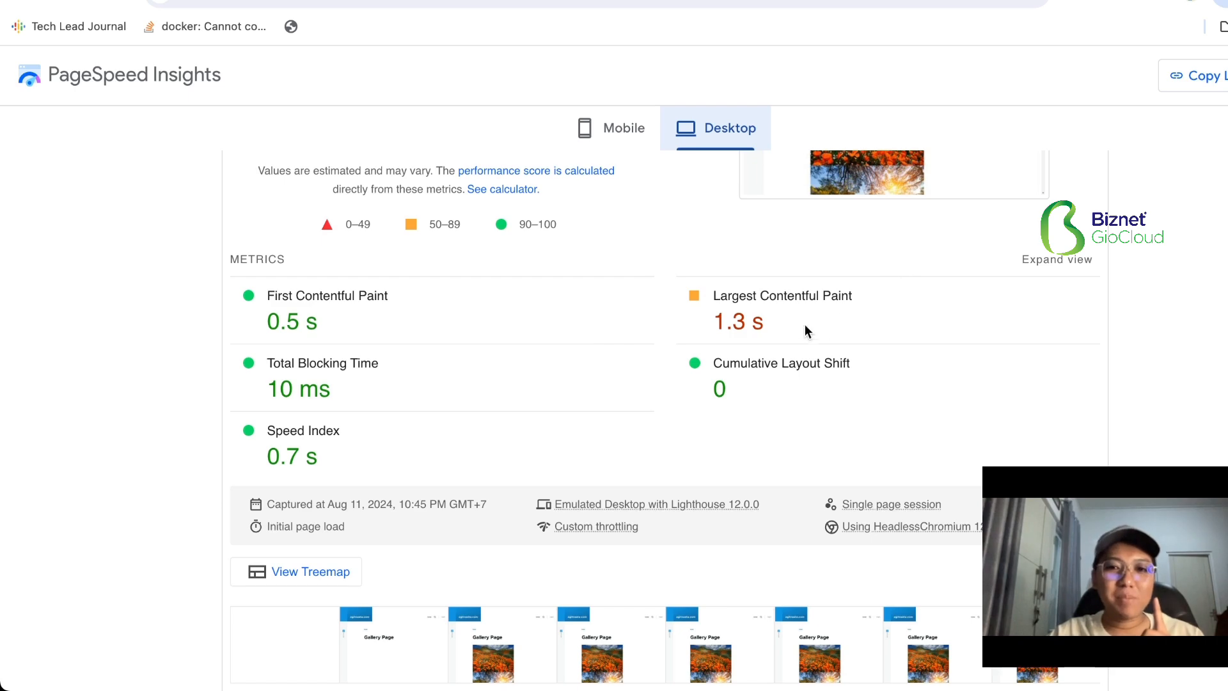
- Highlight the Largest Contentful Paint value and compare it with the diagnostics and the overall performance score
{"action": "left_click_drag", "start_coordinate": [805, 324], "coordinate": [707, 319]}
{"action": "scroll", "coordinate": [708, 323], "scroll_direction": "down", "scroll_amount": 3}
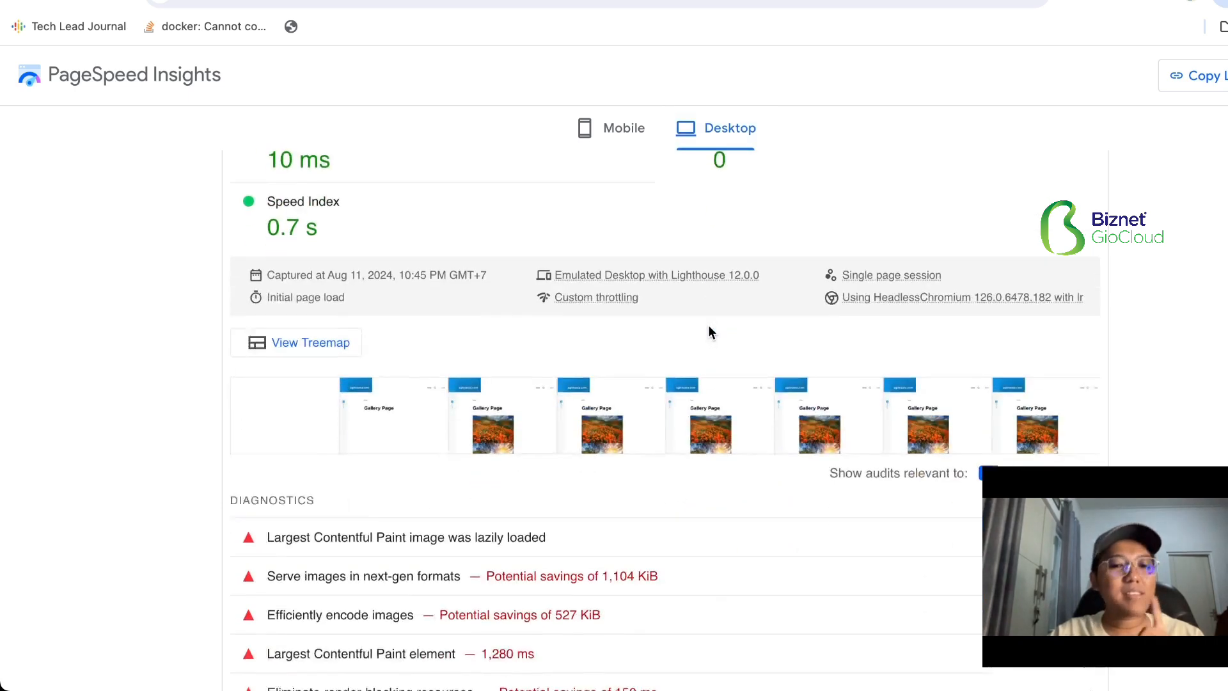
{"action": "scroll", "coordinate": [708, 331], "scroll_direction": "down", "scroll_amount": 1}
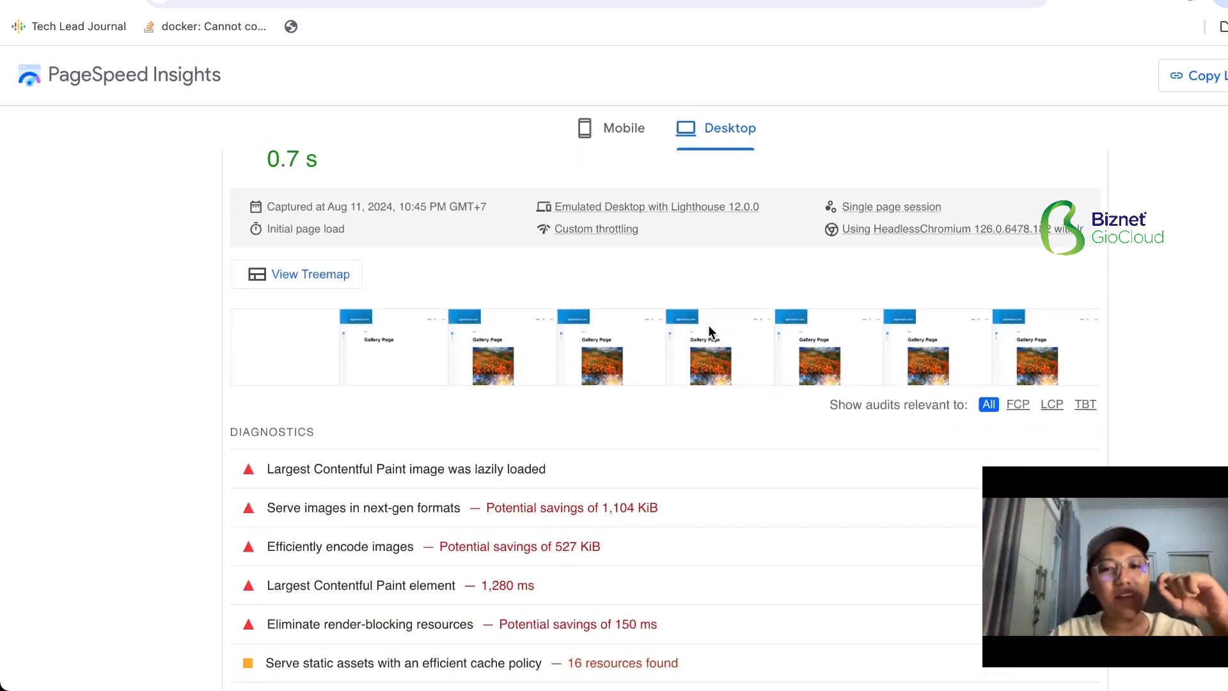
{"action": "scroll", "coordinate": [708, 327], "scroll_direction": "down", "scroll_amount": 5}
{"action": "scroll", "coordinate": [710, 328], "scroll_direction": "up", "scroll_amount": 3}
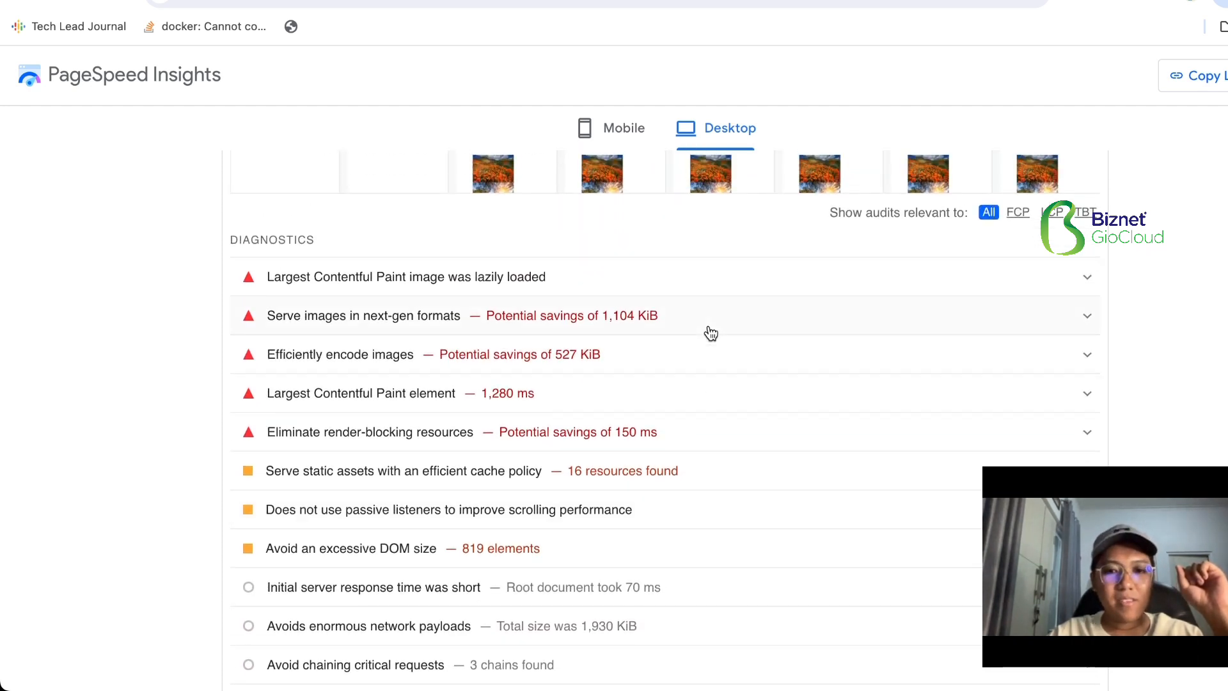
{"action": "scroll", "coordinate": [710, 331], "scroll_direction": "up", "scroll_amount": 9}
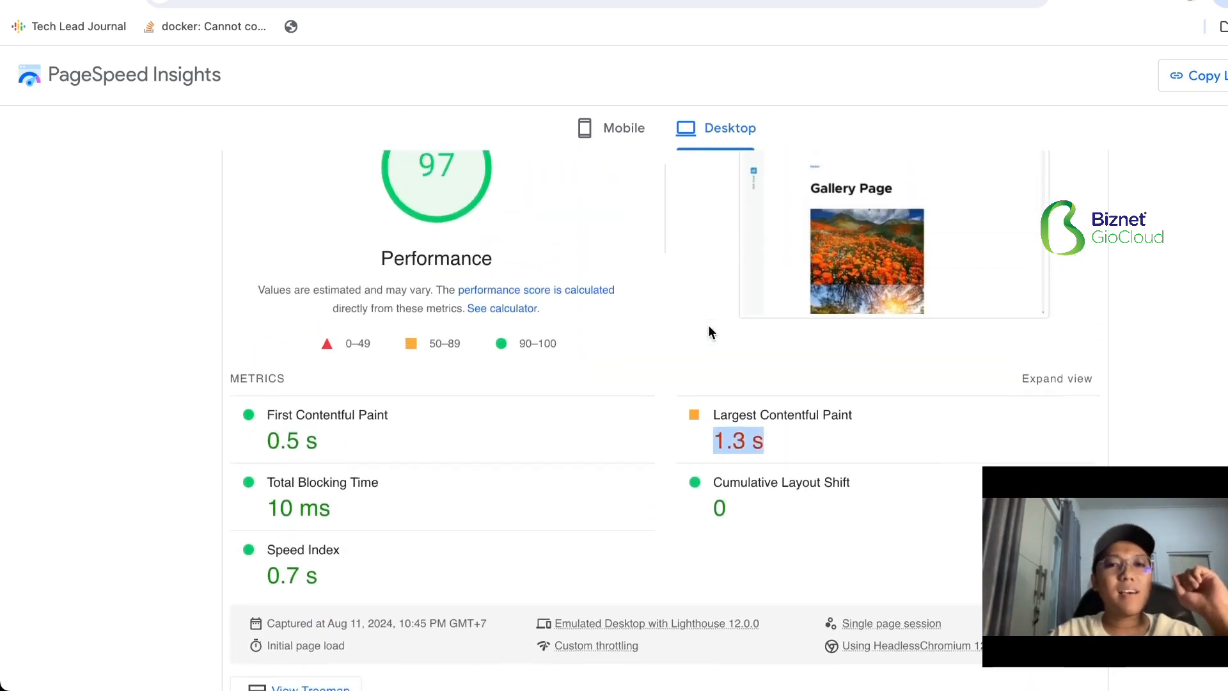
{"action": "scroll", "coordinate": [708, 324], "scroll_direction": "up", "scroll_amount": 2}
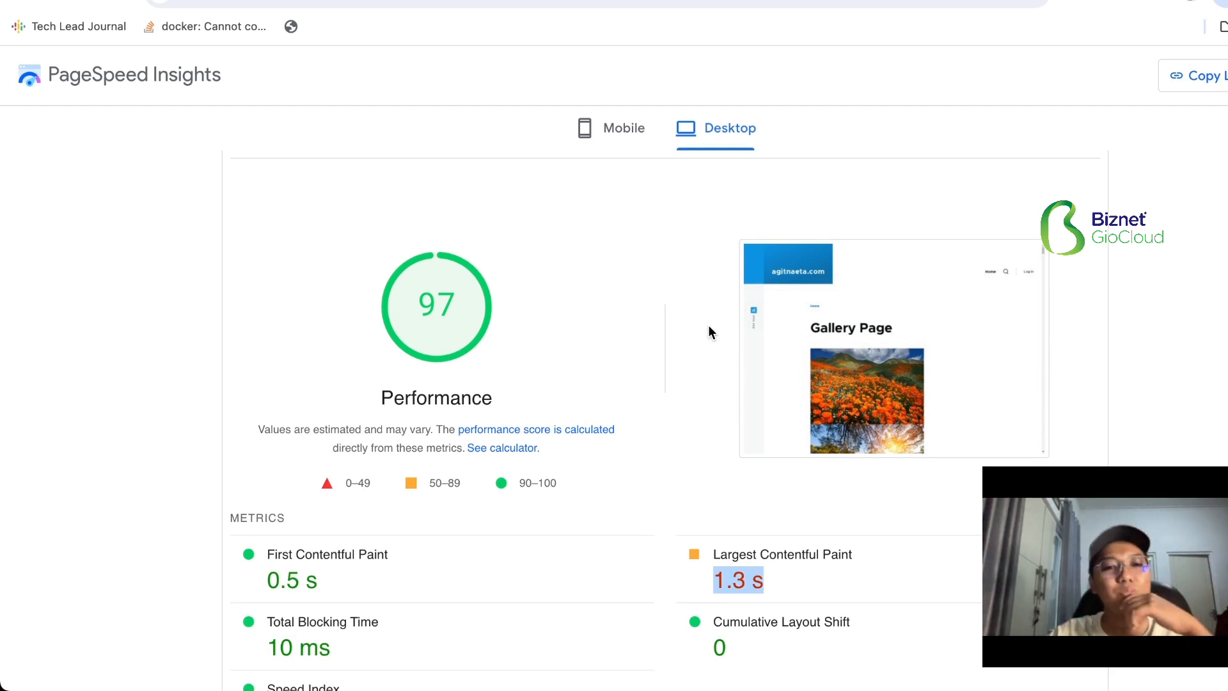
- Expand the metric descriptions, consult the Largest Contentful Paint documentation and return to the report
{"action": "scroll", "coordinate": [788, 303], "scroll_direction": "down", "scroll_amount": 1}
{"action": "left_click", "coordinate": [1061, 420]}
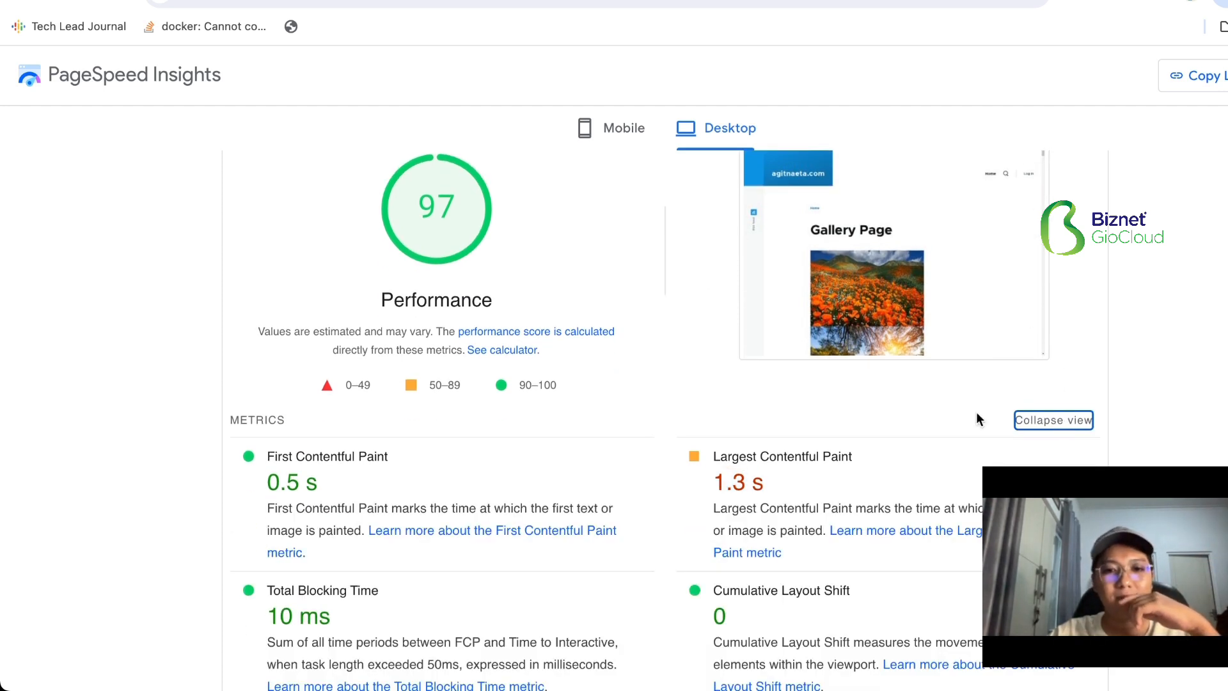
{"action": "scroll", "coordinate": [813, 409], "scroll_direction": "down", "scroll_amount": 2}
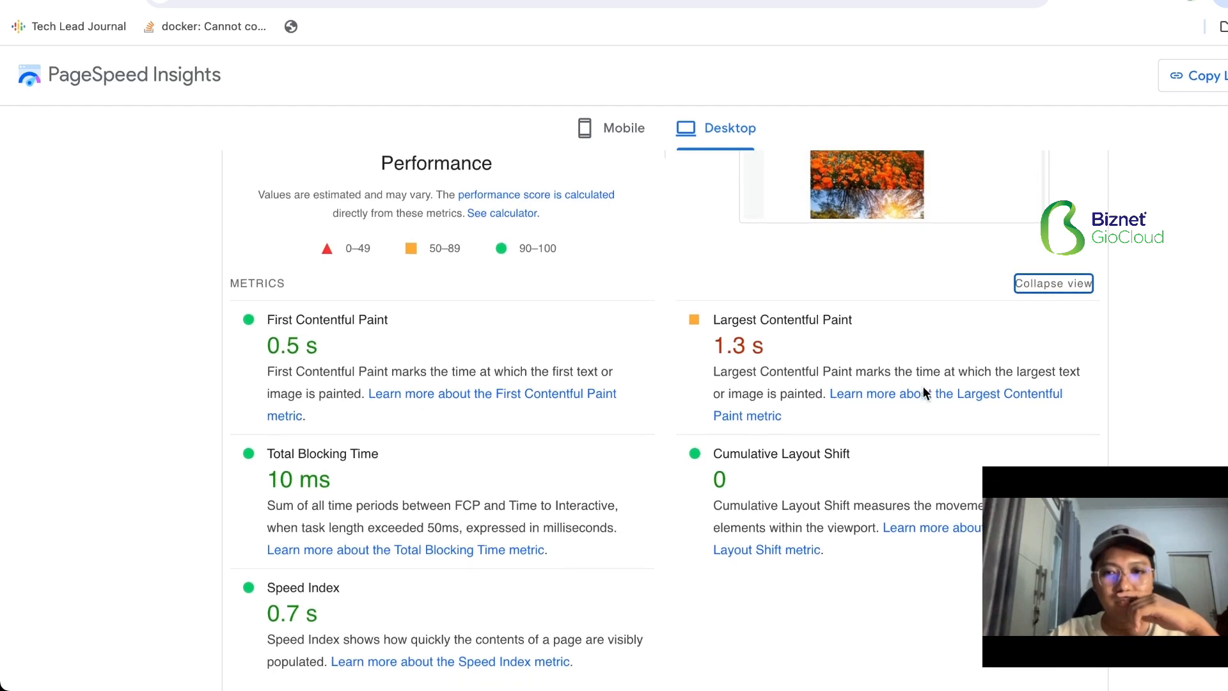
{"action": "left_click", "coordinate": [924, 394]}
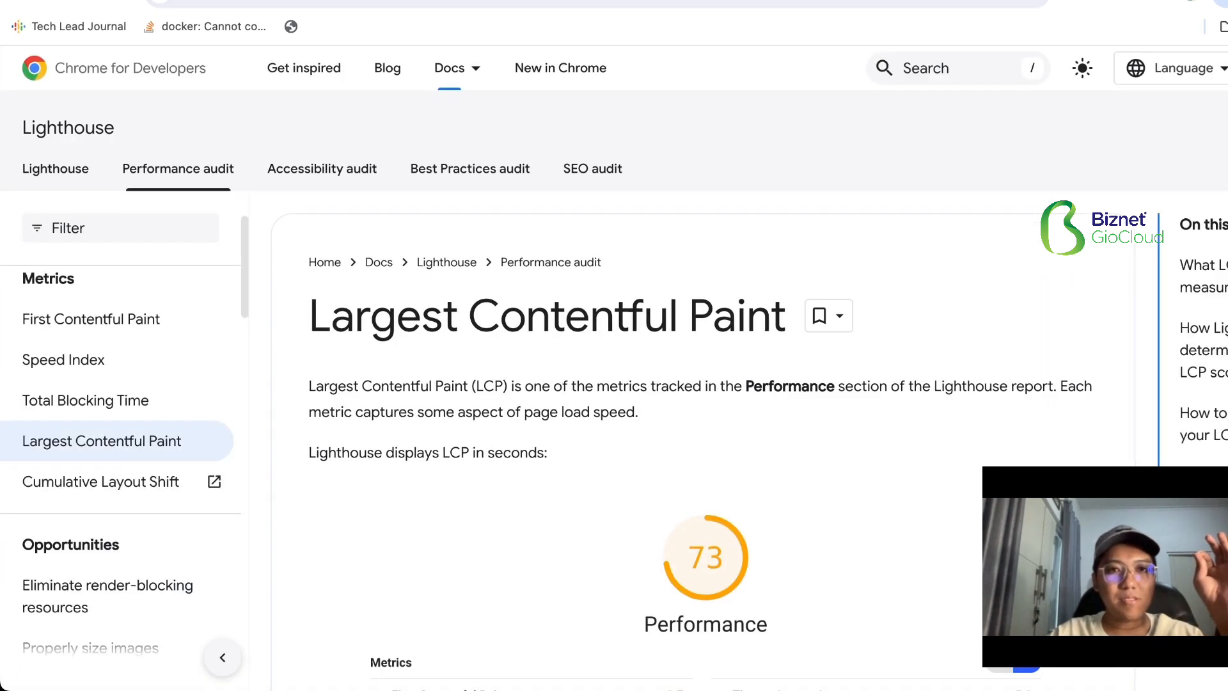
{"action": "left_click", "coordinate": [422, 1]}
- Expand the "Serve images in next-gen formats" diagnostic and examine its advice and listed images
{"action": "scroll", "coordinate": [591, 312], "scroll_direction": "down", "scroll_amount": 12}
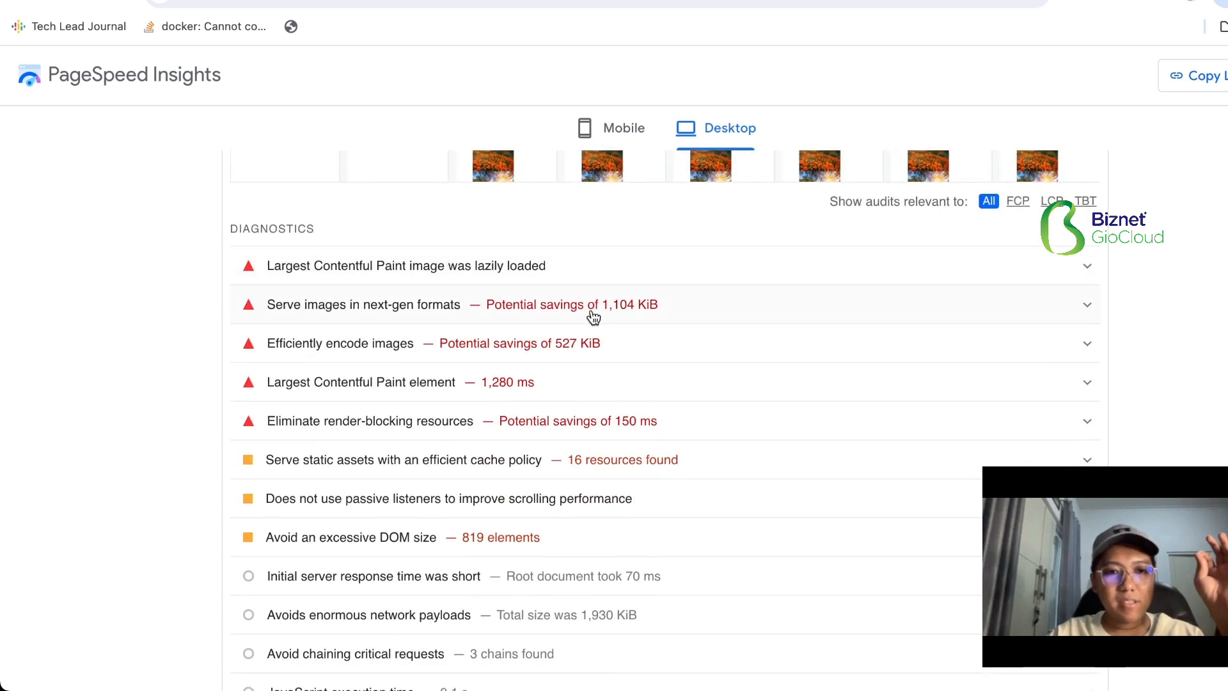
{"action": "left_click", "coordinate": [428, 307]}
{"action": "scroll", "coordinate": [428, 307], "scroll_direction": "down", "scroll_amount": 8}
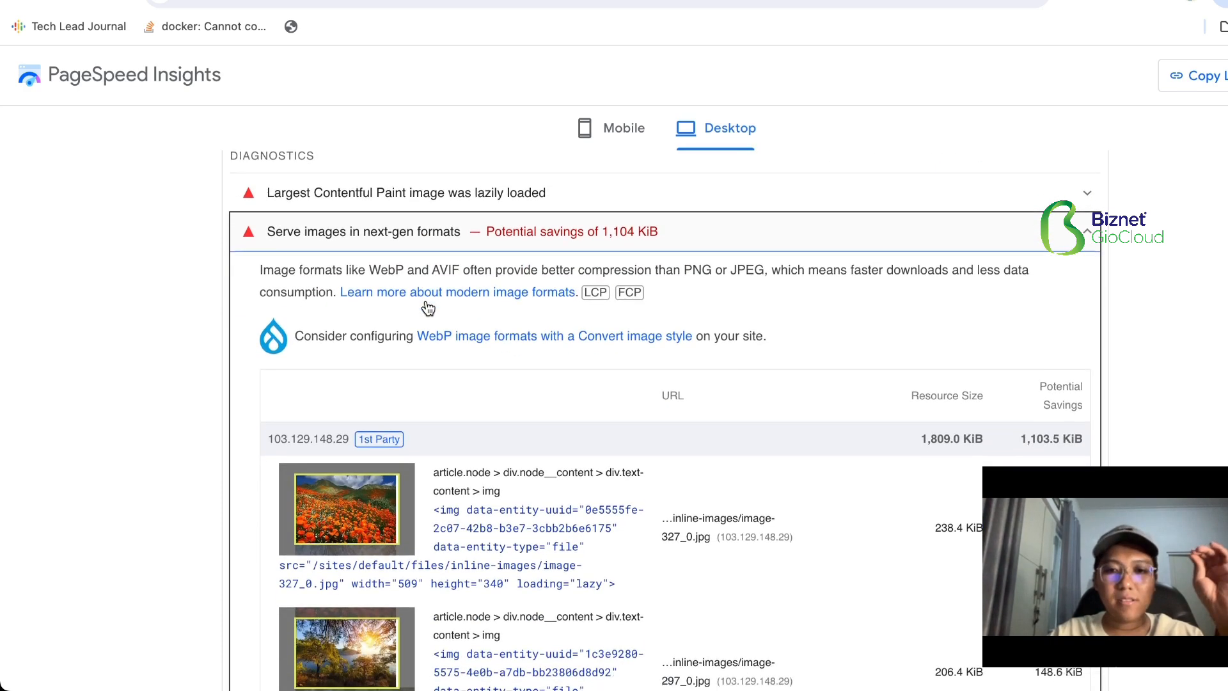
{"action": "scroll", "coordinate": [426, 306], "scroll_direction": "down", "scroll_amount": 10}
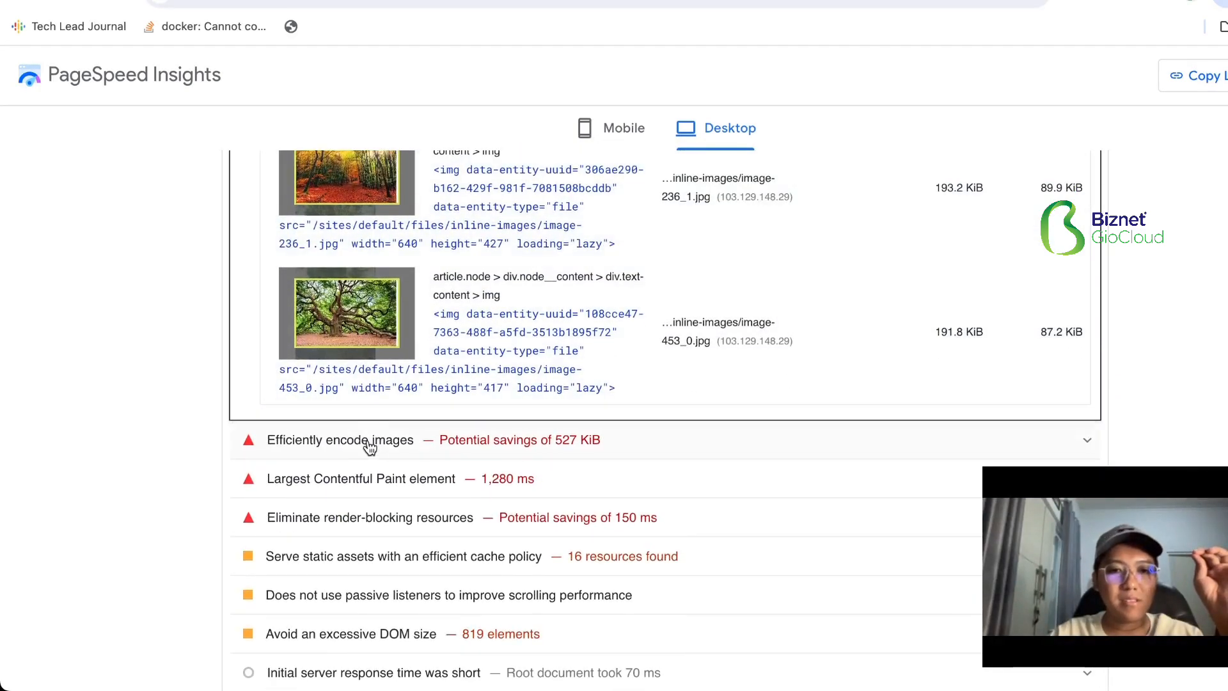
- Expand the "Efficiently encode images" diagnostic and look through its images and the remaining diagnostics
{"action": "left_click", "coordinate": [369, 446]}
{"action": "scroll", "coordinate": [364, 446], "scroll_direction": "down", "scroll_amount": 5}
{"action": "scroll", "coordinate": [364, 444], "scroll_direction": "down", "scroll_amount": 15}
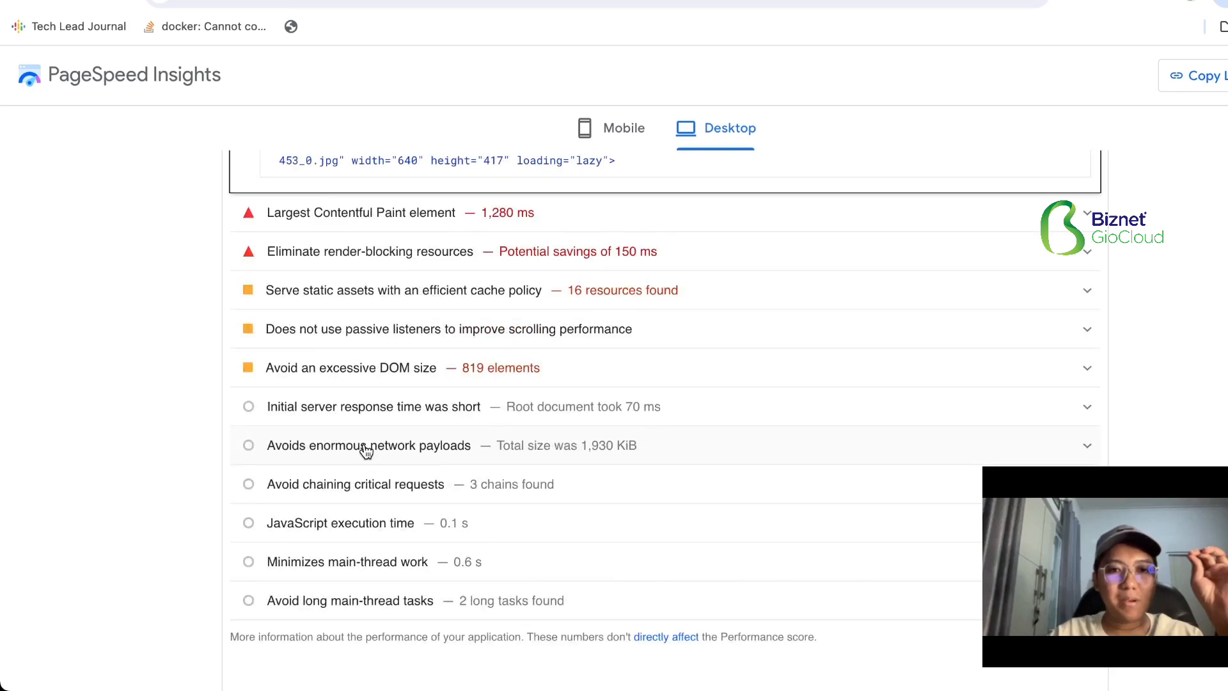
- Switch from the PageSpeed report to the Drupal Gallery Page and clear the site cache
{"action": "scroll", "coordinate": [366, 451], "scroll_direction": "up", "scroll_amount": 20}
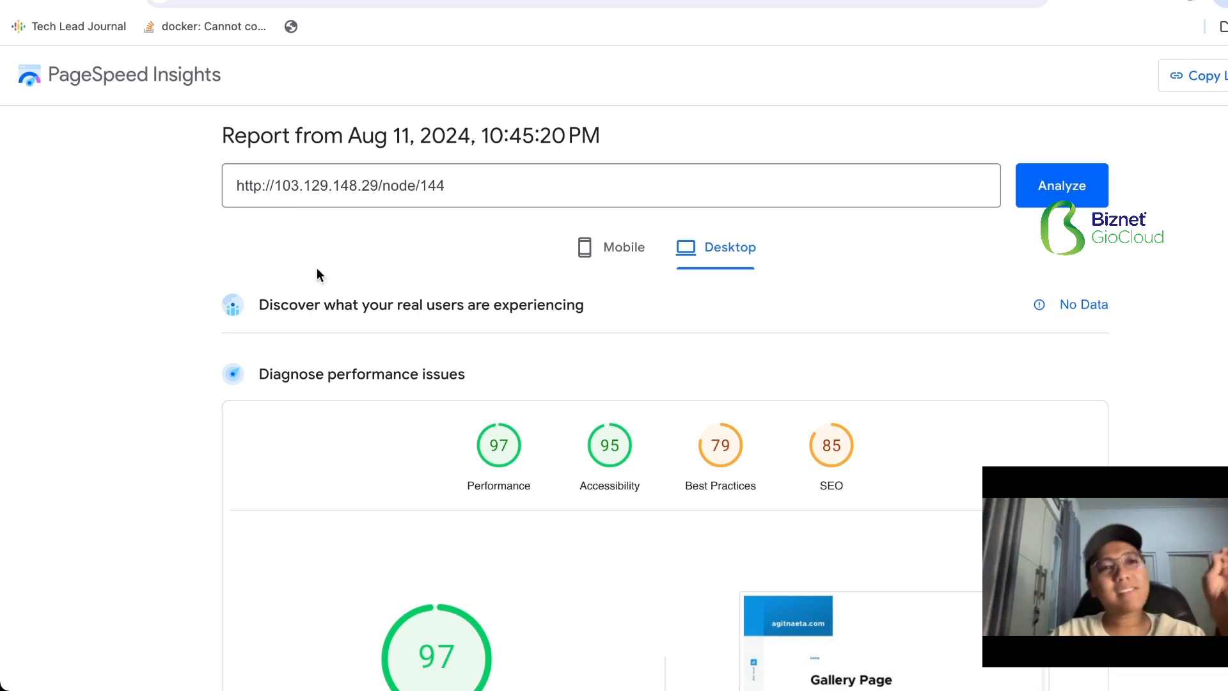
{"action": "left_click", "coordinate": [221, 0]}
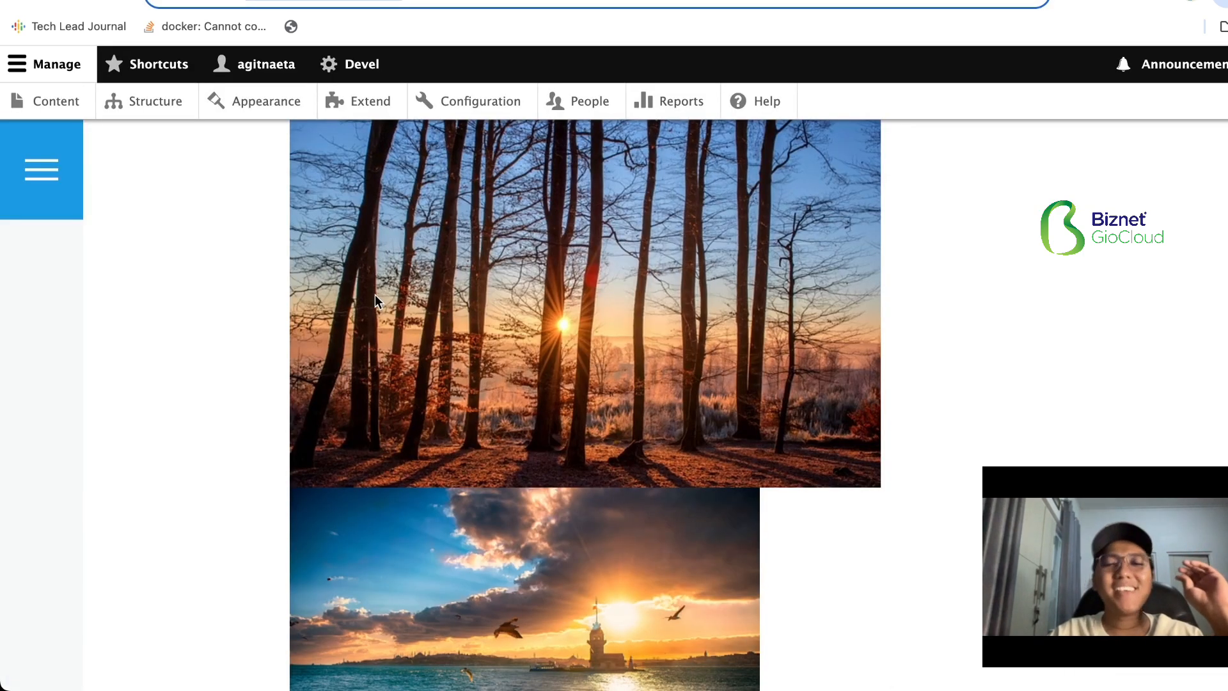
{"action": "left_click", "coordinate": [339, 67]}
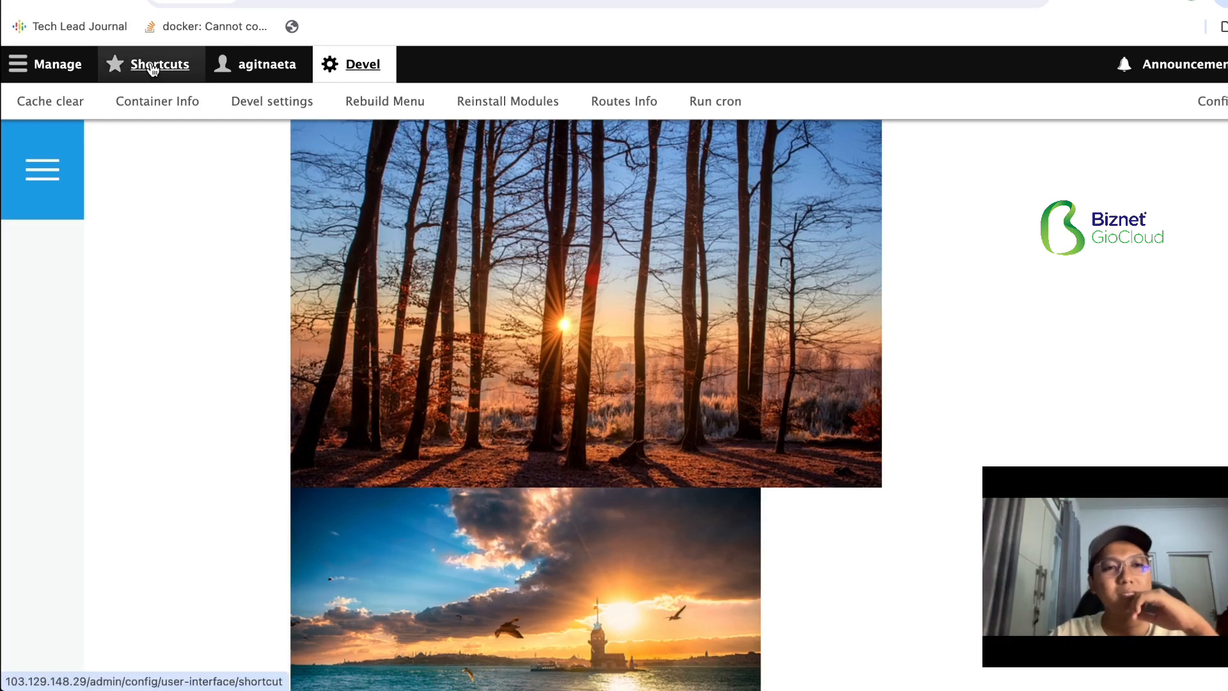
{"action": "left_click", "coordinate": [57, 110]}
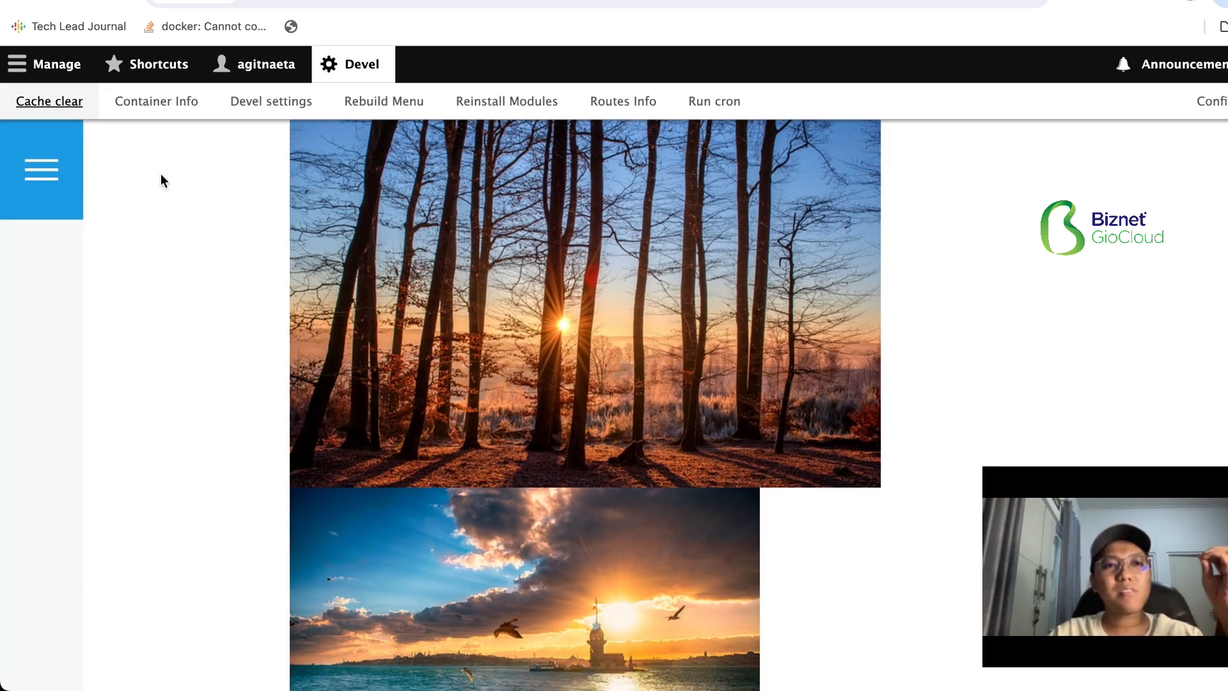
{"action": "scroll", "coordinate": [160, 174], "scroll_direction": "up", "scroll_amount": 20}
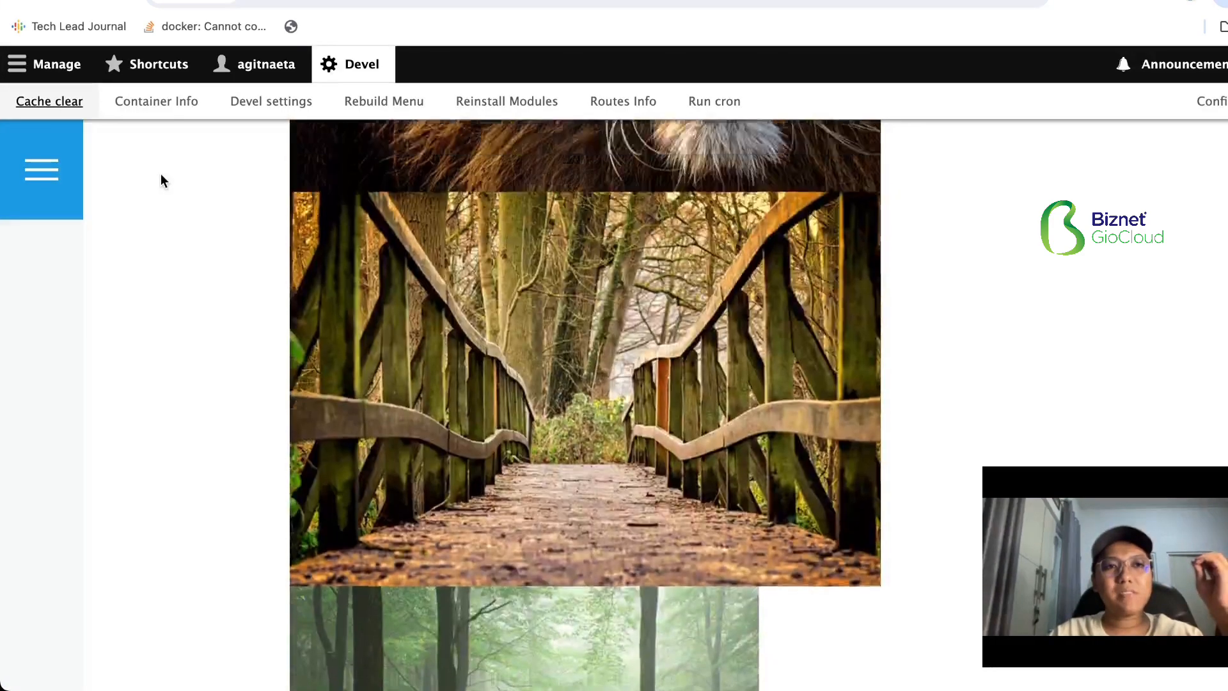
{"action": "scroll", "coordinate": [160, 174], "scroll_direction": "up", "scroll_amount": 10}
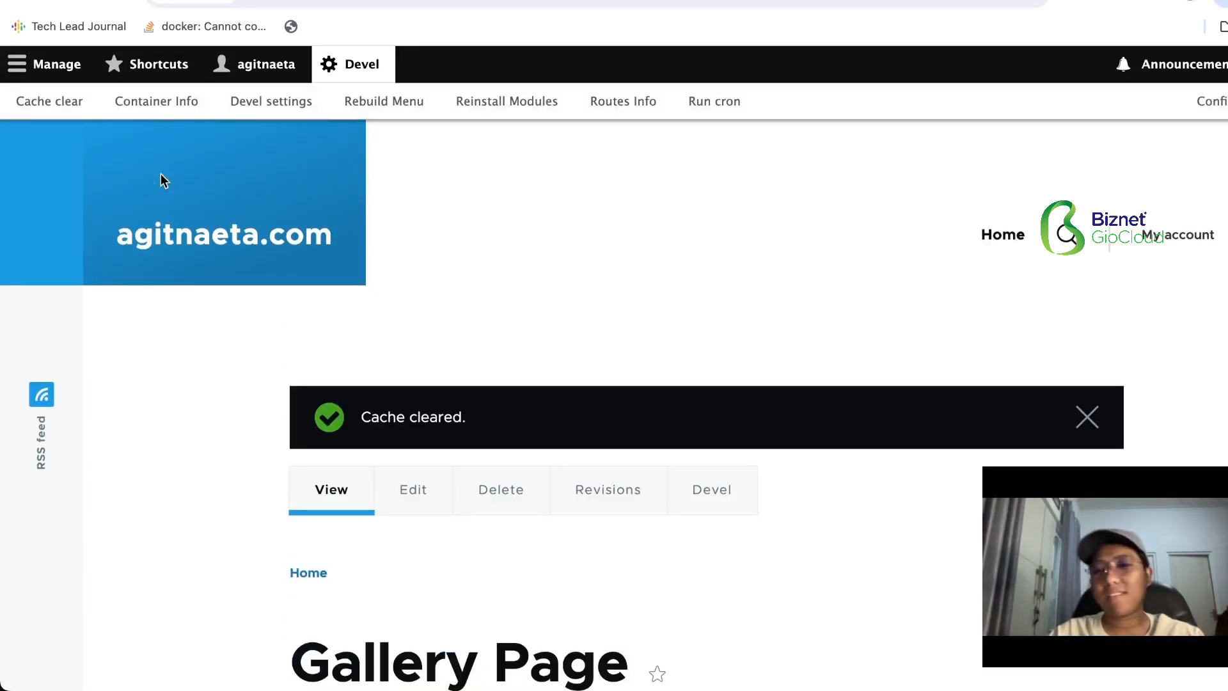
- Create a content type named "Berita" with the default settings and save it, continuing to its field management
{"action": "left_click", "coordinate": [56, 64]}
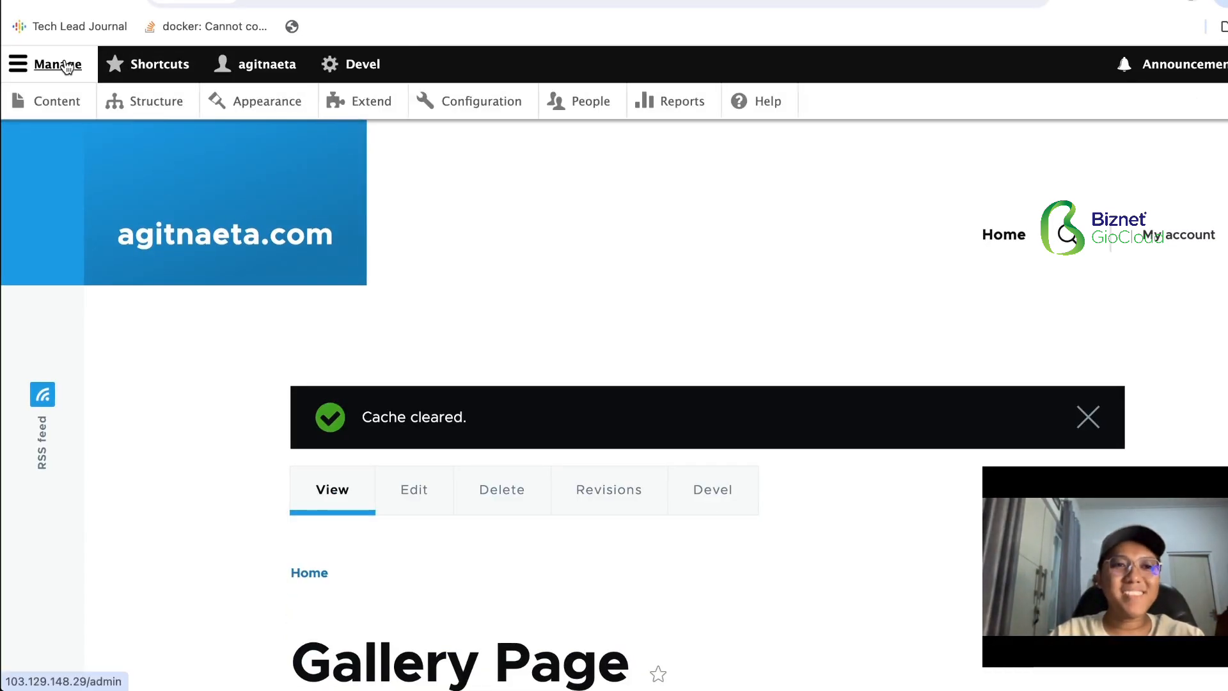
{"action": "left_click", "coordinate": [135, 119]}
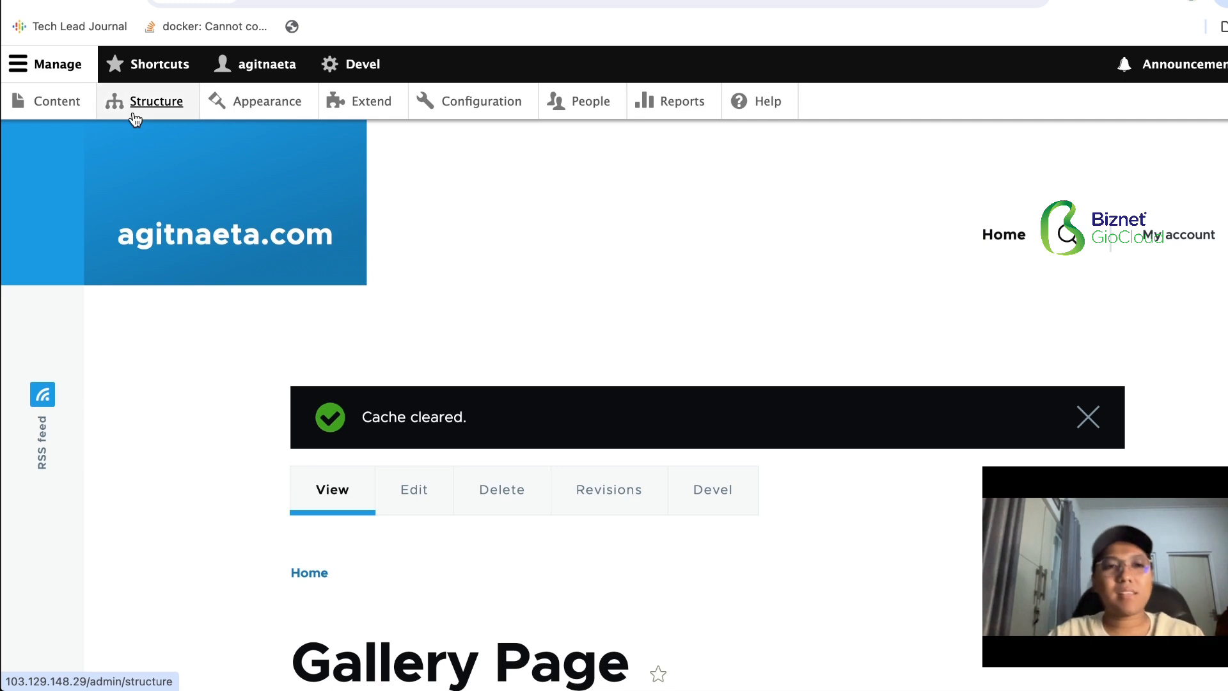
{"action": "scroll", "coordinate": [165, 275], "scroll_direction": "down", "scroll_amount": 3}
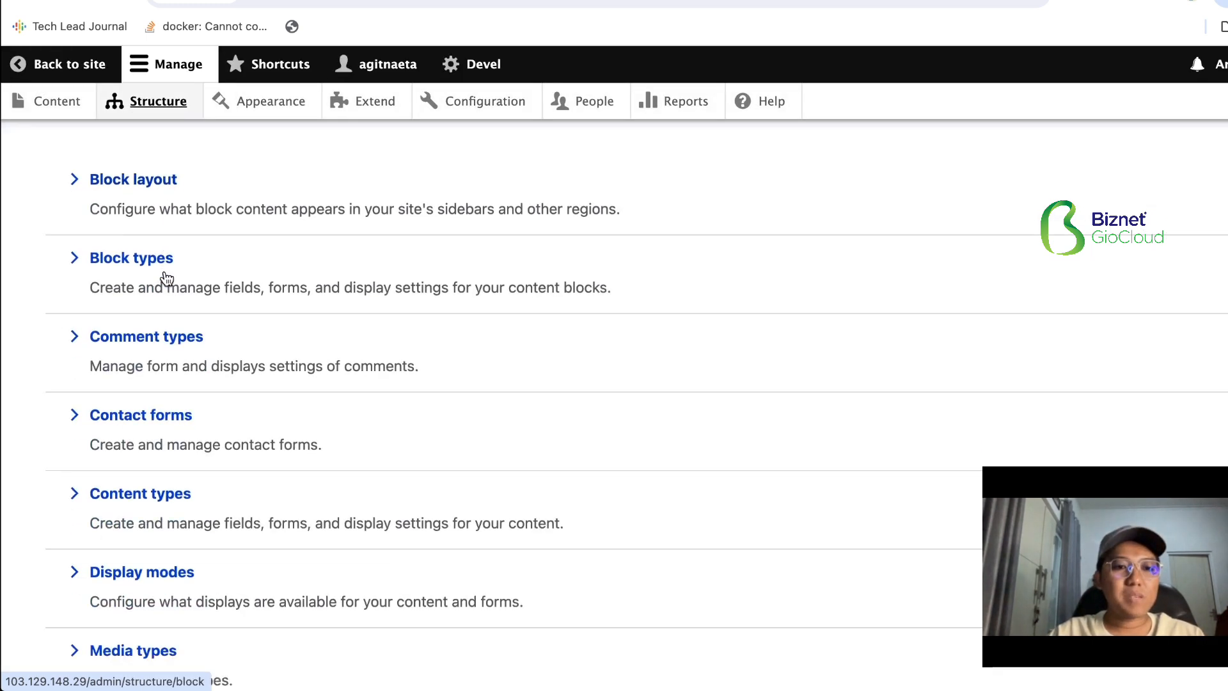
{"action": "left_click", "coordinate": [143, 460]}
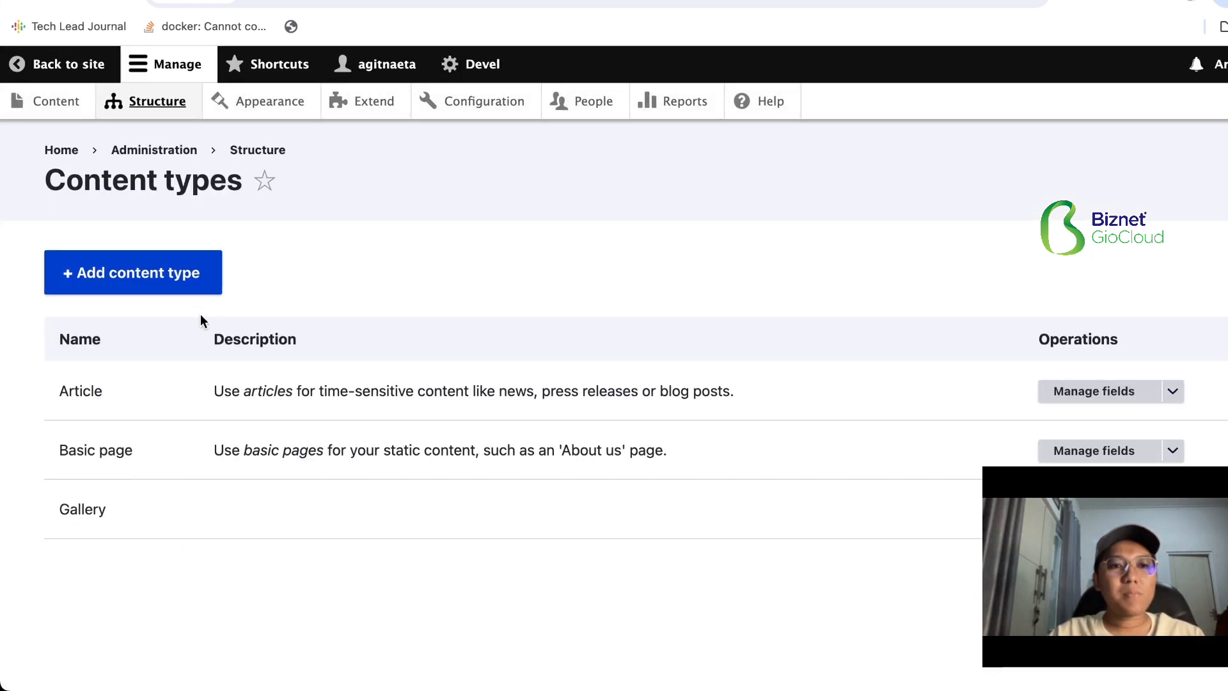
{"action": "left_click", "coordinate": [182, 296]}
{"action": "left_click", "coordinate": [192, 335]}
{"action": "type", "text": "B"}
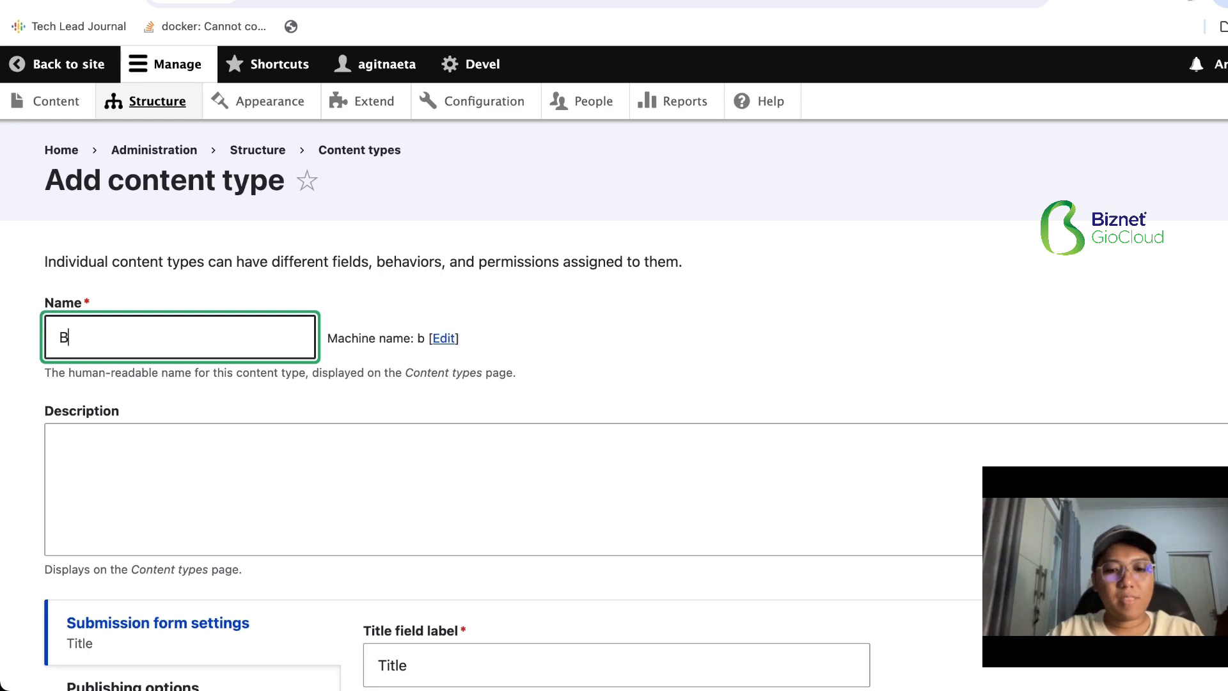
{"action": "type", "text": "erita"}
{"action": "scroll", "coordinate": [154, 409], "scroll_direction": "down", "scroll_amount": 10}
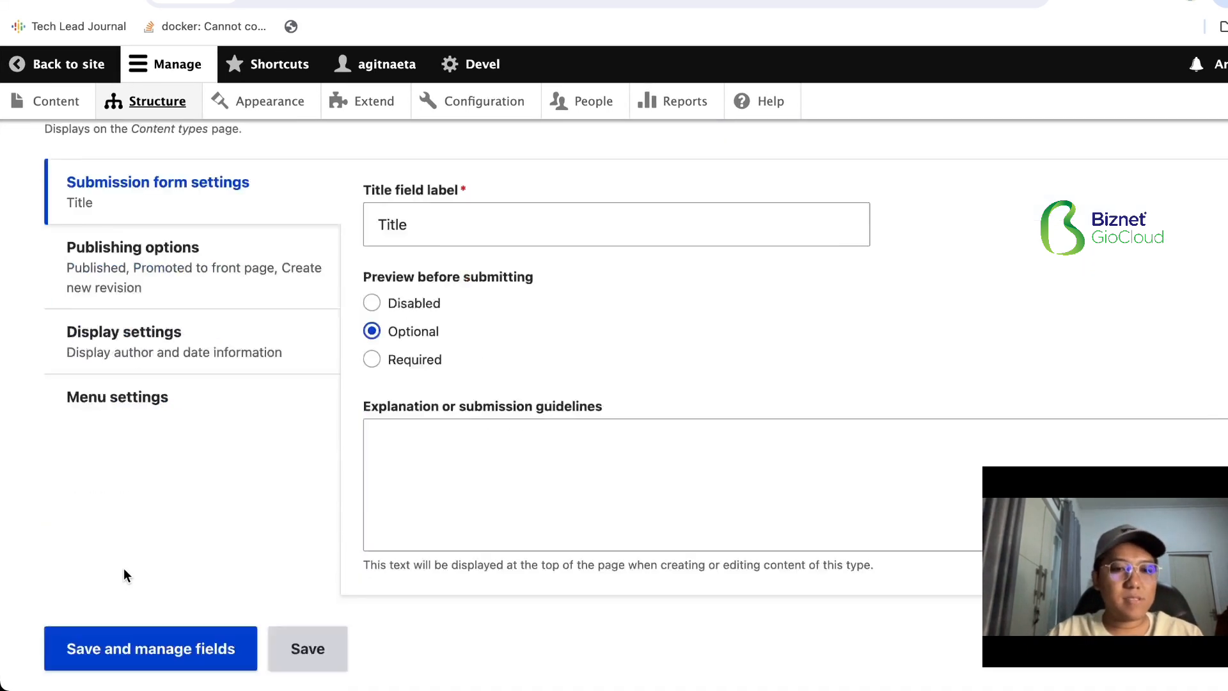
{"action": "left_click", "coordinate": [110, 584]}
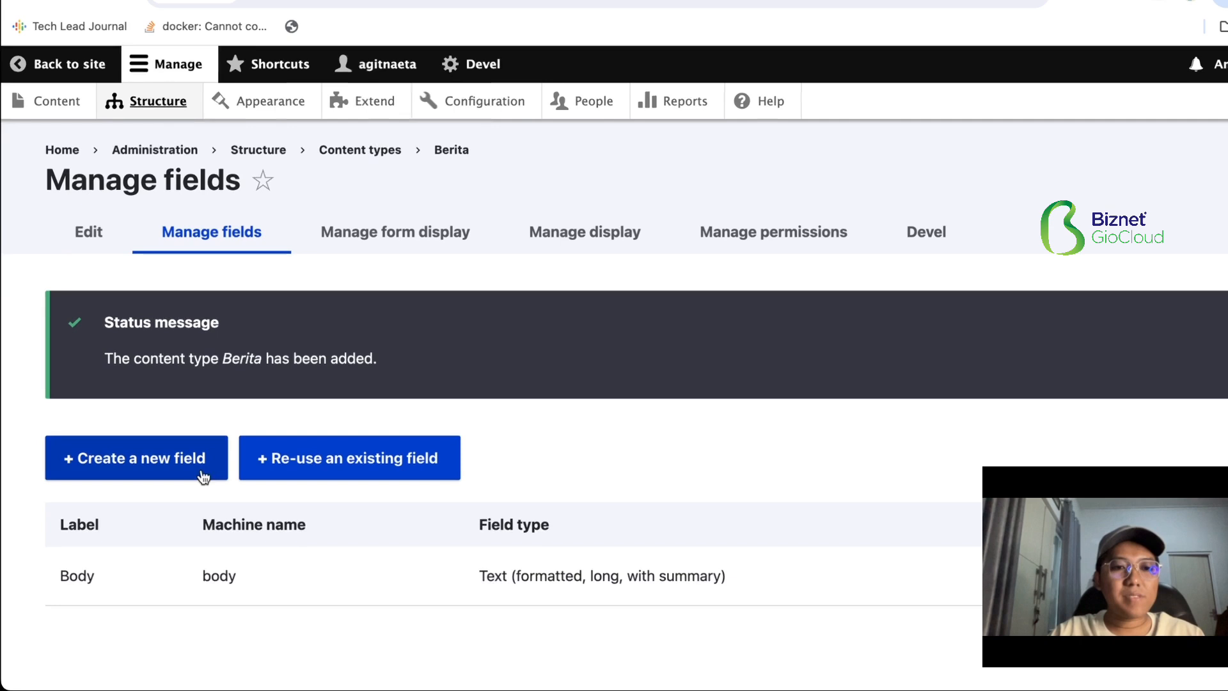
- Add a date and time field labelled "Tanggal" with the Date option to the Berita content type and save its settings
{"action": "left_click", "coordinate": [173, 478]}
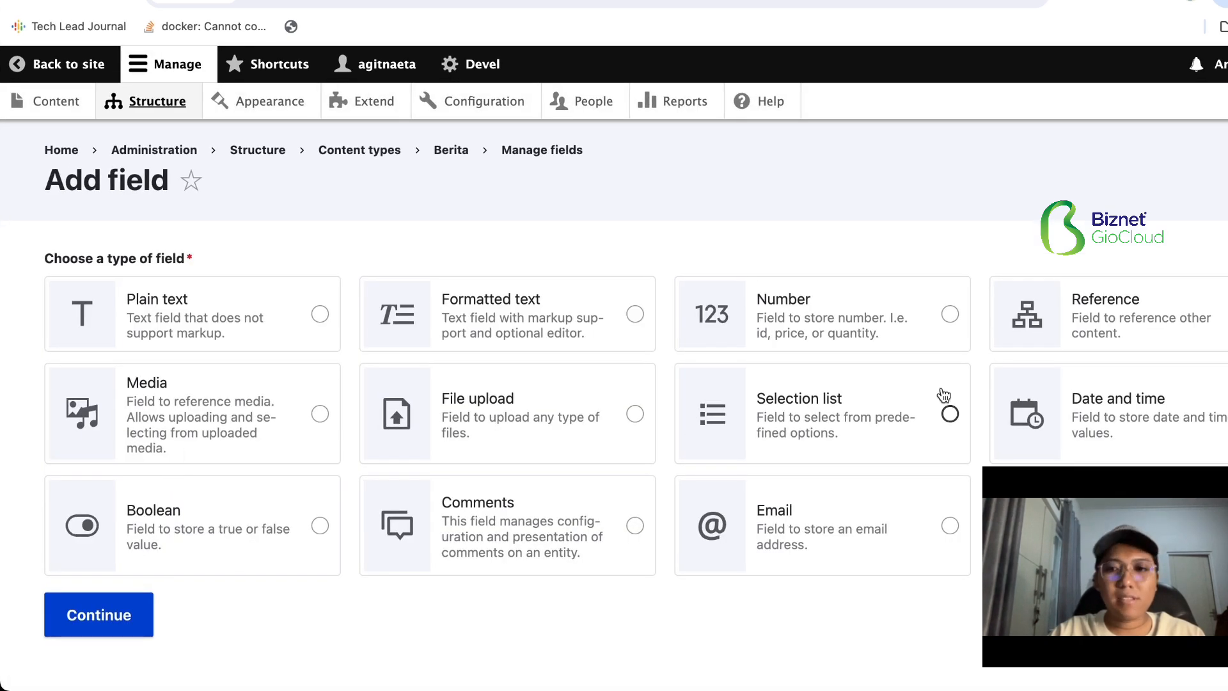
{"action": "left_click", "coordinate": [1090, 411]}
{"action": "left_click", "coordinate": [103, 612]}
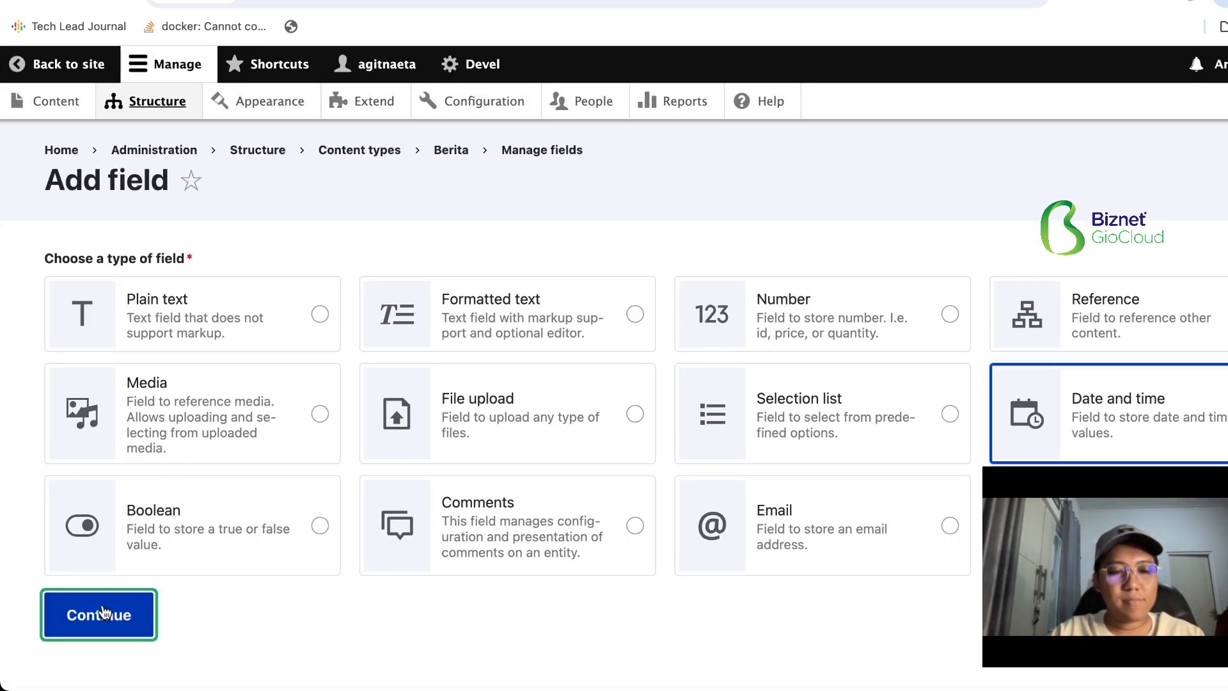
{"action": "left_click", "coordinate": [160, 287]}
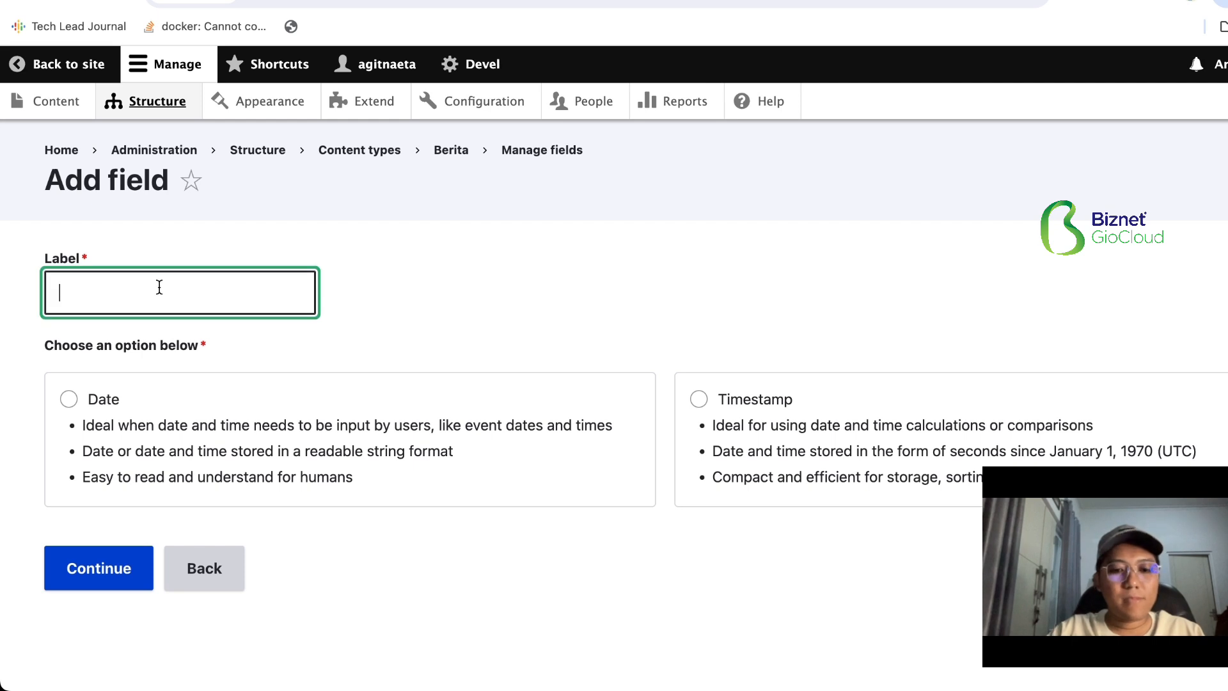
{"action": "type", "text": "a"}
{"action": "key", "text": "BackSpace"}
{"action": "type", "text": "Tanggal"}
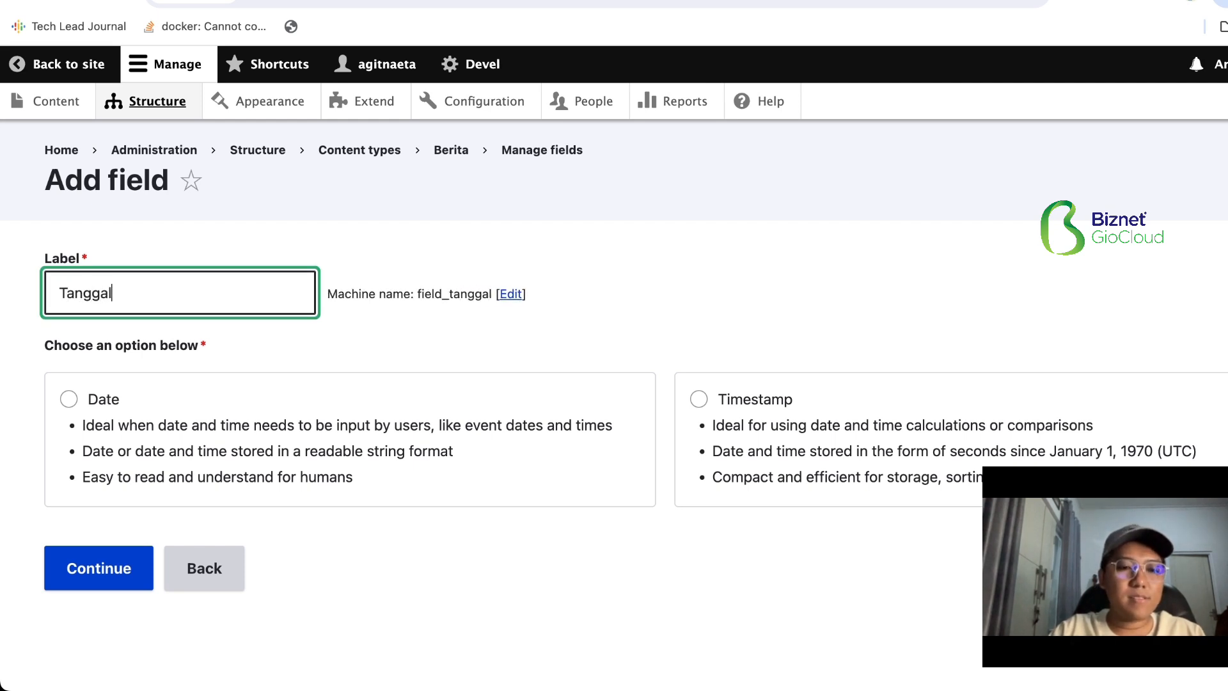
{"action": "left_click", "coordinate": [135, 404]}
{"action": "left_click", "coordinate": [78, 565]}
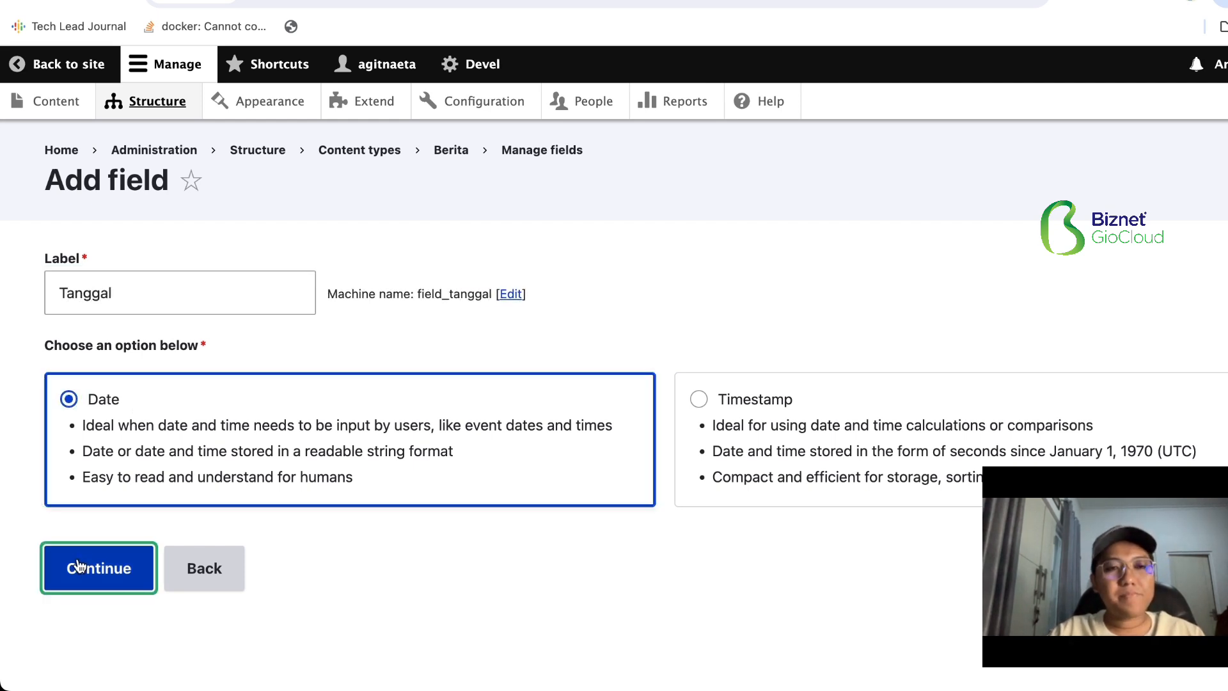
{"action": "scroll", "coordinate": [135, 515], "scroll_direction": "down", "scroll_amount": 7}
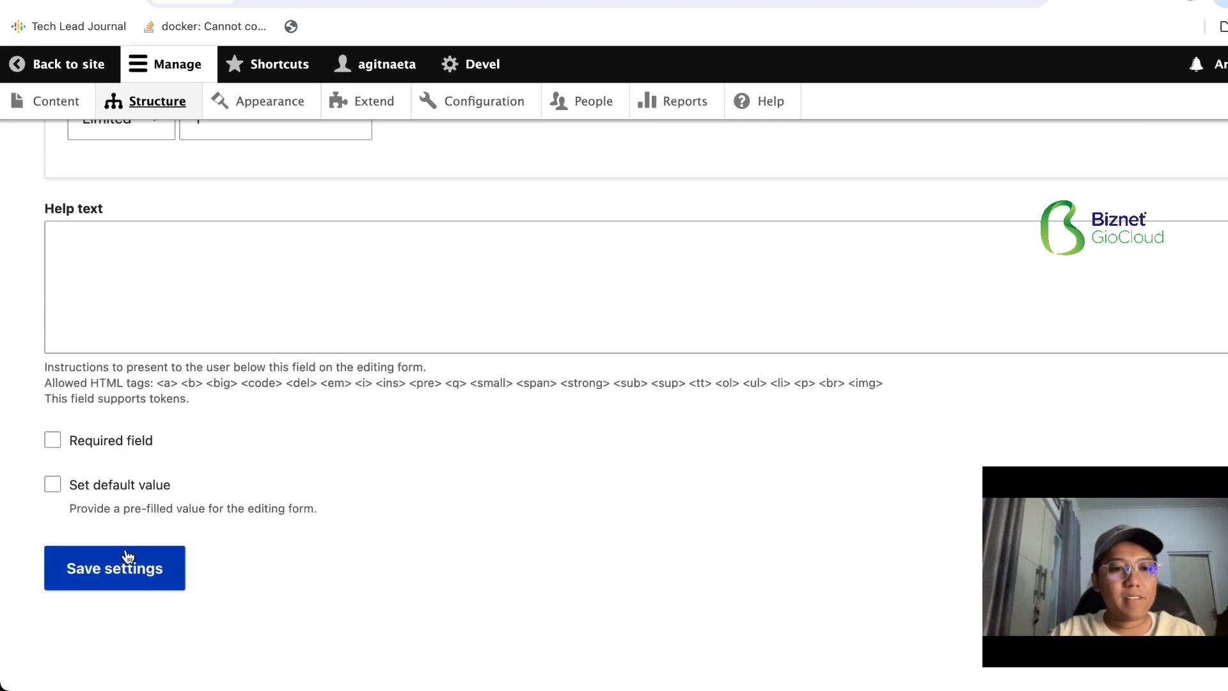
{"action": "left_click", "coordinate": [110, 580]}
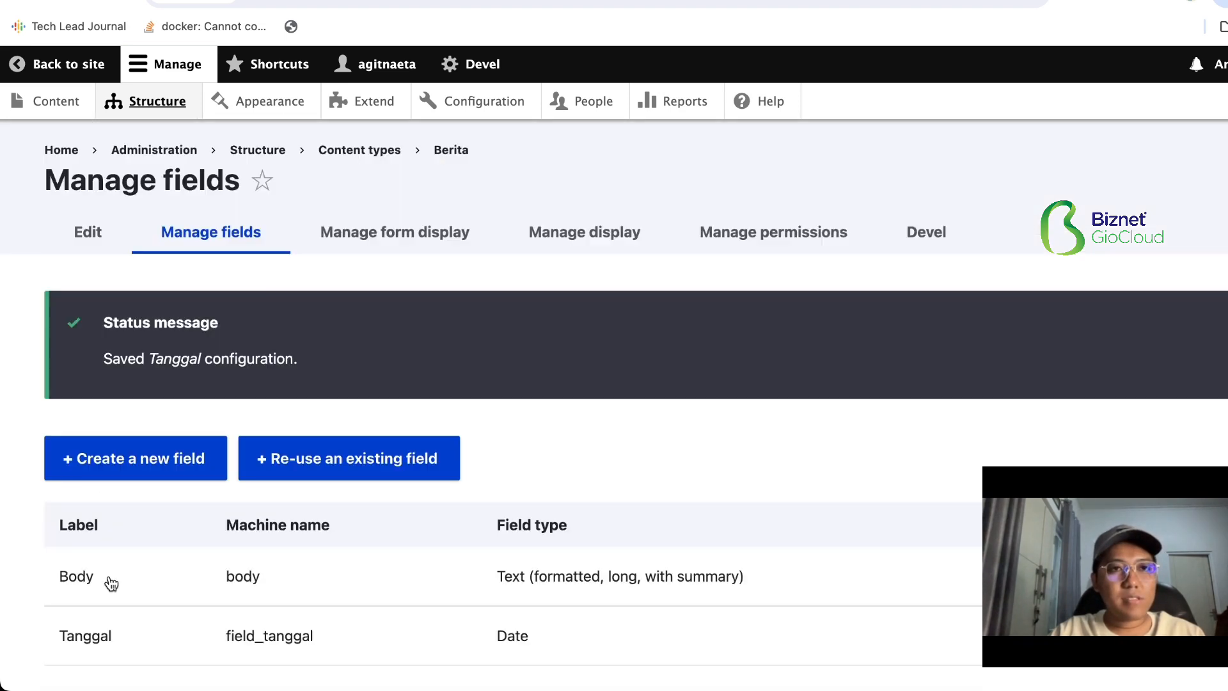
- Create a Media field labelled "Gambar" for the Berita content type and continue to its settings
{"action": "left_click", "coordinate": [175, 461]}
{"action": "left_click", "coordinate": [215, 414]}
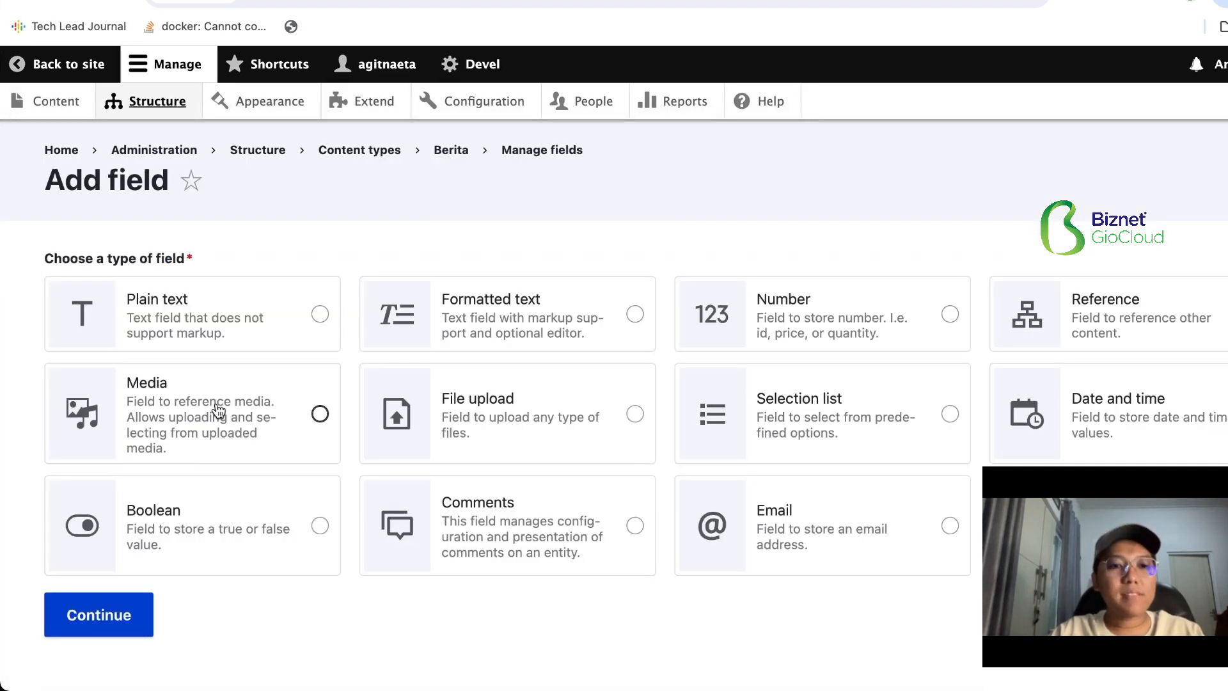
{"action": "scroll", "coordinate": [192, 428], "scroll_direction": "down", "scroll_amount": 1}
{"action": "left_click", "coordinate": [98, 579]}
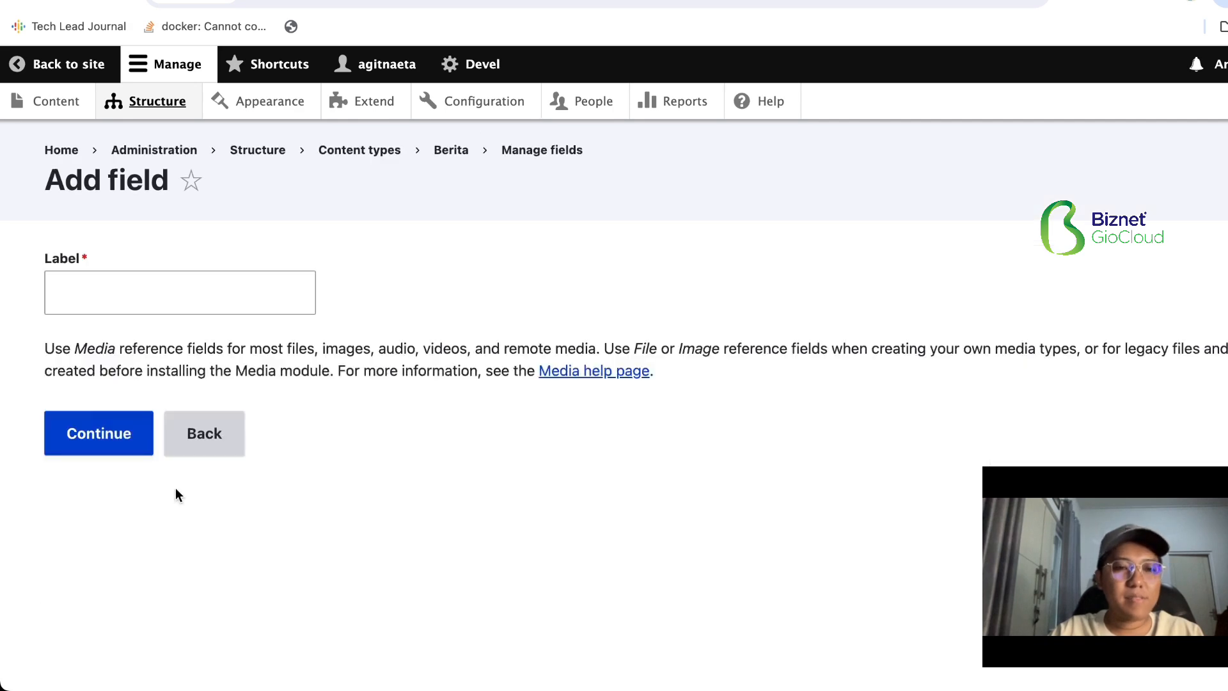
{"action": "left_click", "coordinate": [161, 296]}
{"action": "type", "text": "Gambar"}
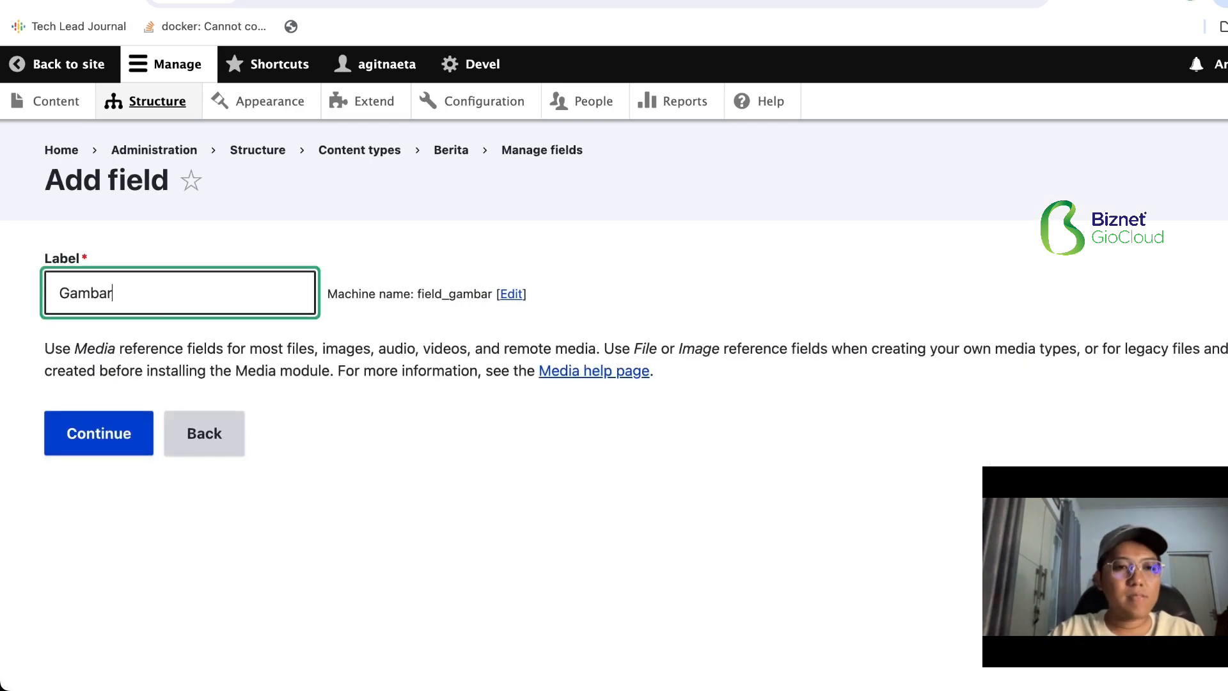
{"action": "left_click", "coordinate": [140, 430]}
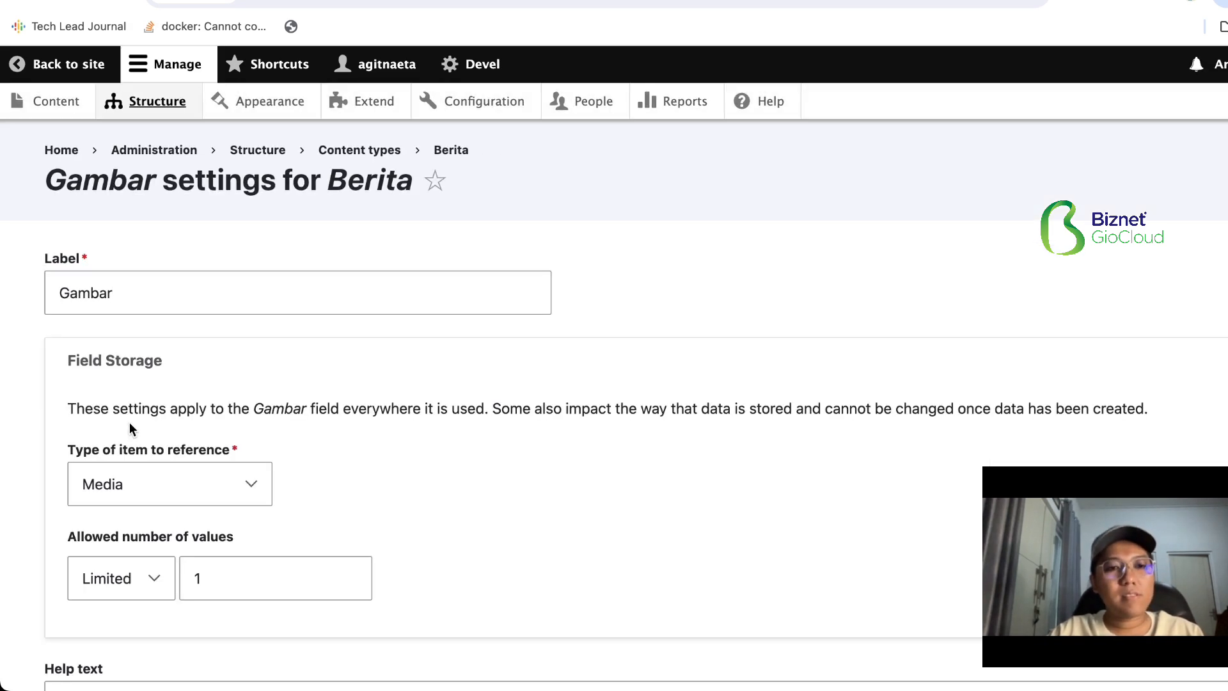
- Restrict the Gambar field to the Image media type and save its settings
{"action": "scroll", "coordinate": [129, 422], "scroll_direction": "down", "scroll_amount": 5}
{"action": "scroll", "coordinate": [129, 428], "scroll_direction": "down", "scroll_amount": 6}
{"action": "left_click", "coordinate": [104, 587]}
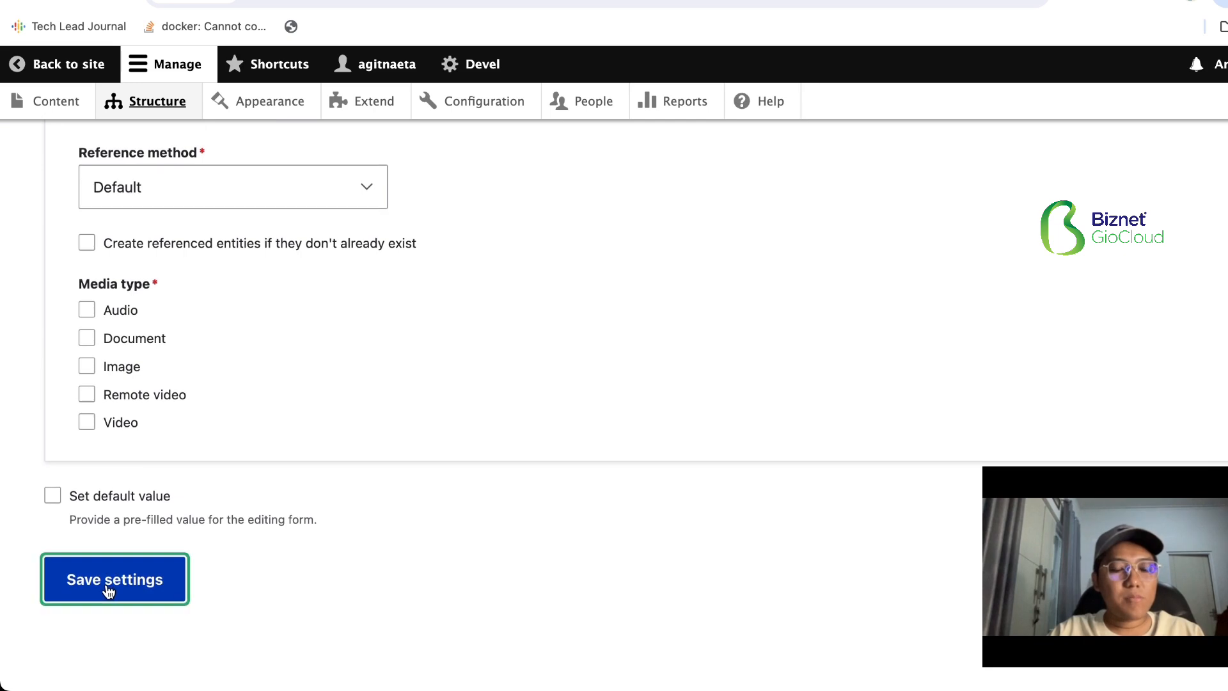
{"action": "scroll", "coordinate": [170, 477], "scroll_direction": "down", "scroll_amount": 12}
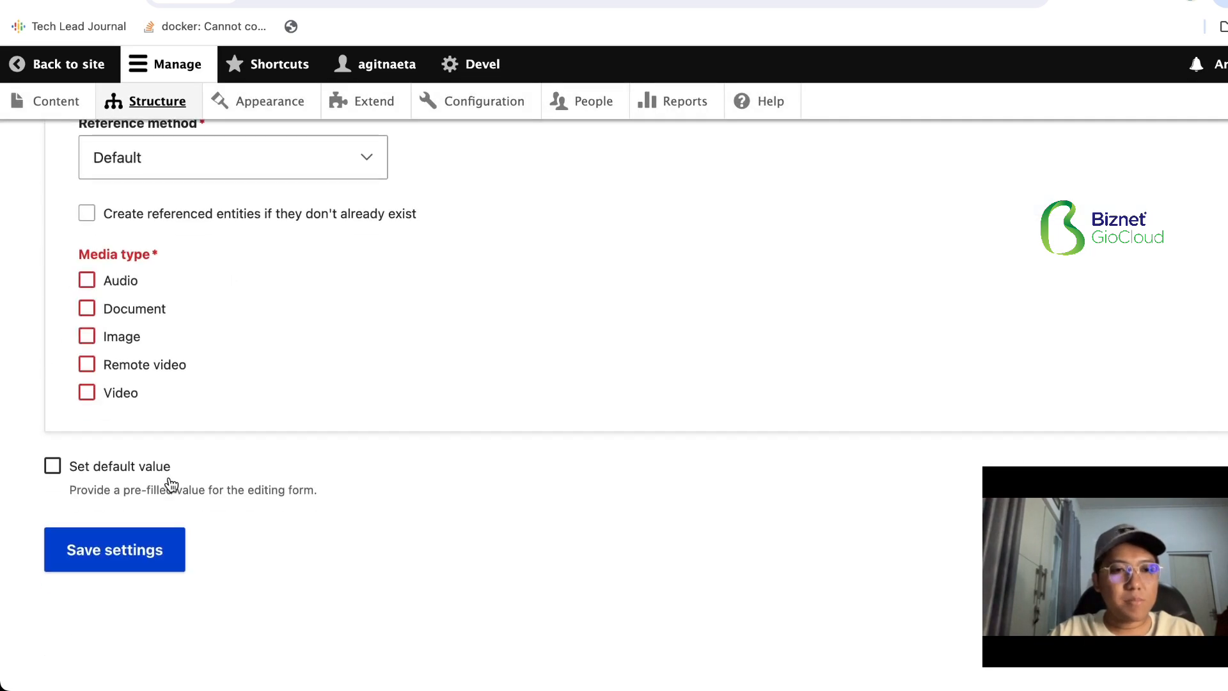
{"action": "scroll", "coordinate": [151, 320], "scroll_direction": "up", "scroll_amount": 1}
{"action": "left_click", "coordinate": [114, 374]}
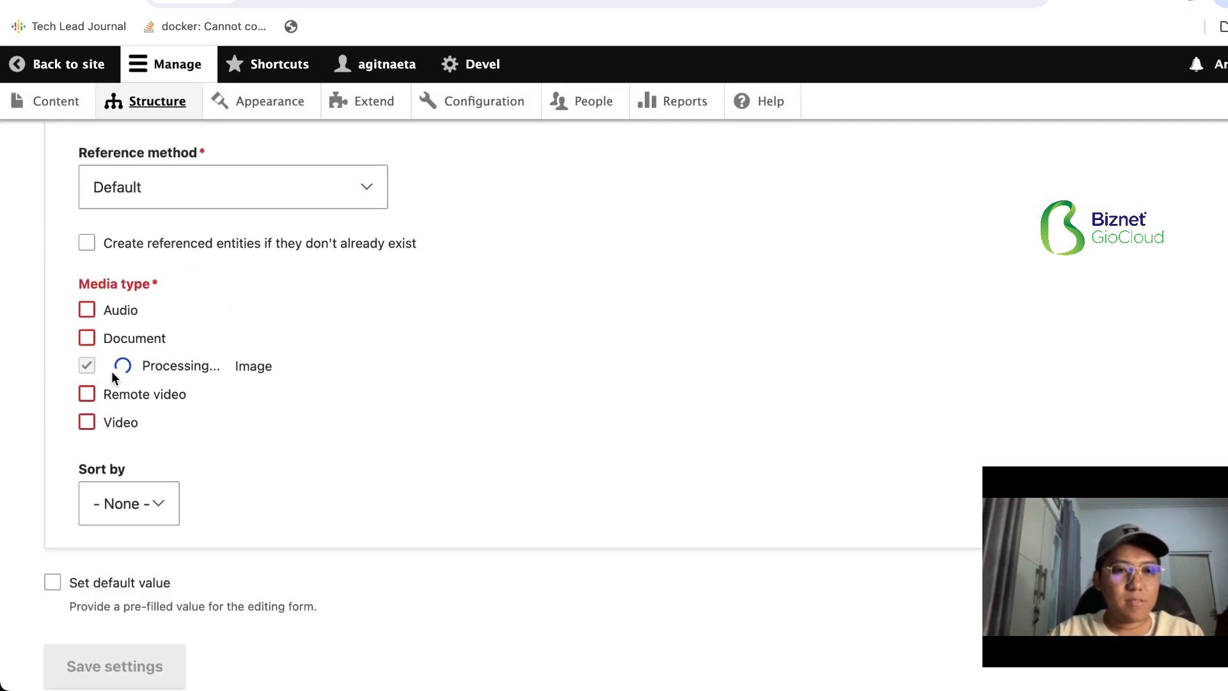
{"action": "scroll", "coordinate": [162, 439], "scroll_direction": "down", "scroll_amount": 2}
{"action": "left_click", "coordinate": [135, 580]}
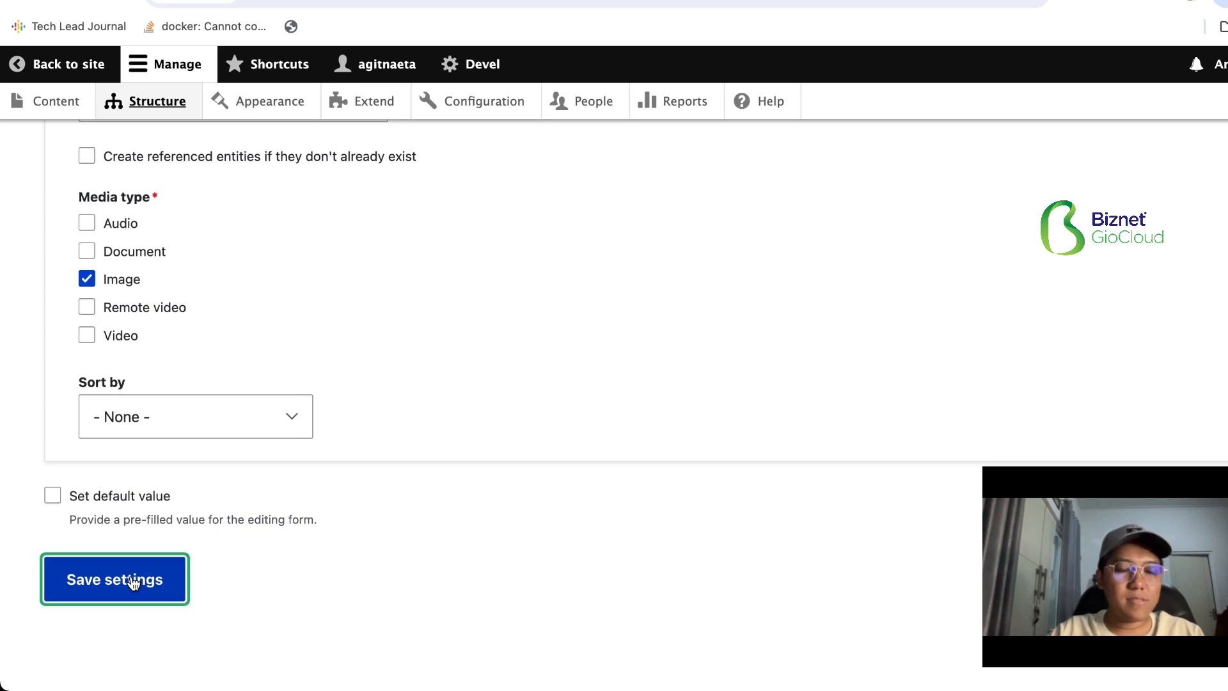
- Add a Link field labelled "CTA" to the Berita content type and save it with the default link settings
{"action": "scroll", "coordinate": [151, 539], "scroll_direction": "down", "scroll_amount": 3}
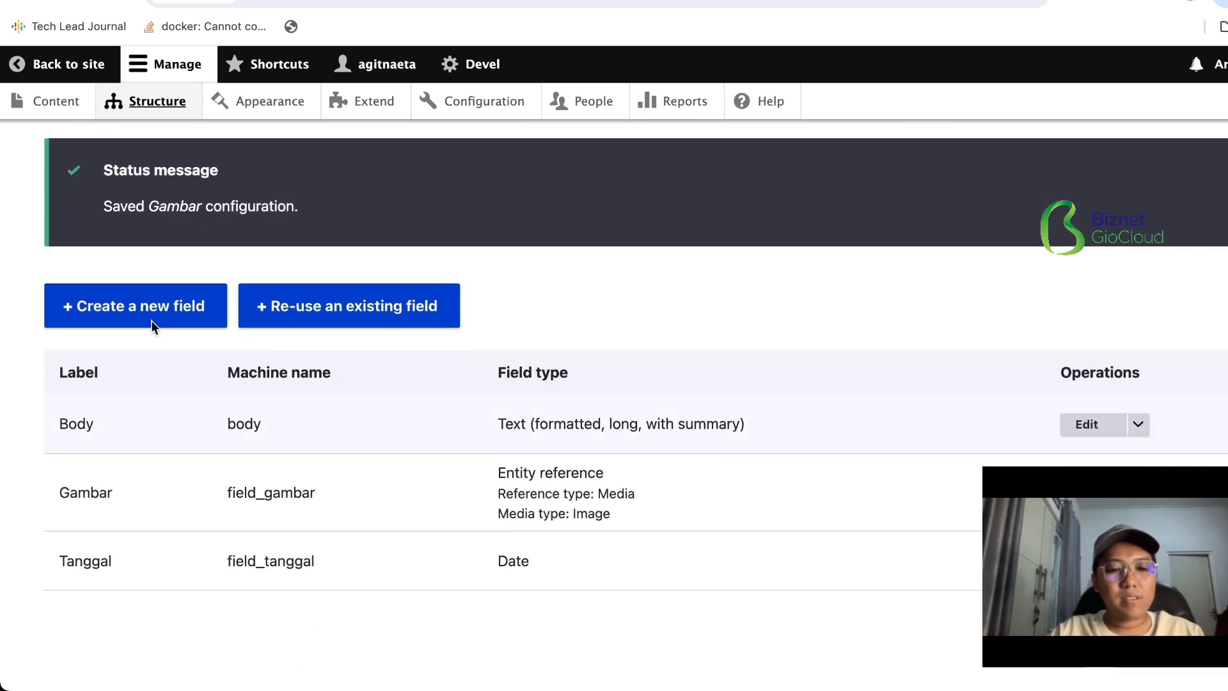
{"action": "left_click", "coordinate": [154, 306]}
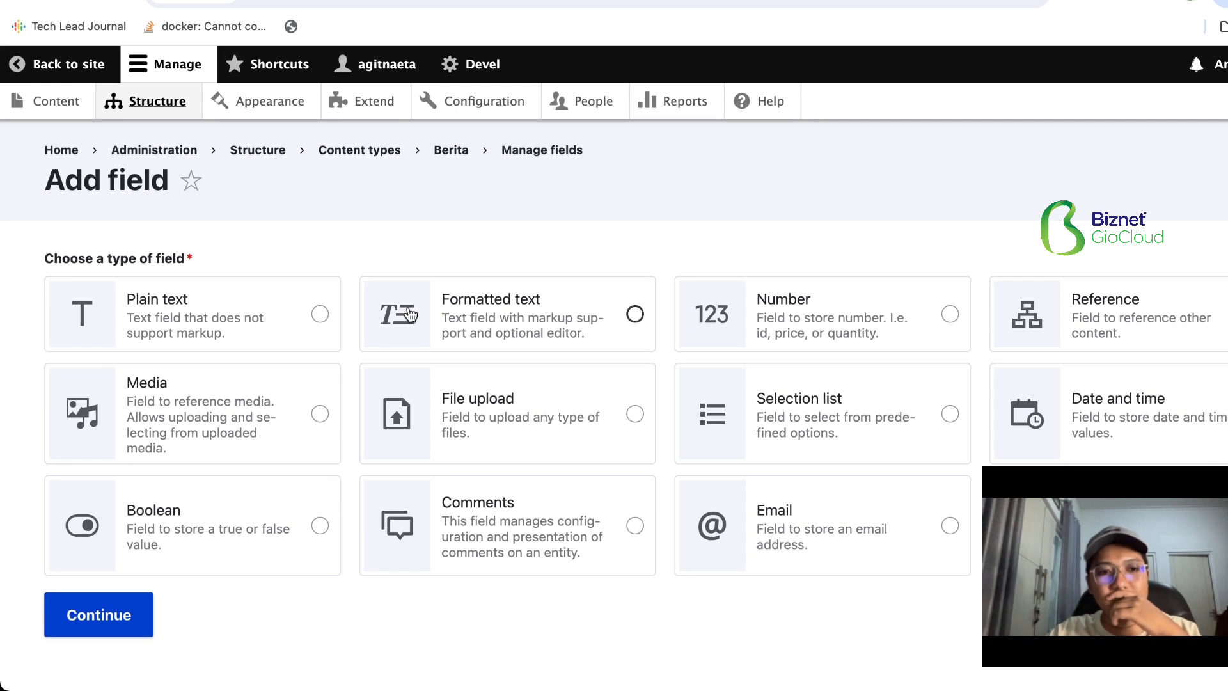
{"action": "left_click", "coordinate": [608, 533]}
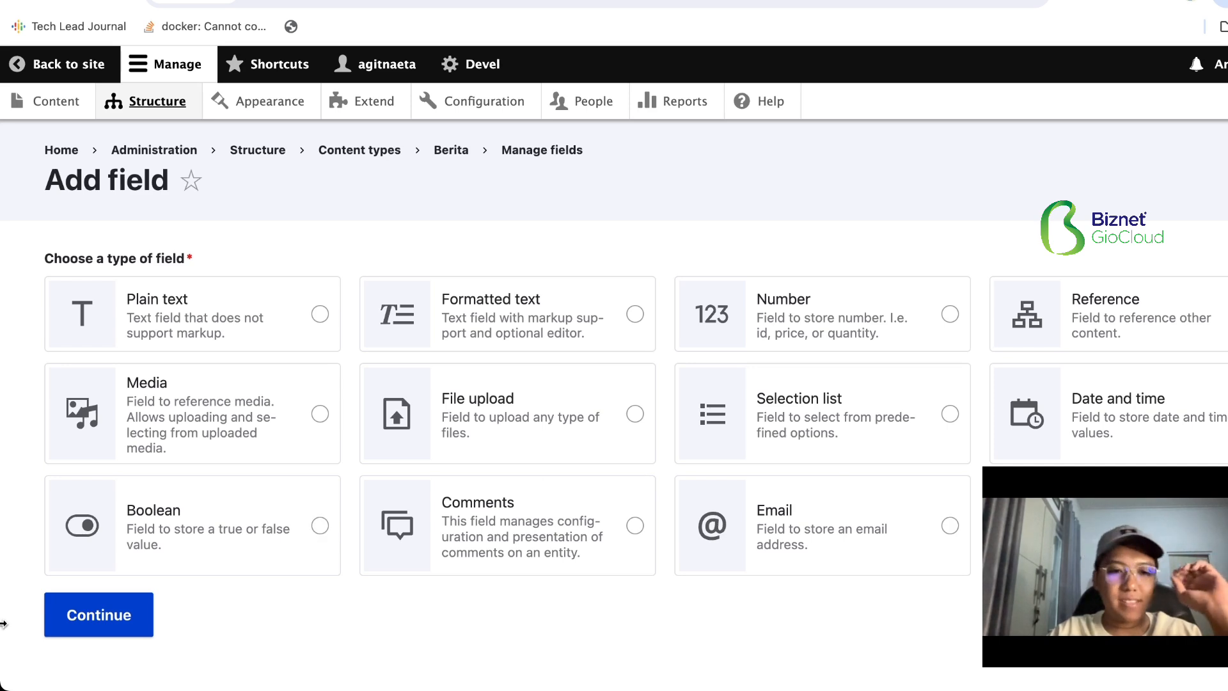
{"action": "left_click", "coordinate": [73, 627]}
{"action": "left_click", "coordinate": [113, 283]}
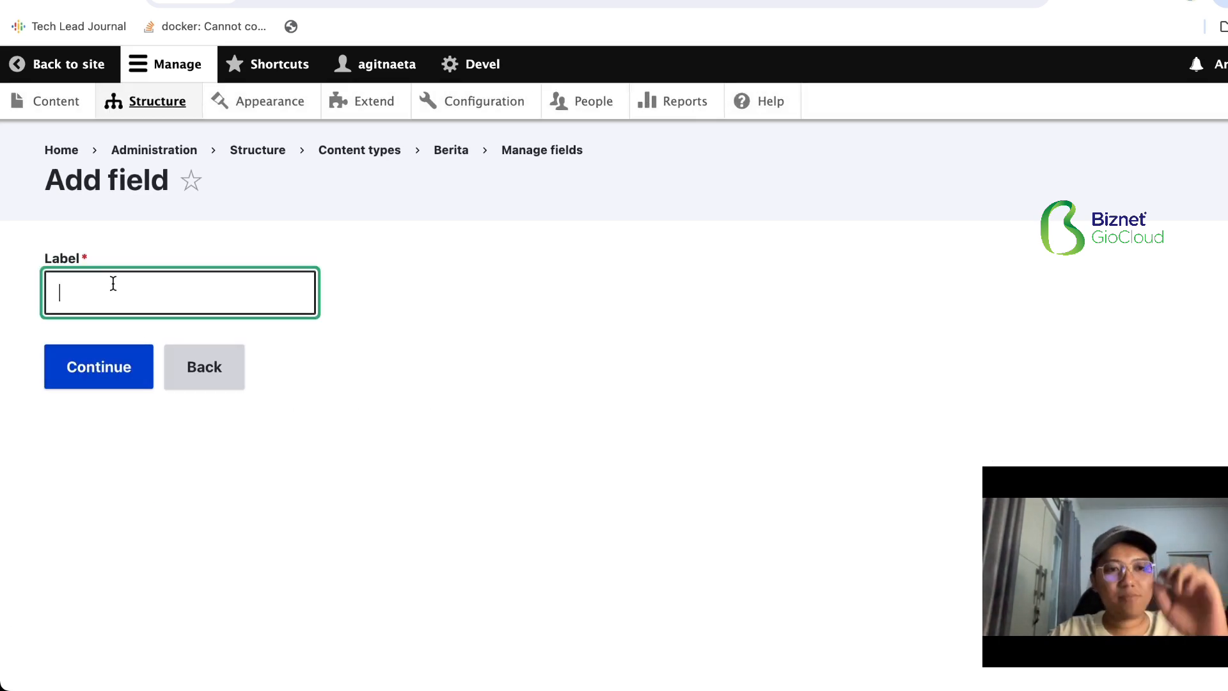
{"action": "type", "text": "CTA"}
{"action": "left_click", "coordinate": [123, 385]}
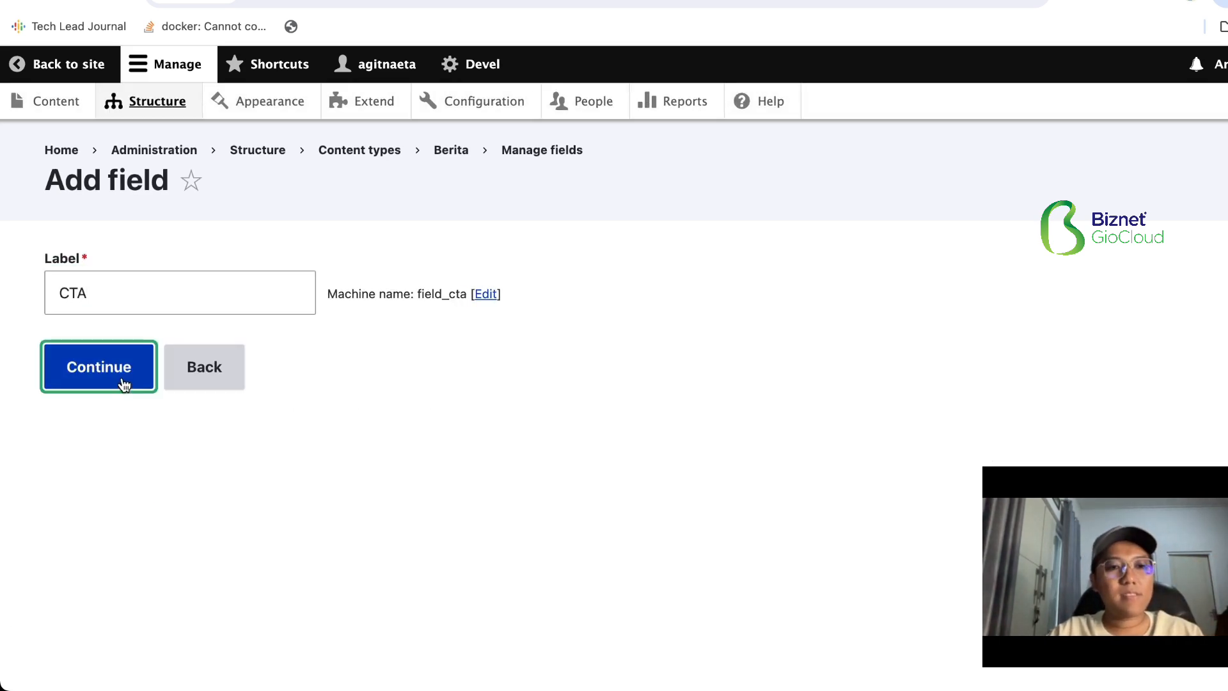
{"action": "scroll", "coordinate": [160, 391], "scroll_direction": "down", "scroll_amount": 10}
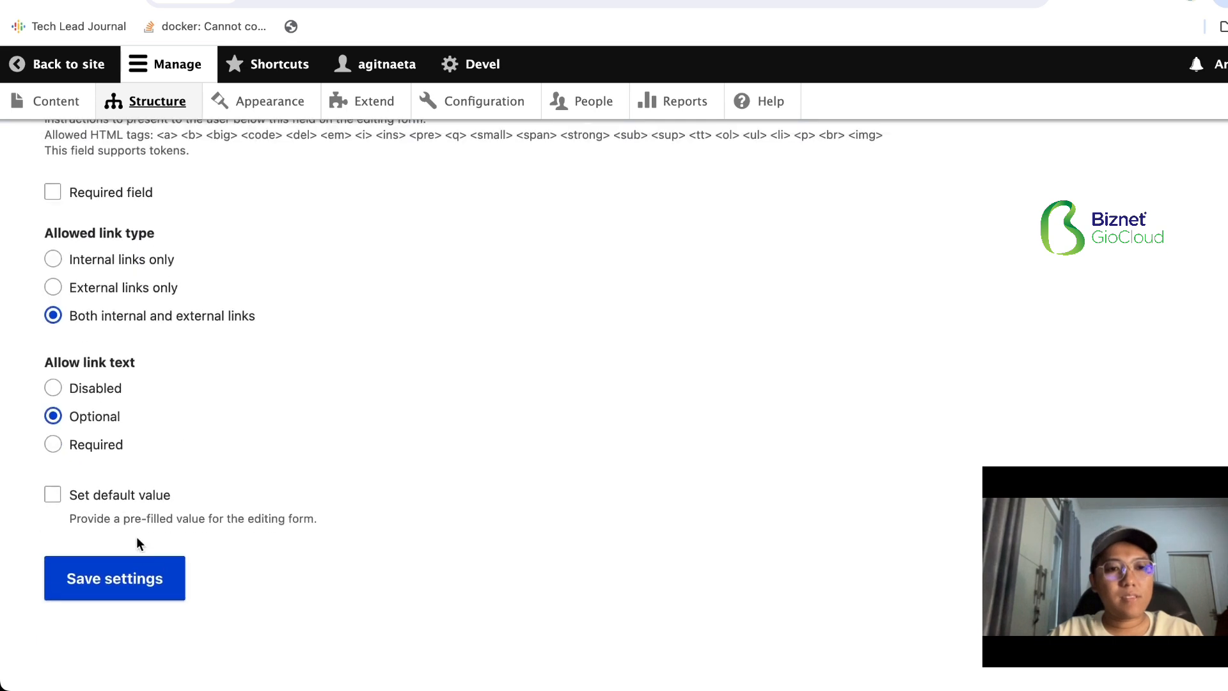
{"action": "left_click", "coordinate": [131, 579]}
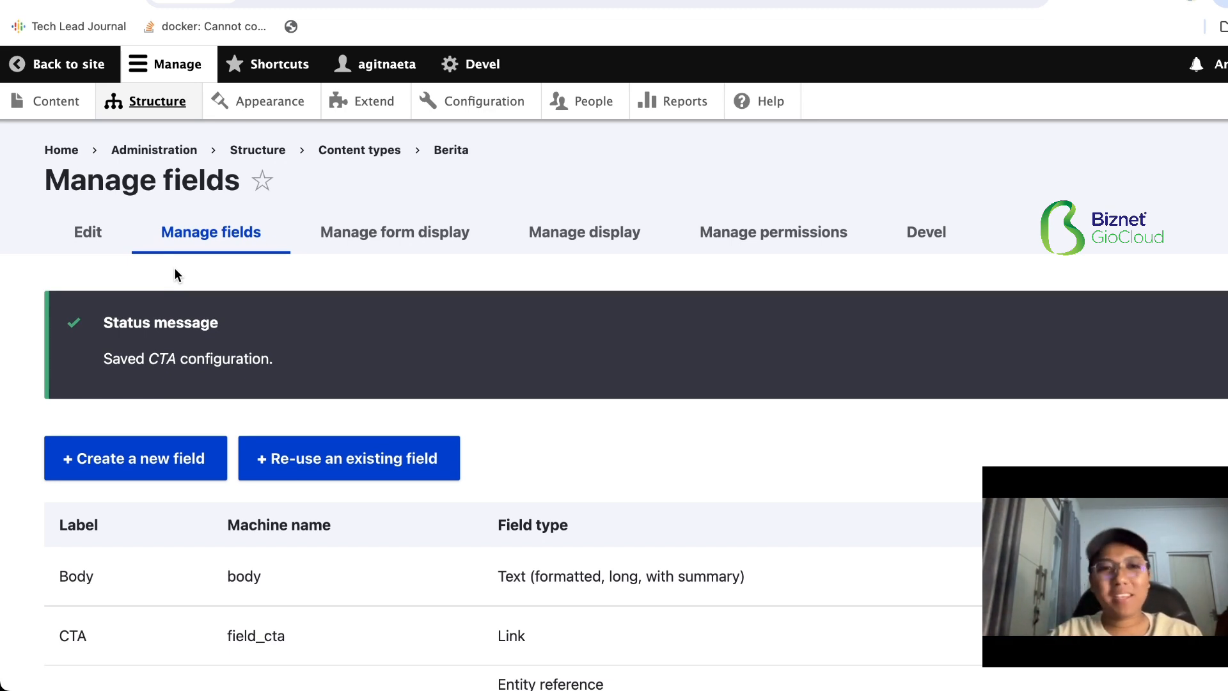
- Start a new Berita content item and title it "Berita Dua"
{"action": "left_click", "coordinate": [37, 102]}
{"action": "scroll", "coordinate": [255, 250], "scroll_direction": "down", "scroll_amount": 1}
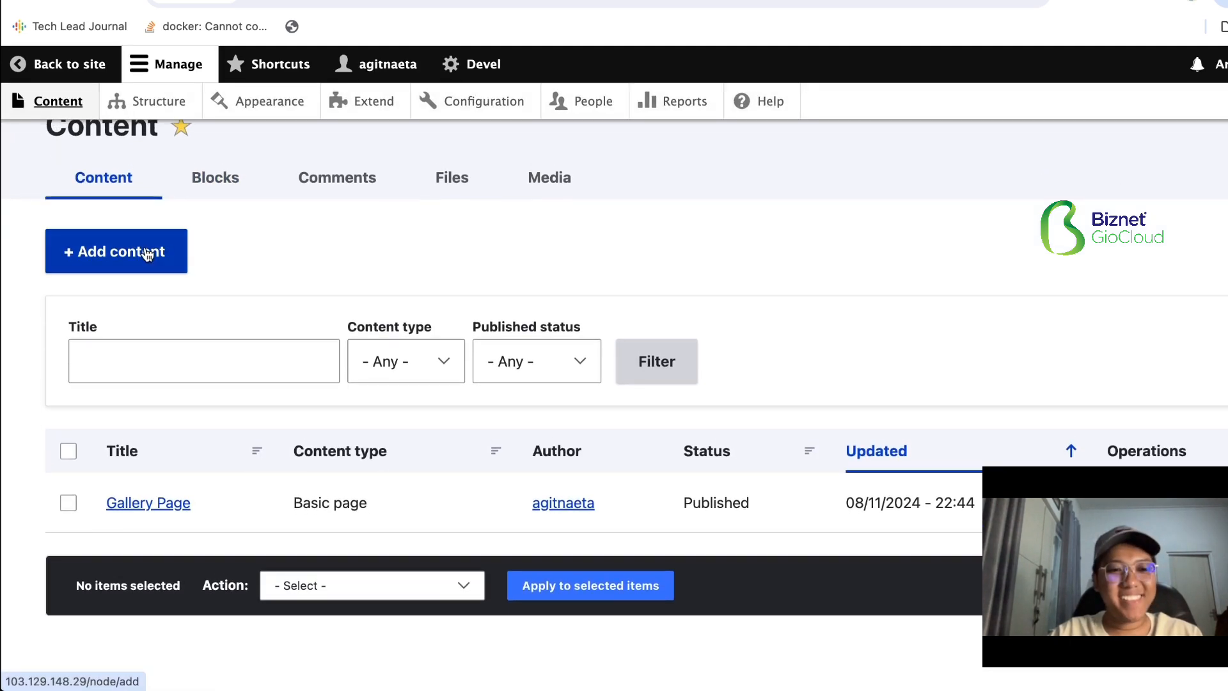
{"action": "left_click", "coordinate": [151, 250]}
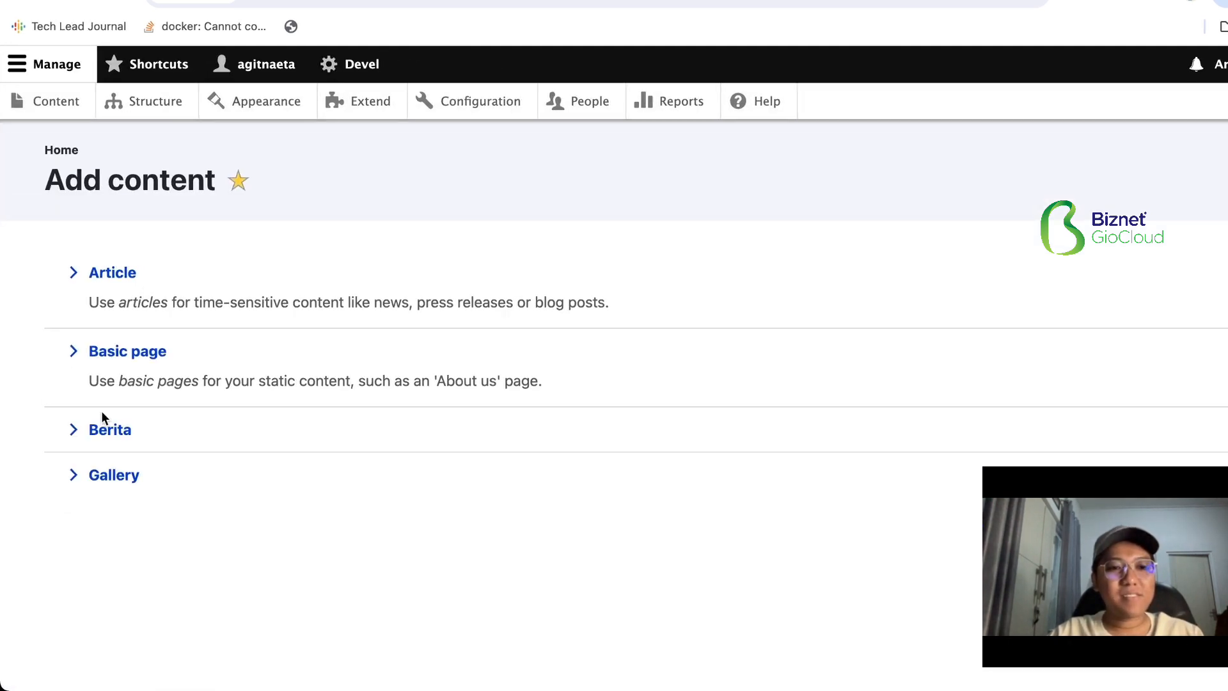
{"action": "left_click", "coordinate": [103, 429]}
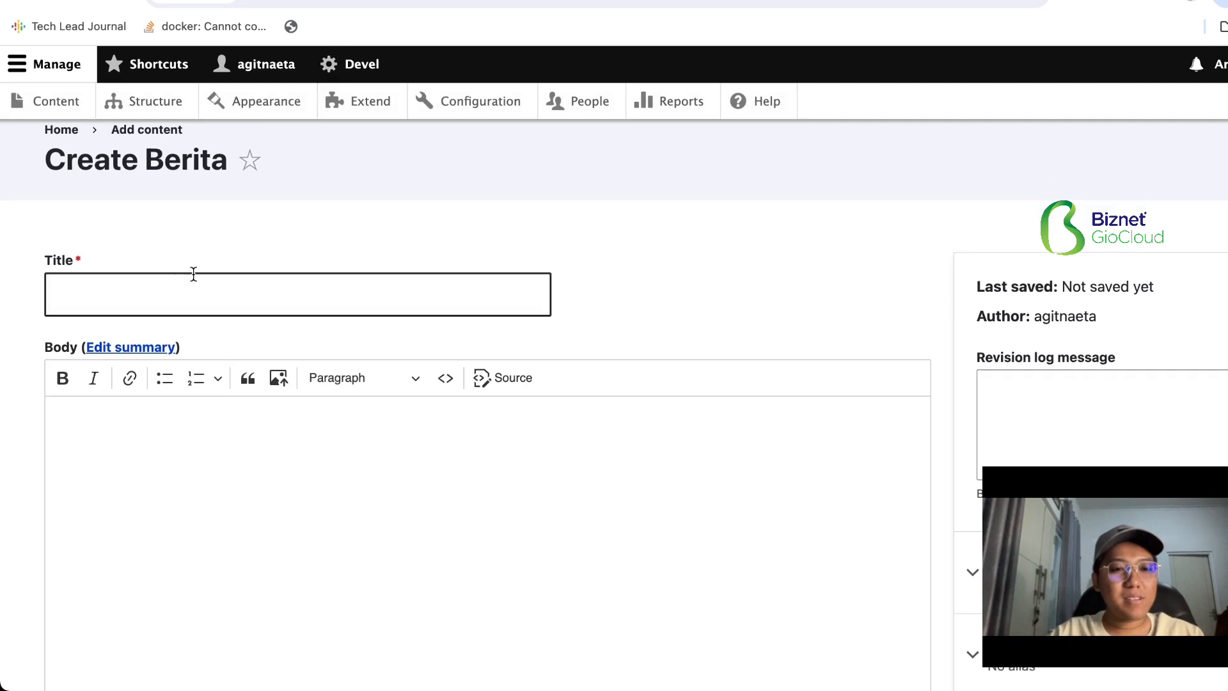
{"action": "left_click", "coordinate": [177, 291]}
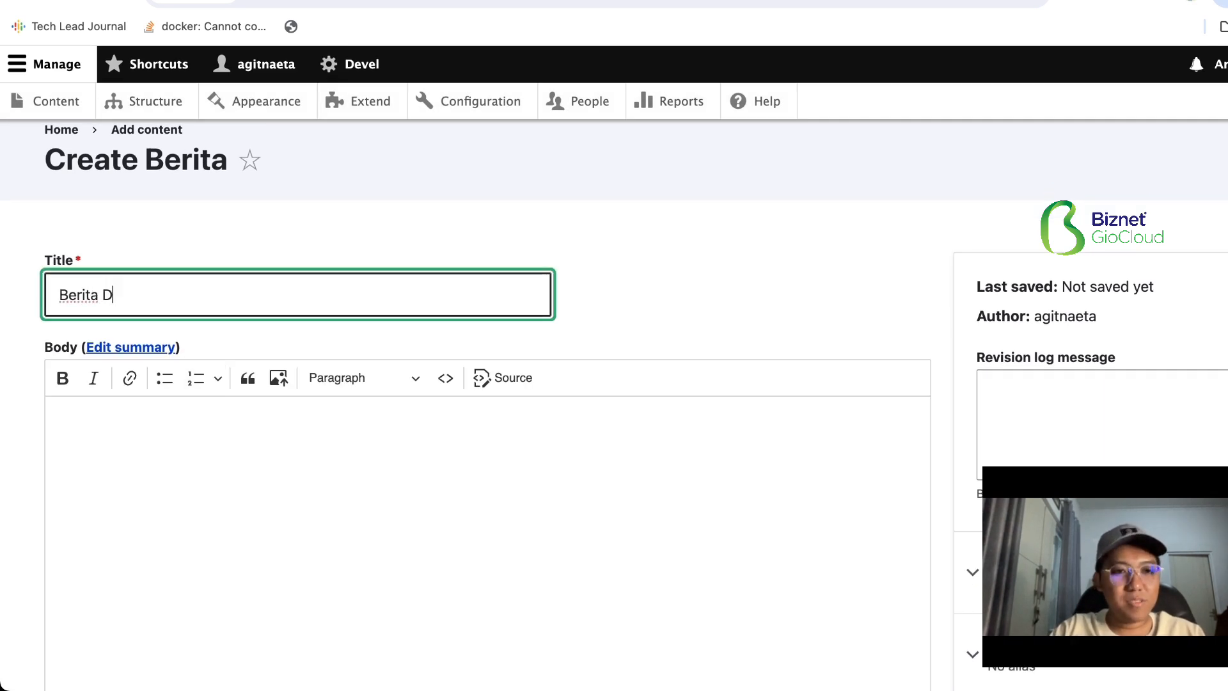
{"action": "type", "text": "Berita Dua"}
- Insert the picture image-453.jpg into the body of the Berita Dua item
{"action": "scroll", "coordinate": [339, 269], "scroll_direction": "down", "scroll_amount": 3}
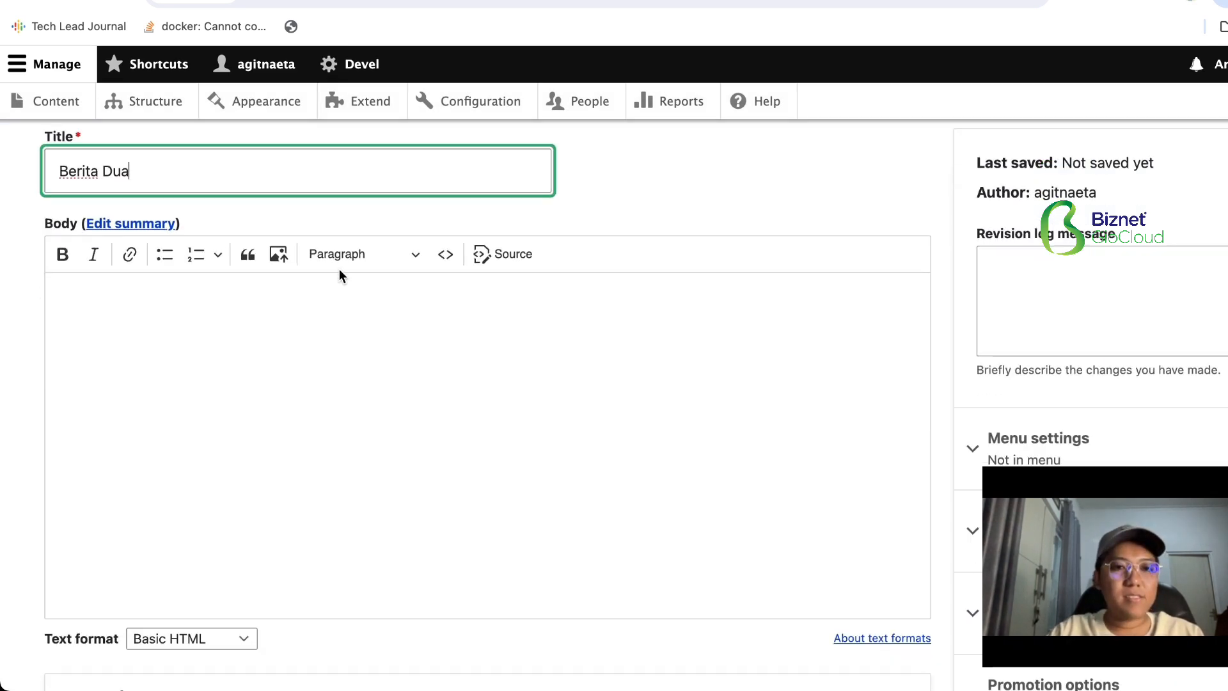
{"action": "left_click", "coordinate": [339, 275]}
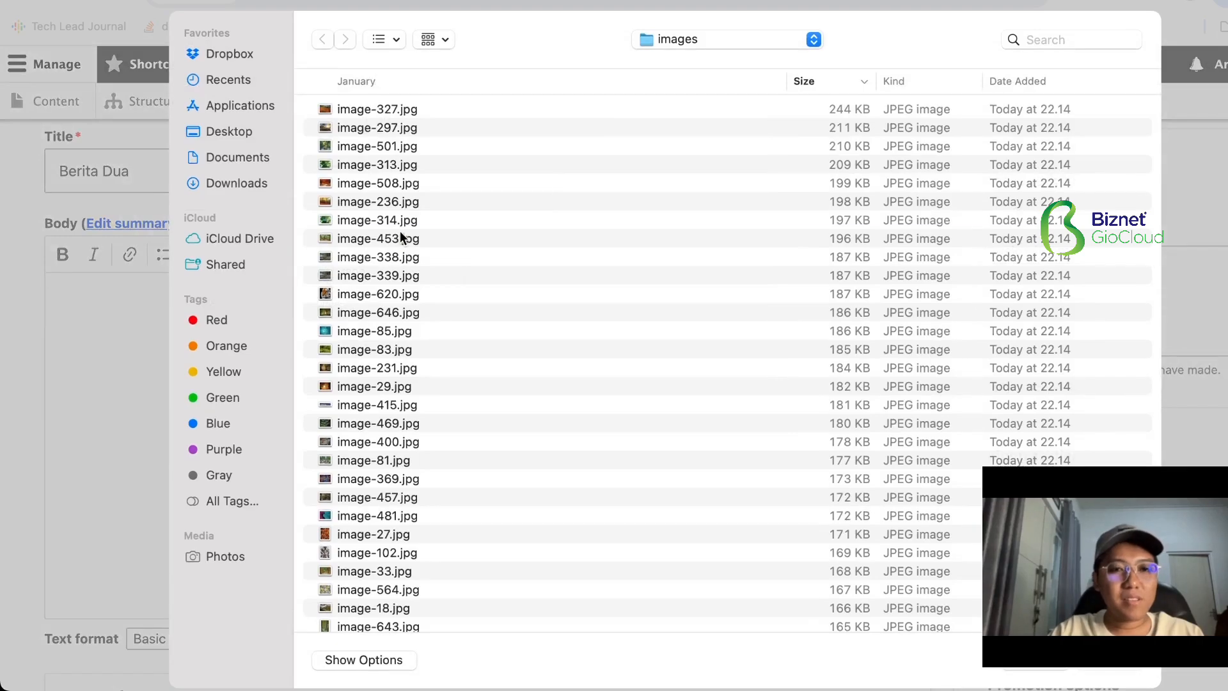
{"action": "double_click", "coordinate": [403, 239]}
- Set the Tanggal field to the date 02/08/2024 and the time 22.51.12
{"action": "scroll", "coordinate": [225, 418], "scroll_direction": "down", "scroll_amount": 8}
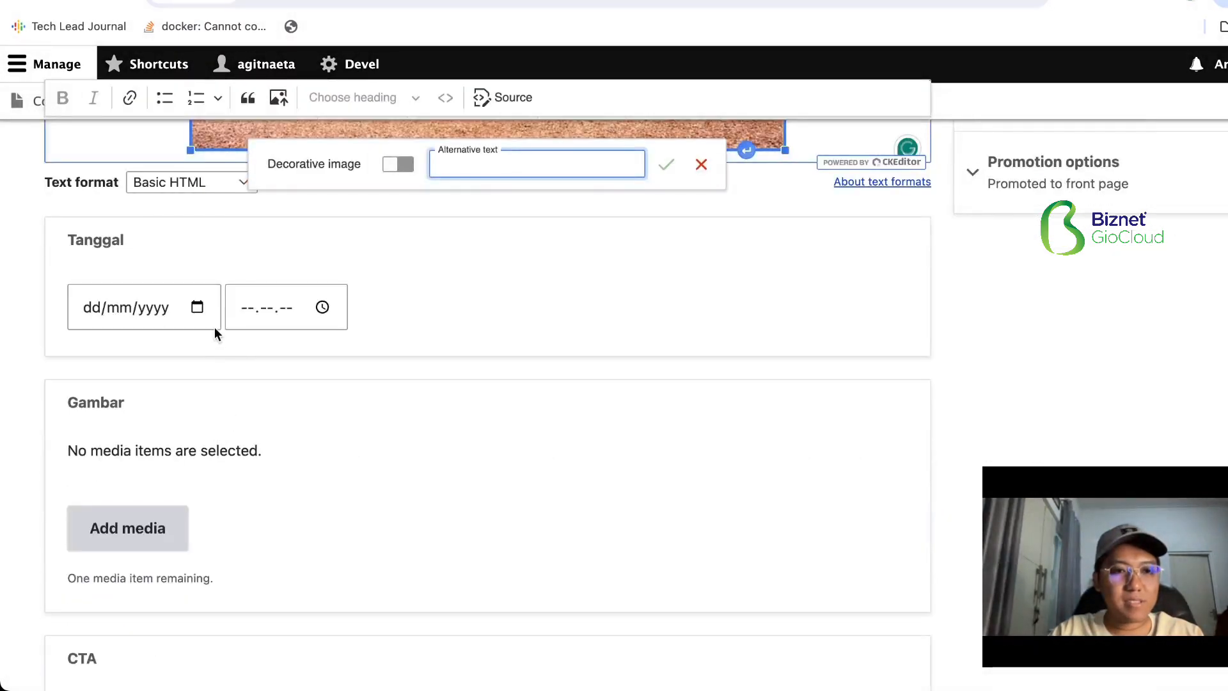
{"action": "left_click", "coordinate": [202, 309]}
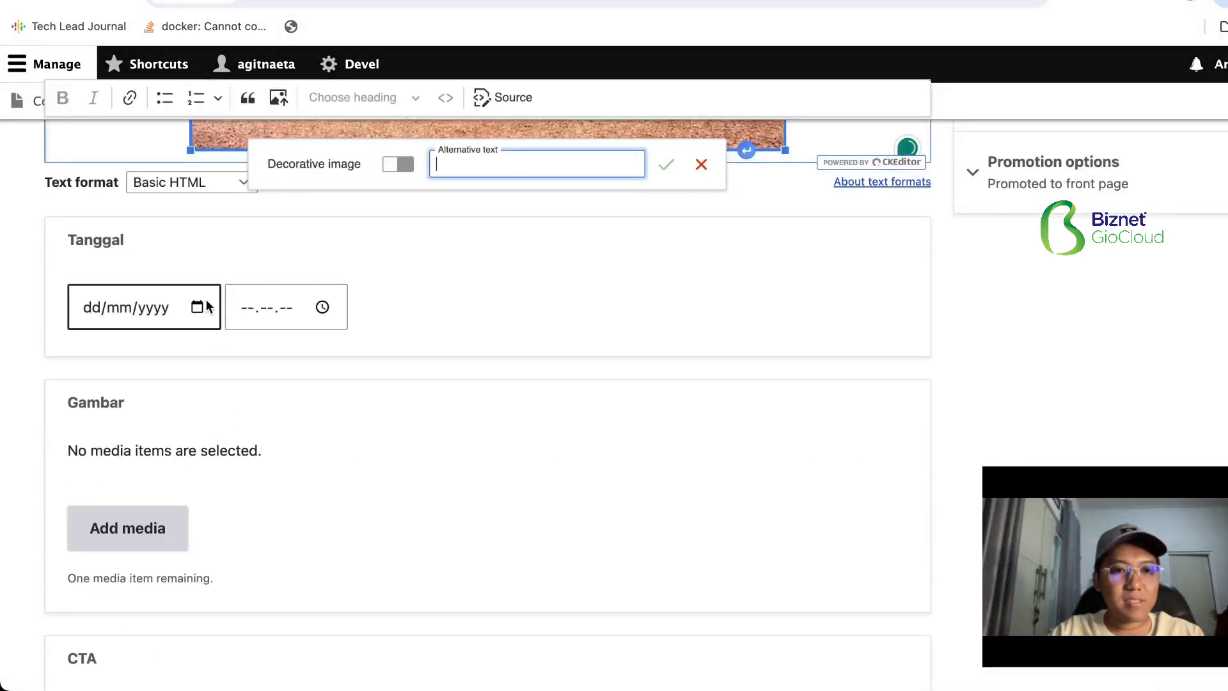
{"action": "left_click", "coordinate": [219, 412]}
{"action": "left_click", "coordinate": [321, 309]}
{"action": "left_click", "coordinate": [310, 401]}
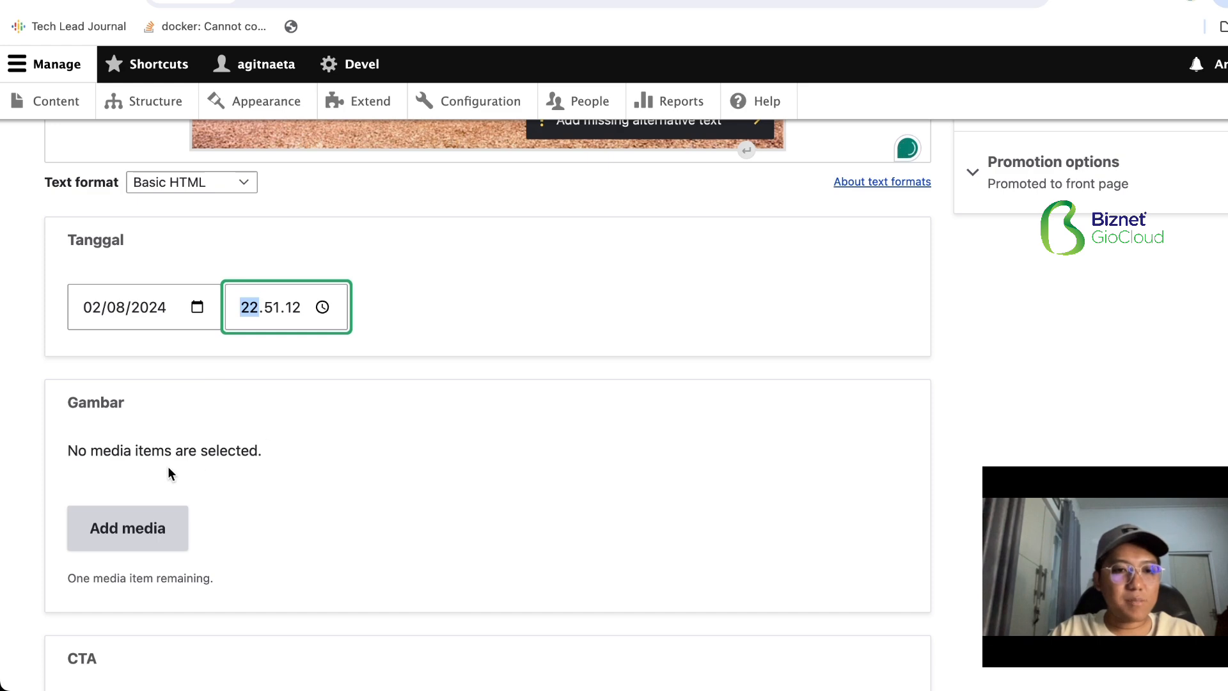
- Upload image-327.jpg with the alternative text "sample" and insert it as the Gambar media item
{"action": "left_click", "coordinate": [157, 528]}
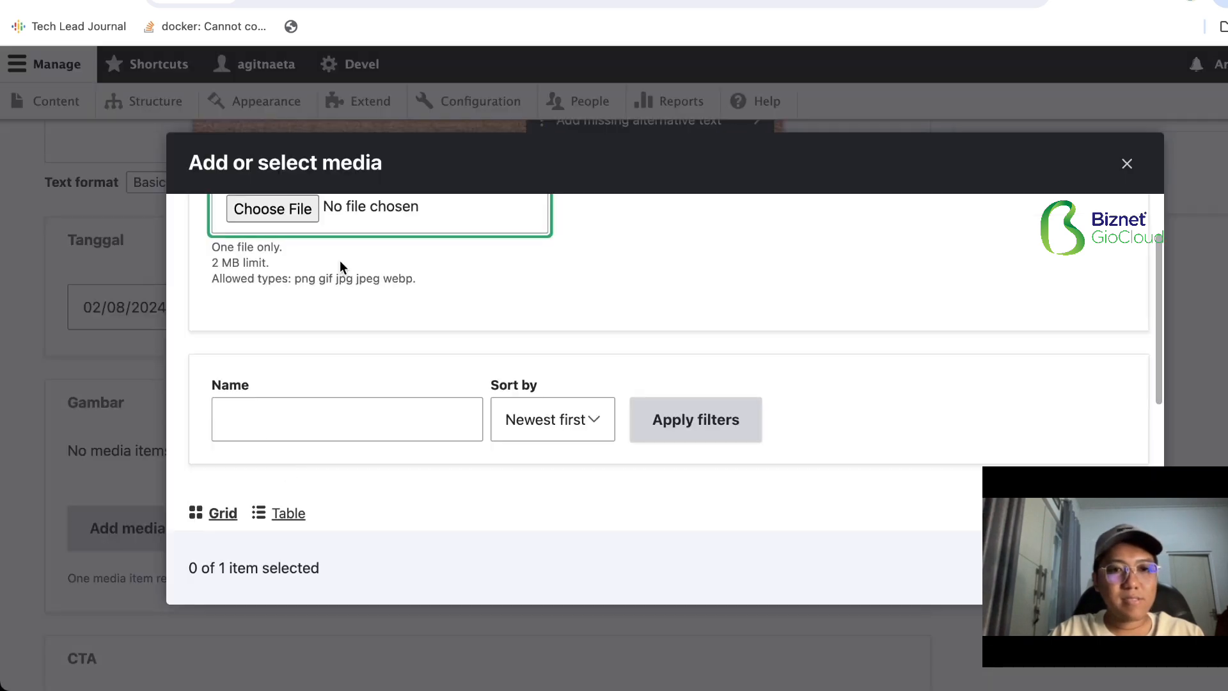
{"action": "left_click", "coordinate": [304, 211]}
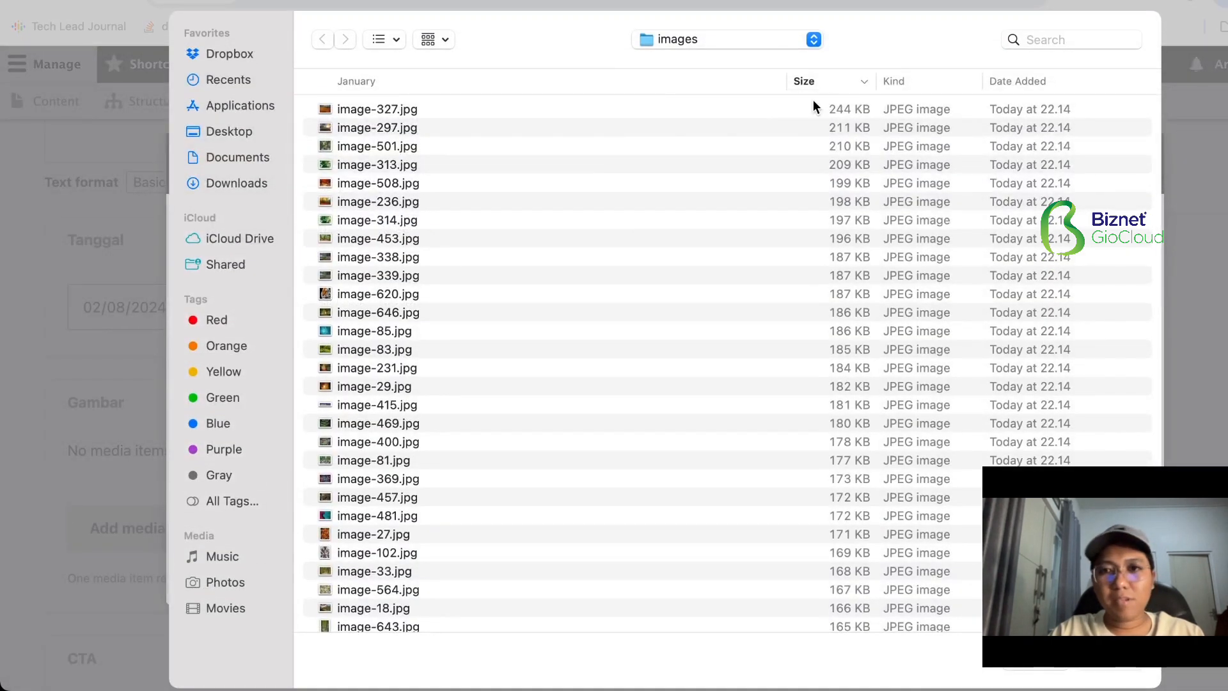
{"action": "double_click", "coordinate": [832, 109]}
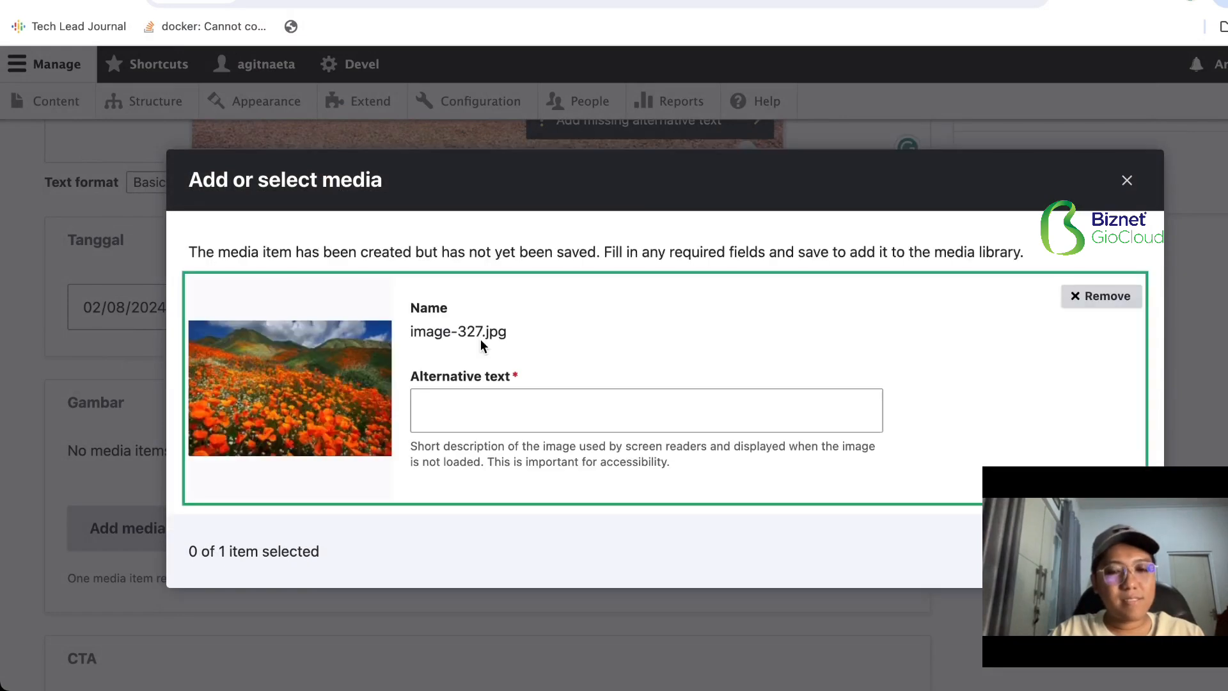
{"action": "left_click", "coordinate": [587, 412]}
{"action": "type", "text": "sample"}
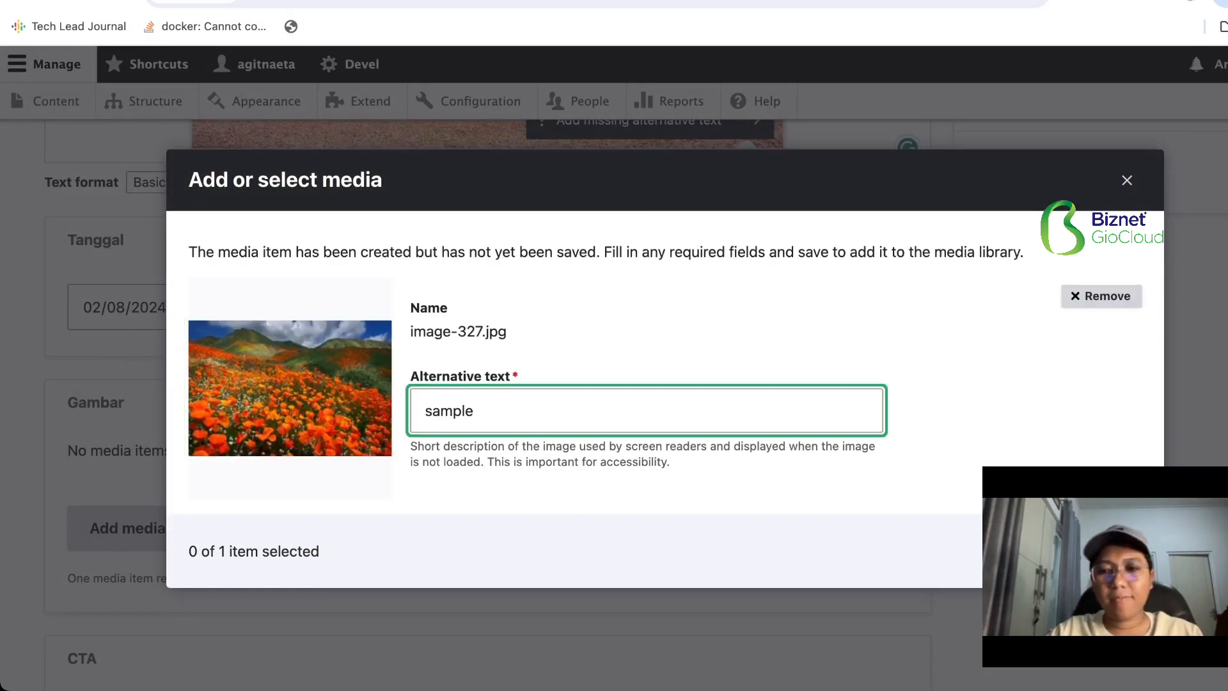
{"action": "left_click", "coordinate": [1099, 551]}
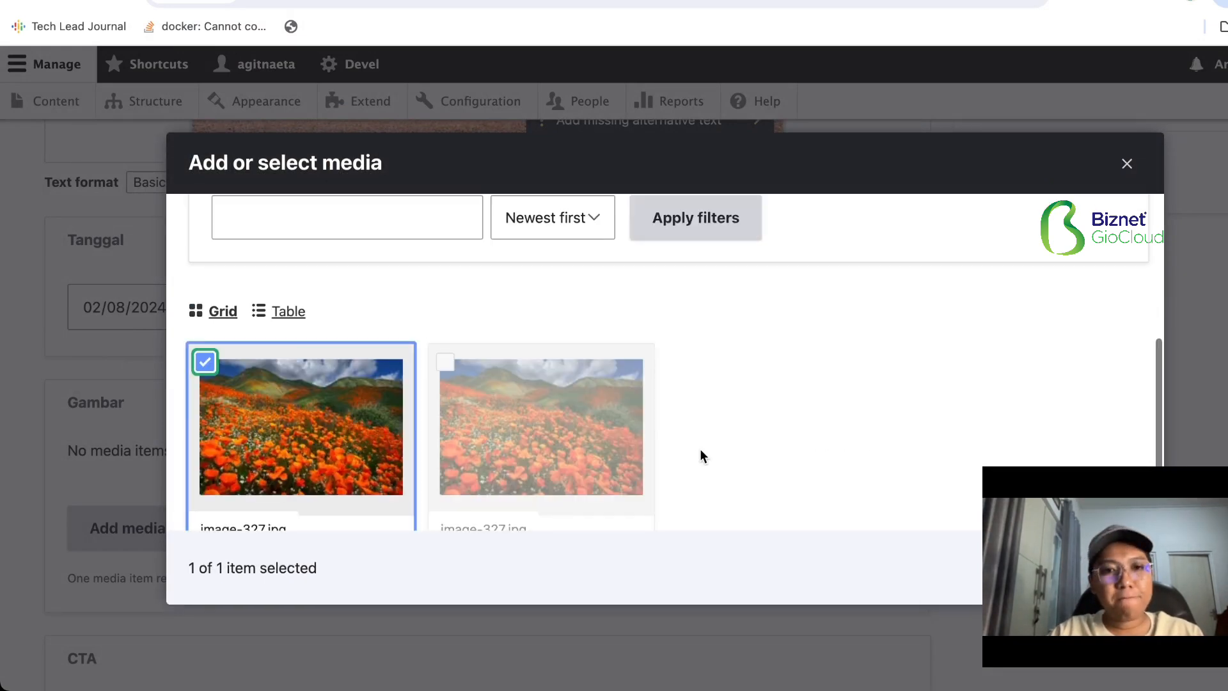
{"action": "left_click", "coordinate": [1066, 551]}
- Set the CTA link's URL to <front> and its text to "Klik Disini", and save the Berita item as published
{"action": "scroll", "coordinate": [447, 435], "scroll_direction": "down", "scroll_amount": 3}
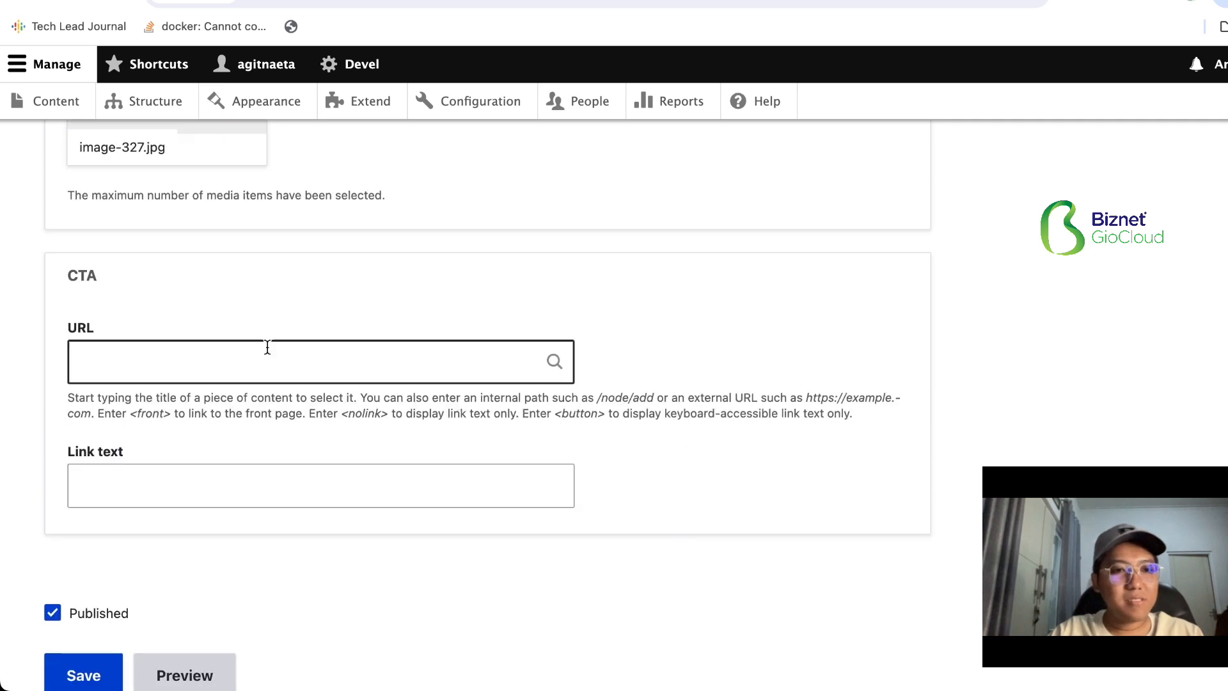
{"action": "left_click", "coordinate": [221, 363]}
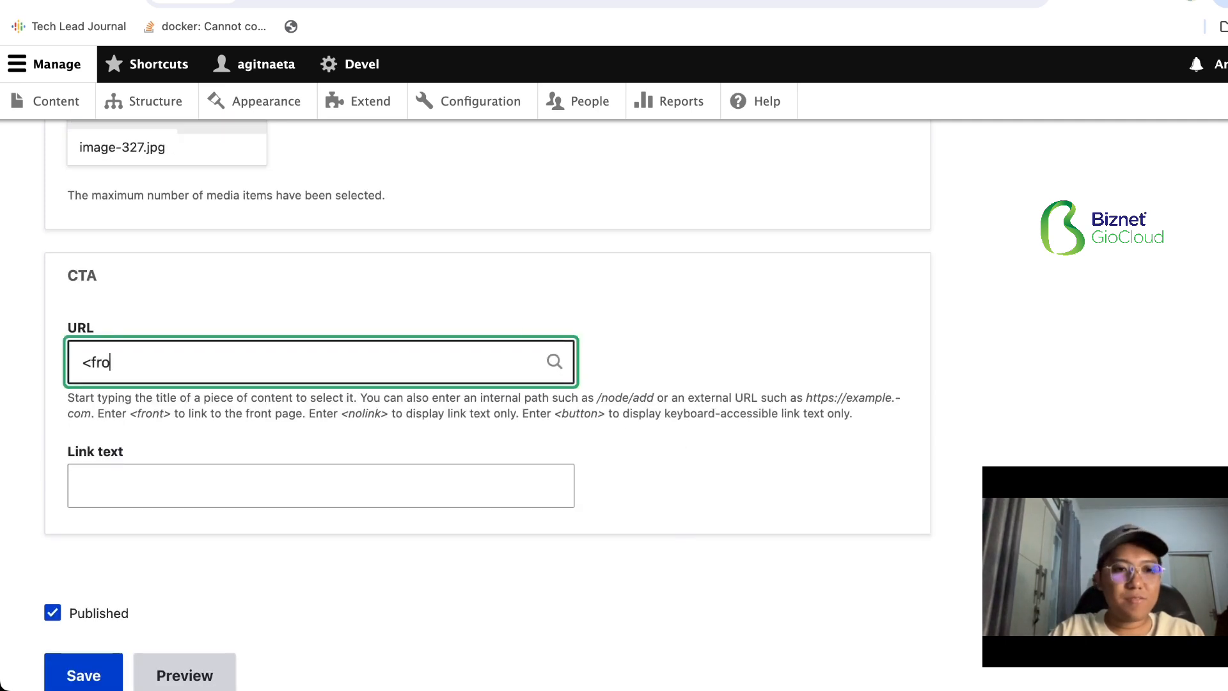
{"action": "type", "text": "<front>"}
{"action": "left_click", "coordinate": [179, 498]}
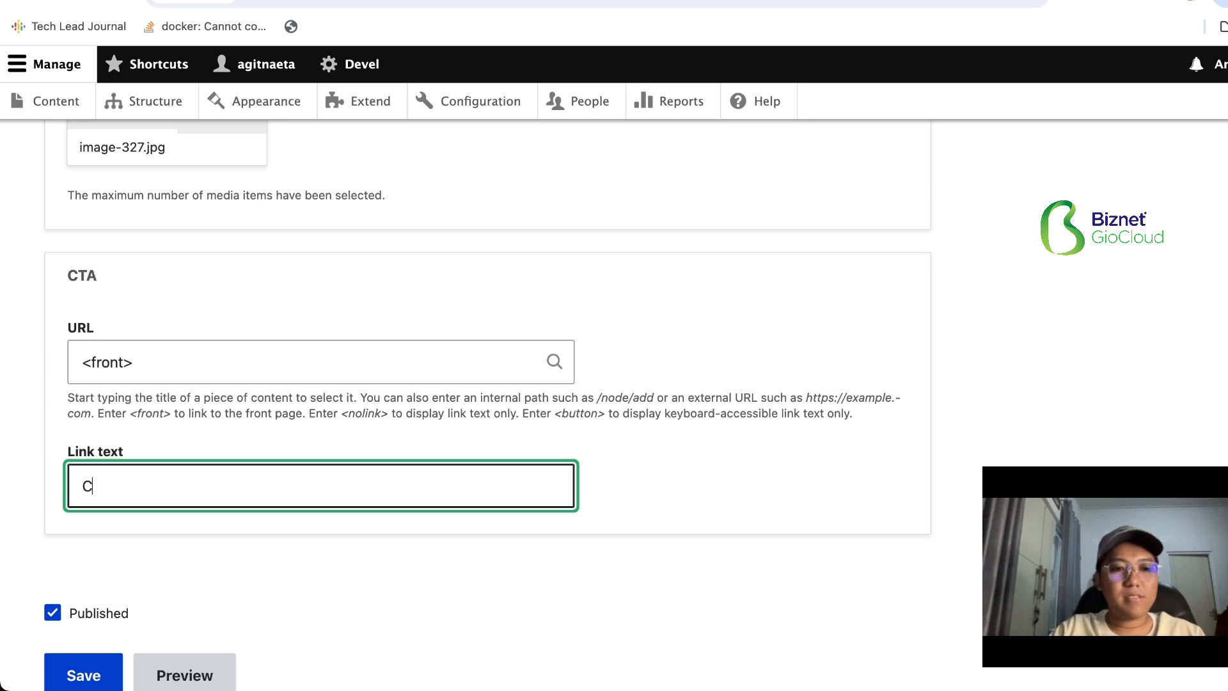
{"action": "type", "text": "CLick"}
{"action": "key", "text": "ctrl+a"}
{"action": "type", "text": "Kli"}
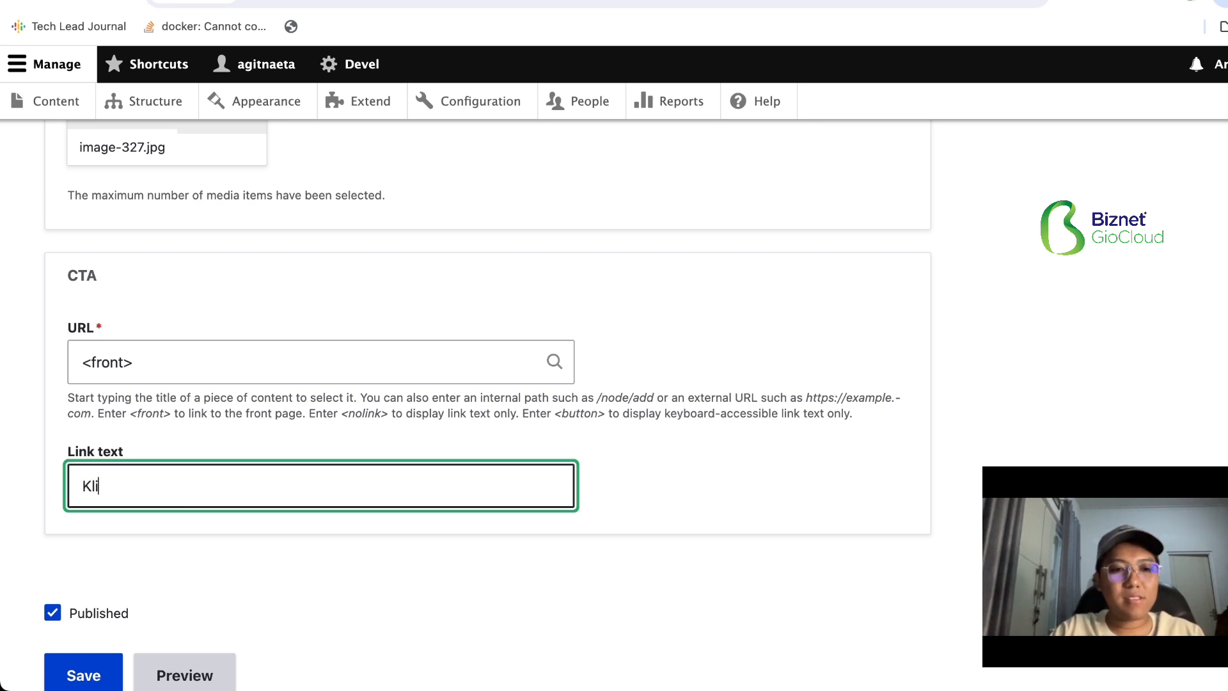
{"action": "scroll", "coordinate": [486, 384], "scroll_direction": "down", "scroll_amount": 2}
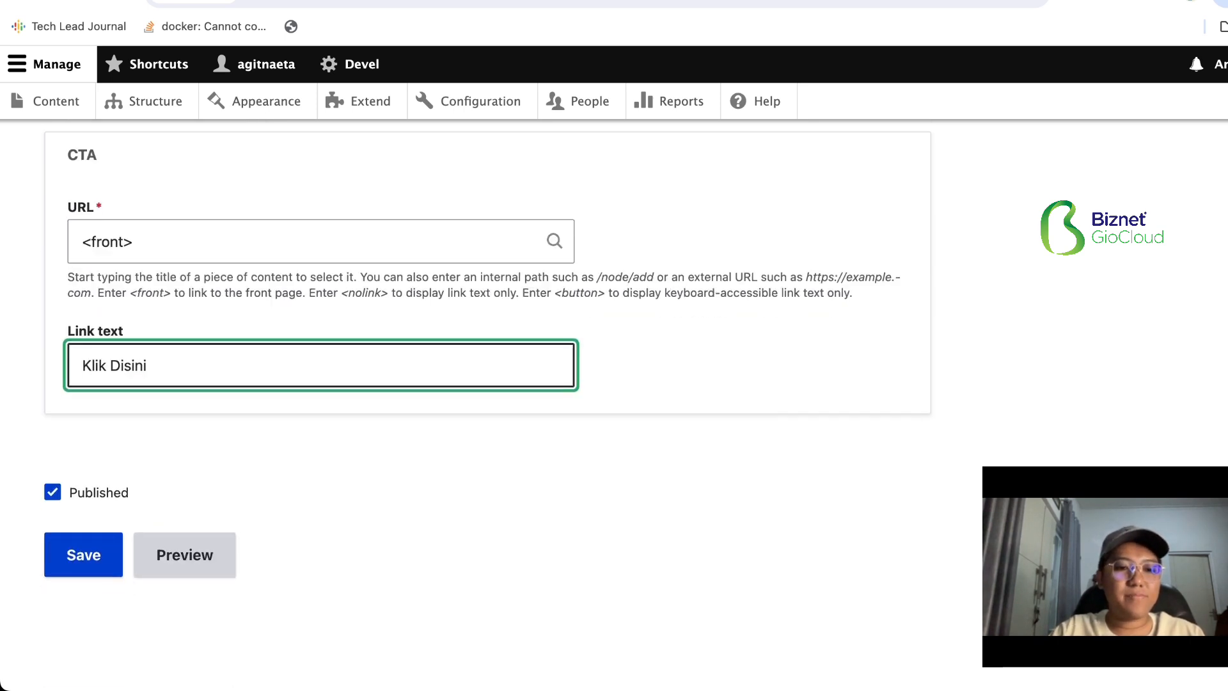
{"action": "left_click", "coordinate": [83, 556]}
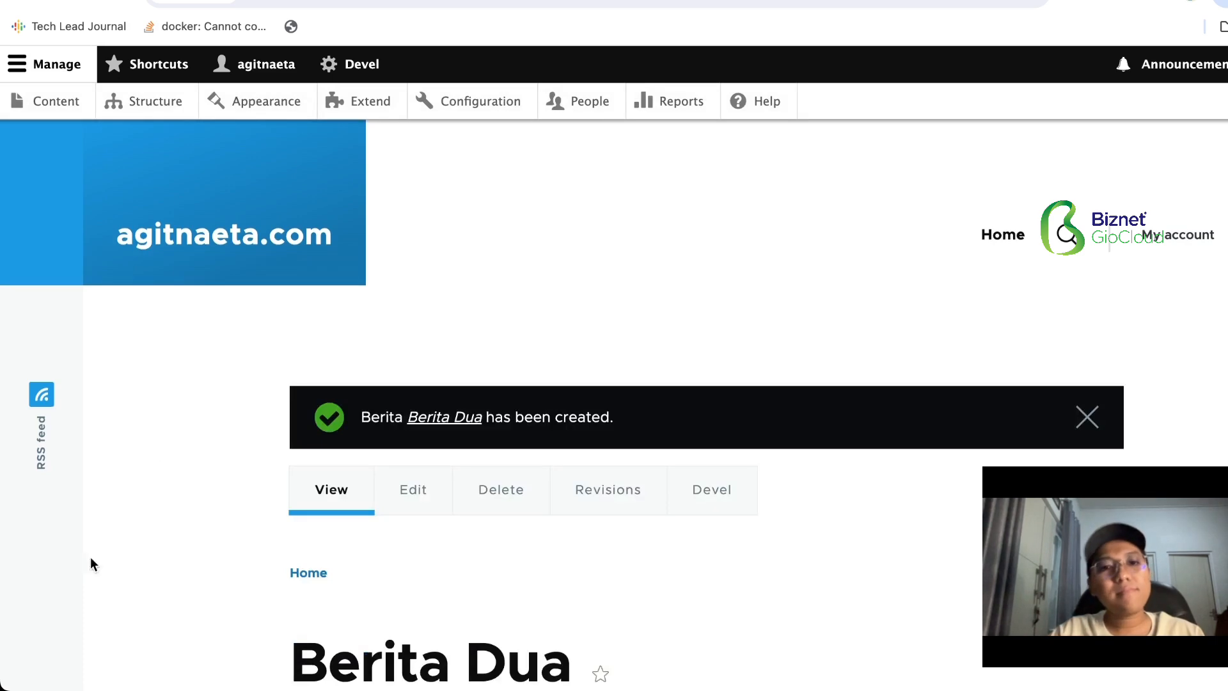
- Review the published Berita Dua page, copy its address and analyze it in PageSpeed Insights
{"action": "scroll", "coordinate": [187, 415], "scroll_direction": "down", "scroll_amount": 10}
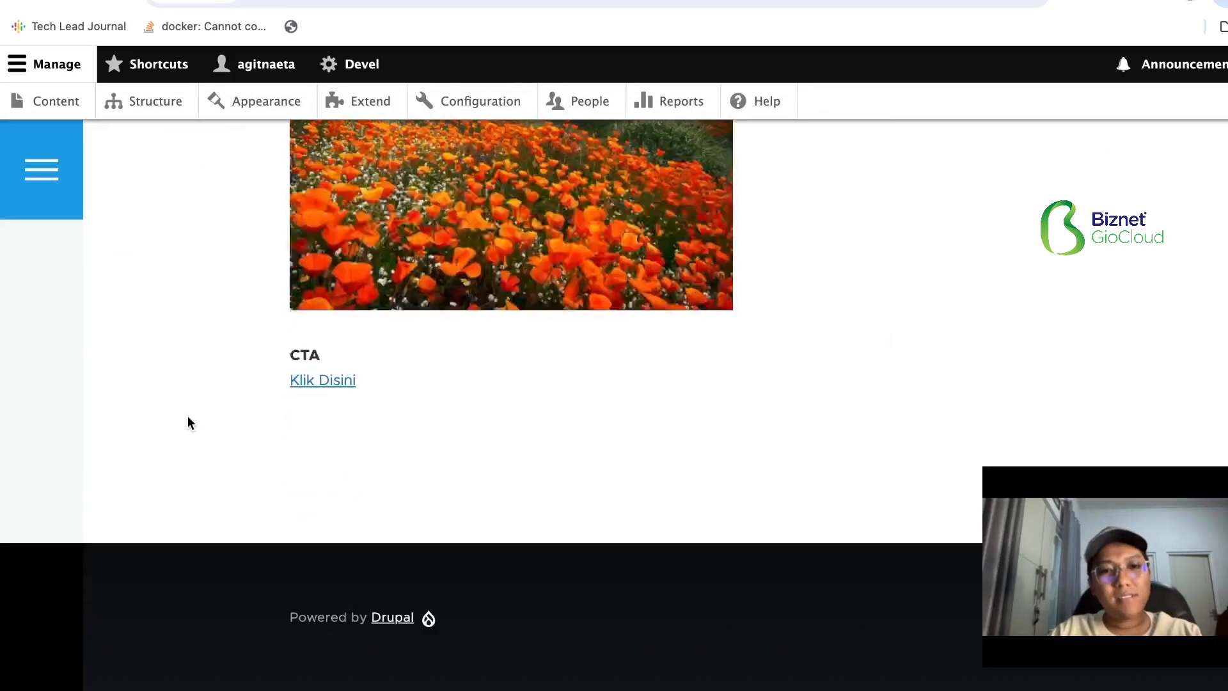
{"action": "scroll", "coordinate": [187, 415], "scroll_direction": "up", "scroll_amount": 8}
{"action": "scroll", "coordinate": [187, 415], "scroll_direction": "up", "scroll_amount": 5}
{"action": "left_click", "coordinate": [211, 3]}
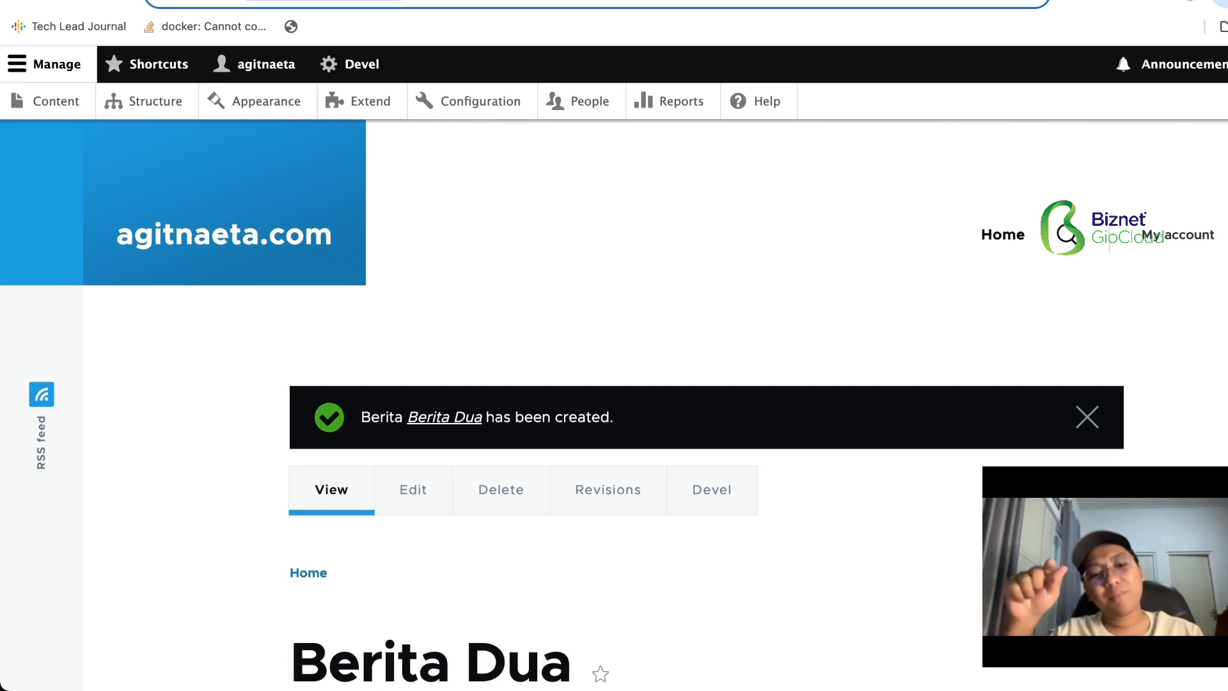
{"action": "key", "text": "ctrl+Tab"}
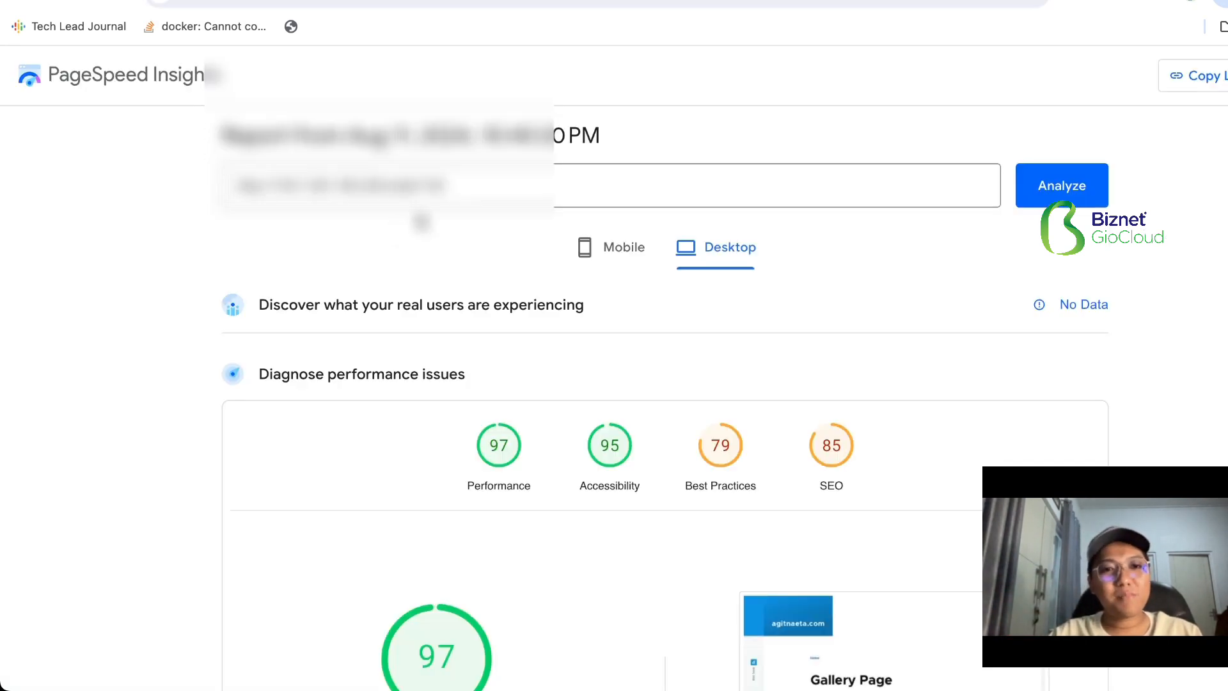
{"action": "left_click_drag", "start_coordinate": [487, 179], "coordinate": [67, 183]}
{"action": "left_click", "coordinate": [67, 183]}
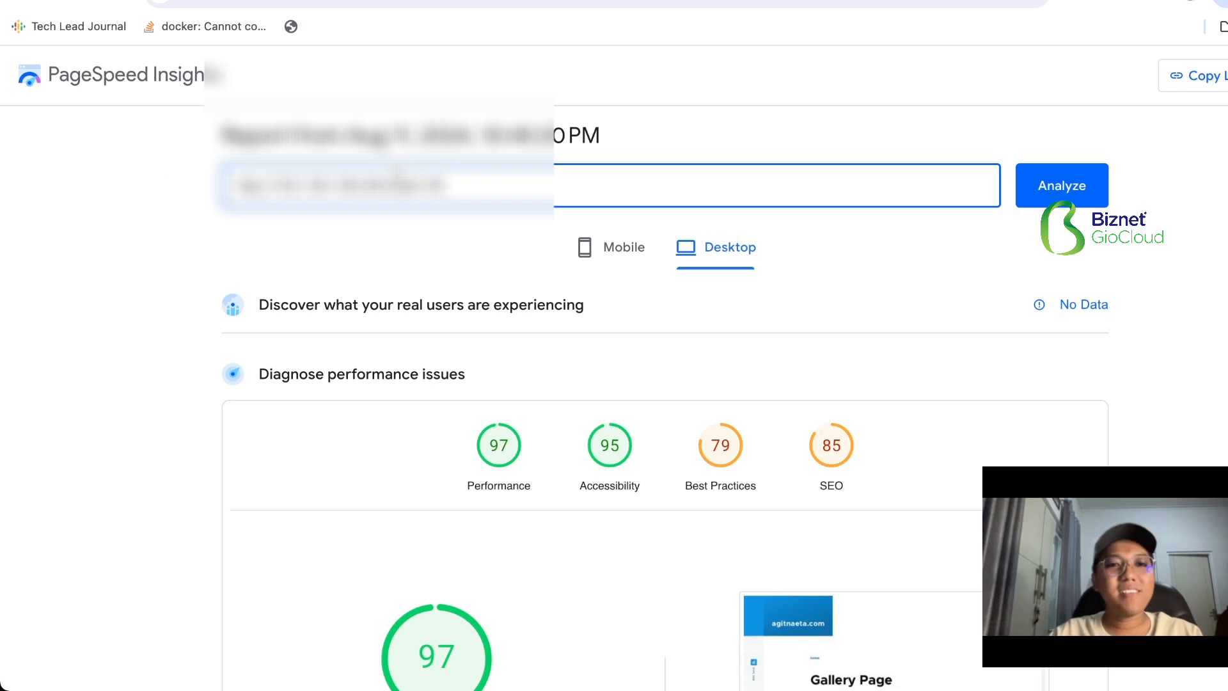
{"action": "left_click", "coordinate": [1041, 184]}
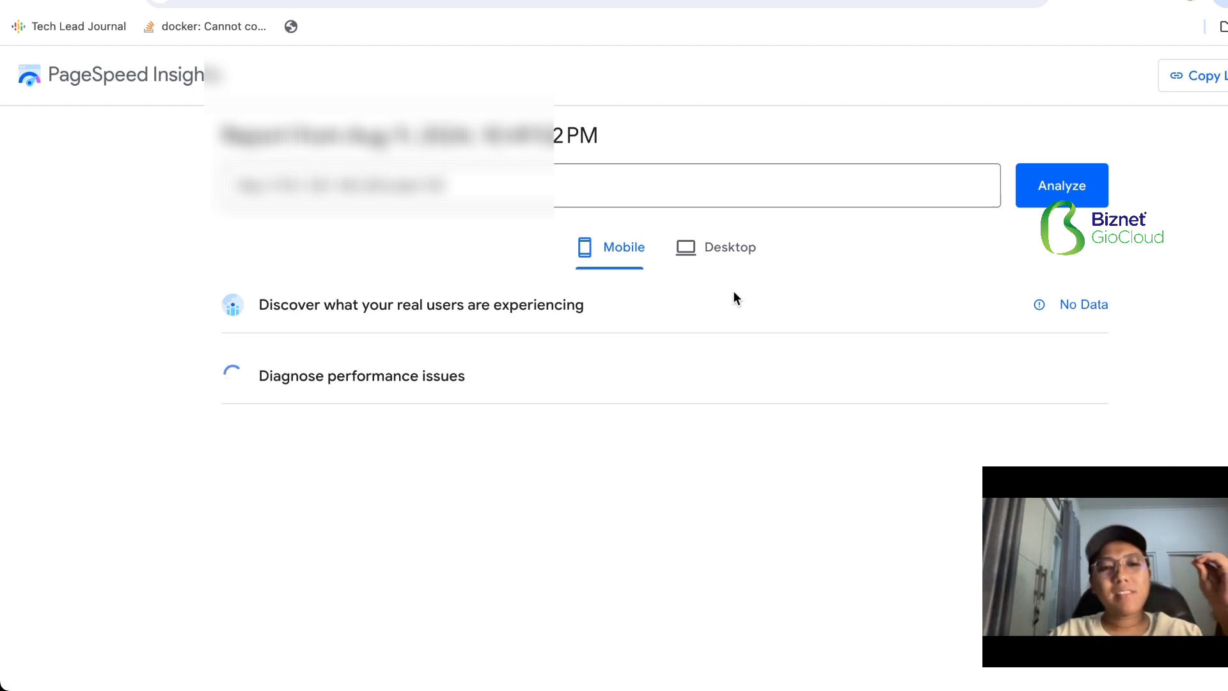
- Examine the desktop report for the Berita Dua page, including its scores, performance metrics and diagnostics
{"action": "left_click", "coordinate": [713, 256]}
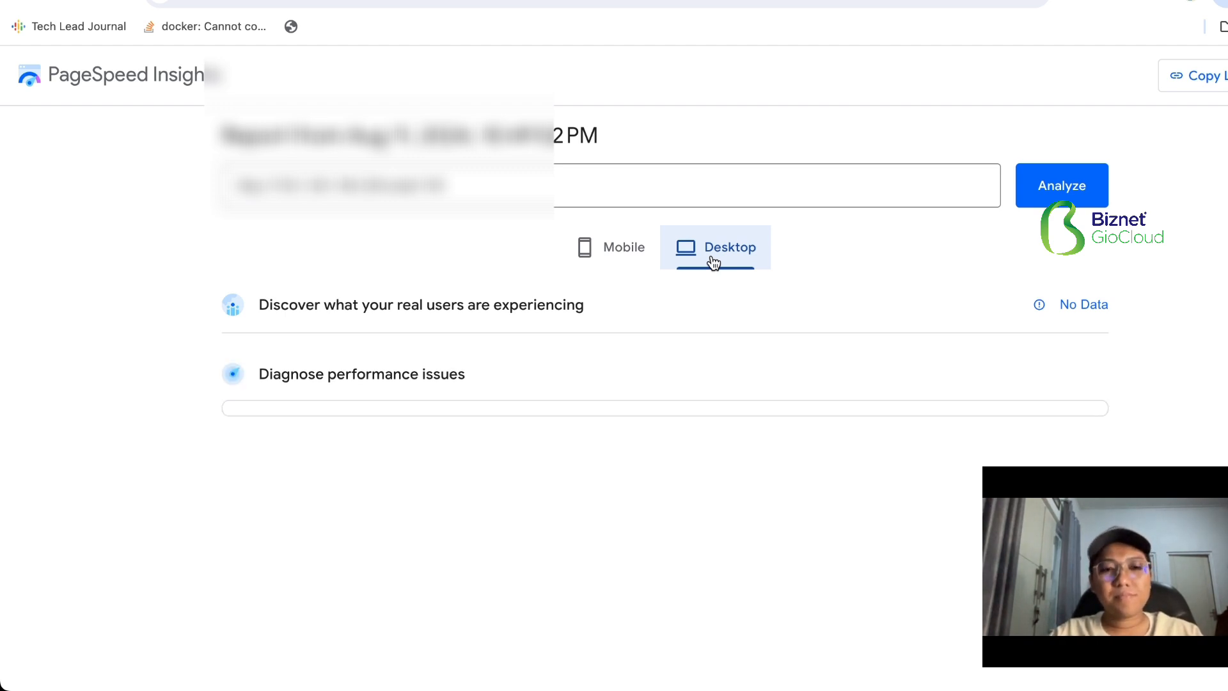
{"action": "scroll", "coordinate": [713, 262], "scroll_direction": "down", "scroll_amount": 2}
{"action": "scroll", "coordinate": [712, 256], "scroll_direction": "down", "scroll_amount": 1}
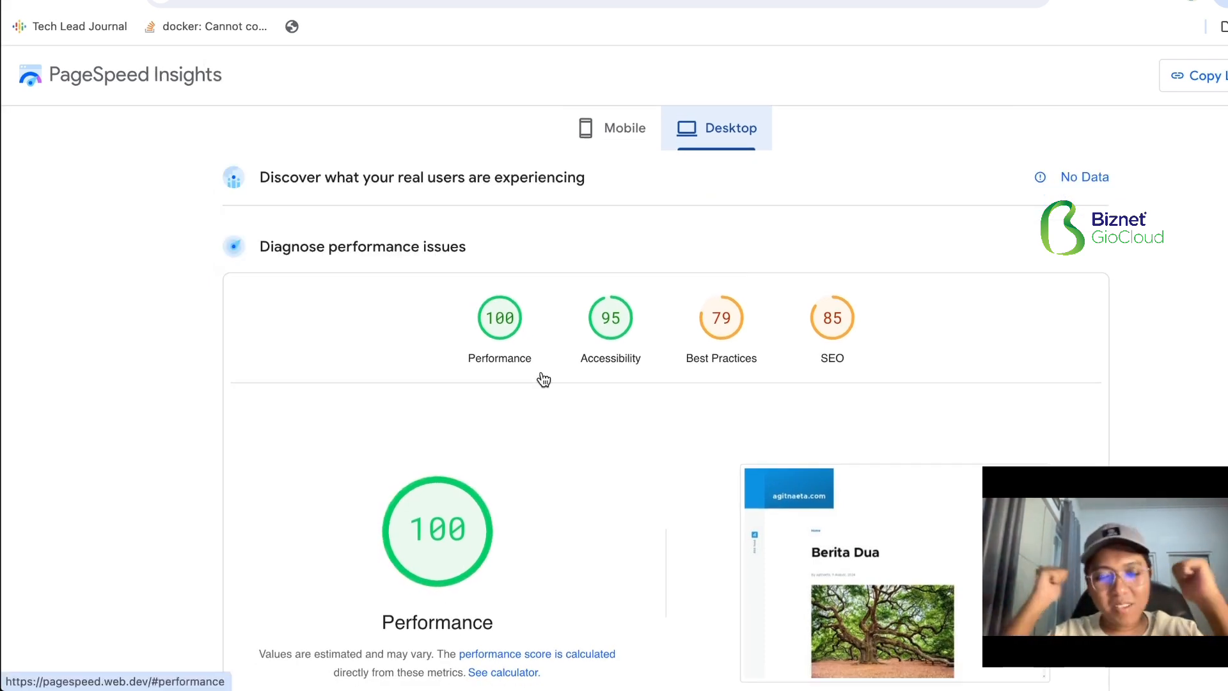
{"action": "scroll", "coordinate": [543, 380], "scroll_direction": "down", "scroll_amount": 4}
{"action": "scroll", "coordinate": [543, 379], "scroll_direction": "down", "scroll_amount": 3}
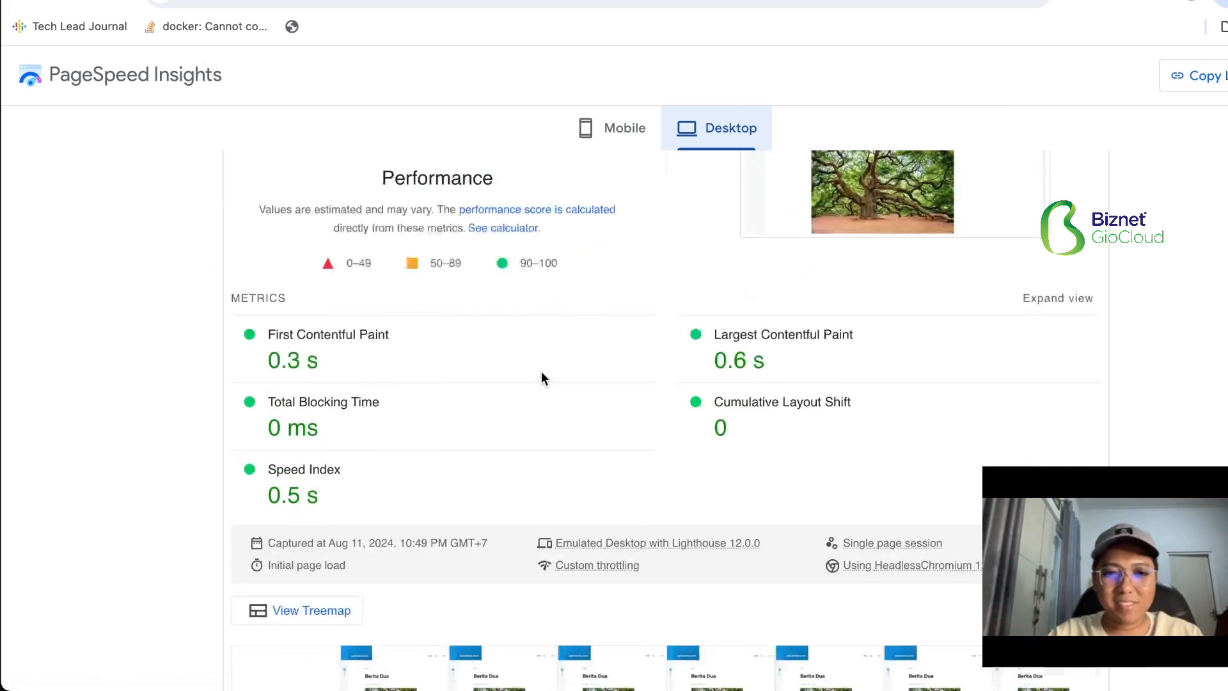
{"action": "scroll", "coordinate": [689, 367], "scroll_direction": "down", "scroll_amount": 20}
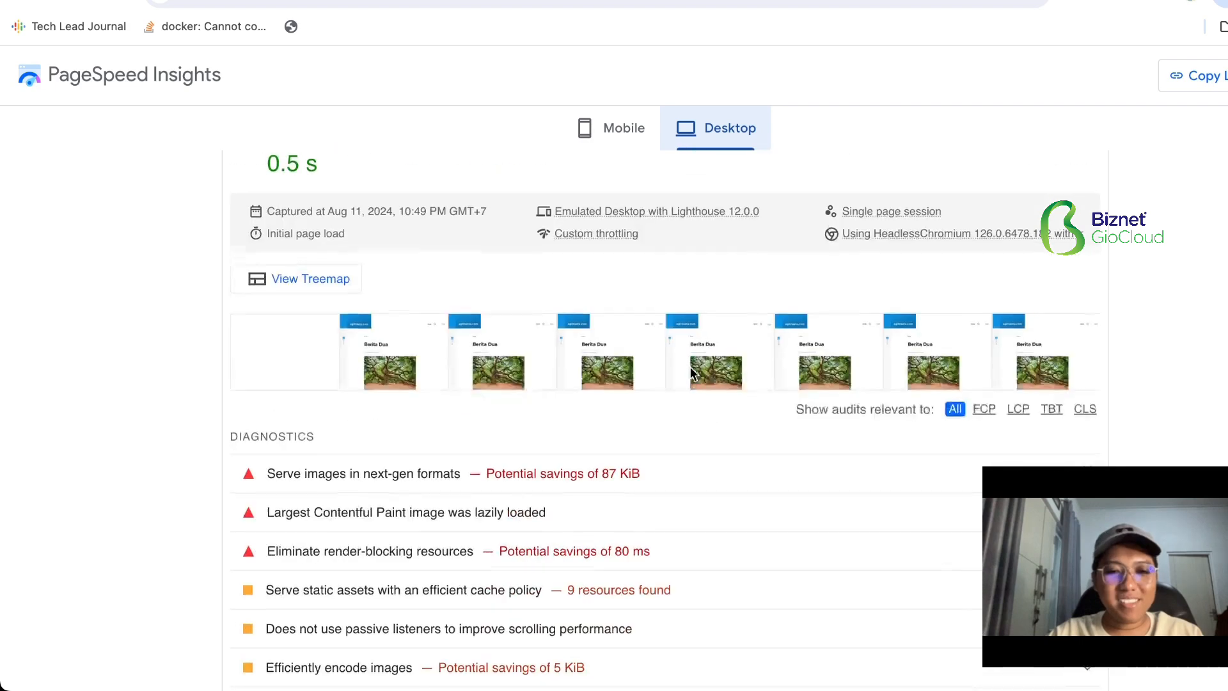
{"action": "scroll", "coordinate": [693, 374], "scroll_direction": "up", "scroll_amount": 20}
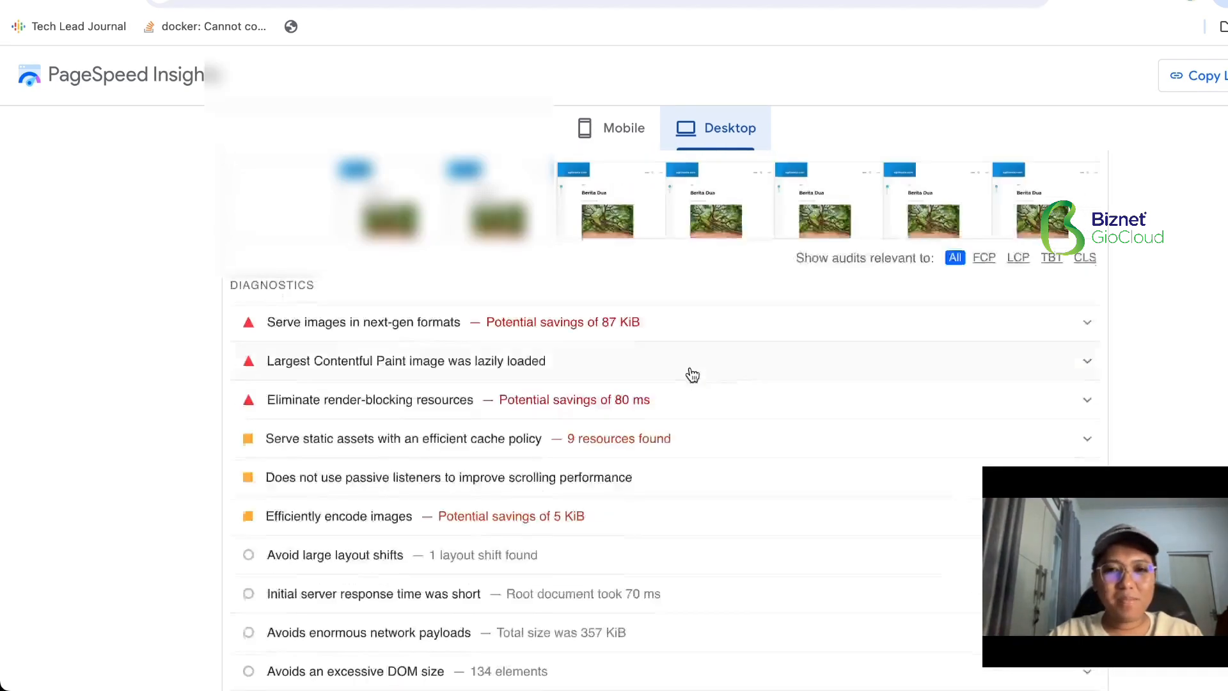
{"action": "scroll", "coordinate": [231, 402], "scroll_direction": "down", "scroll_amount": 5}
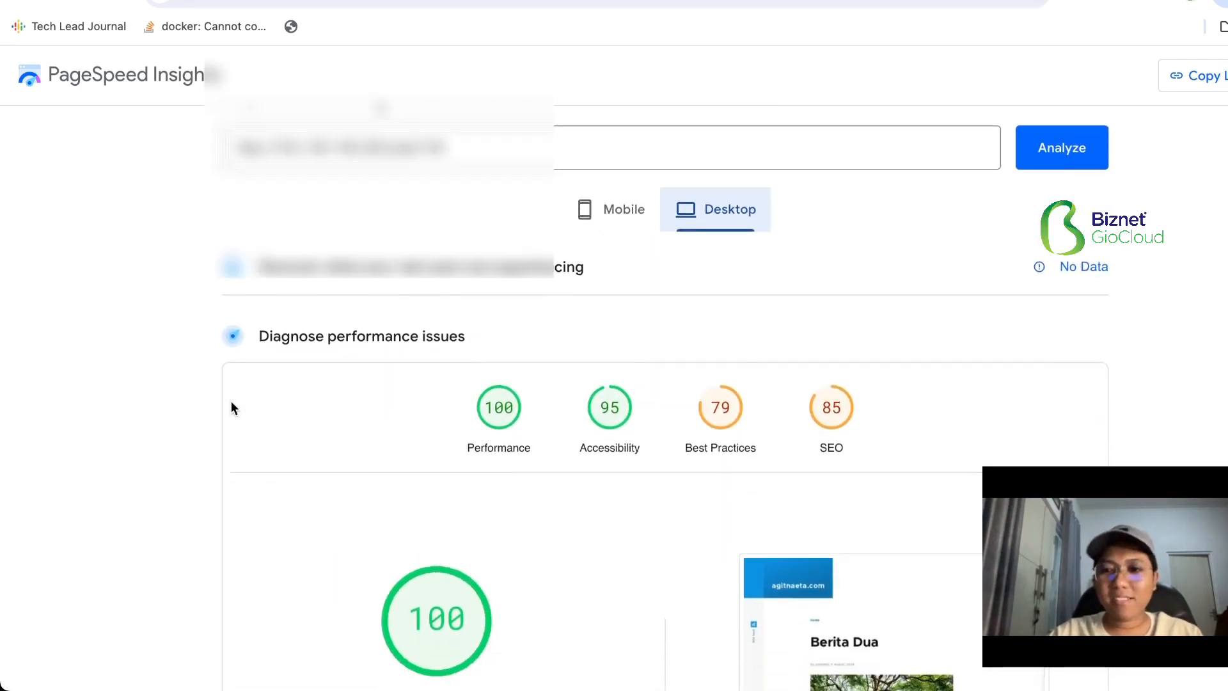
{"action": "scroll", "coordinate": [232, 403], "scroll_direction": "up", "scroll_amount": 5}
{"action": "scroll", "coordinate": [232, 401], "scroll_direction": "down", "scroll_amount": 1}
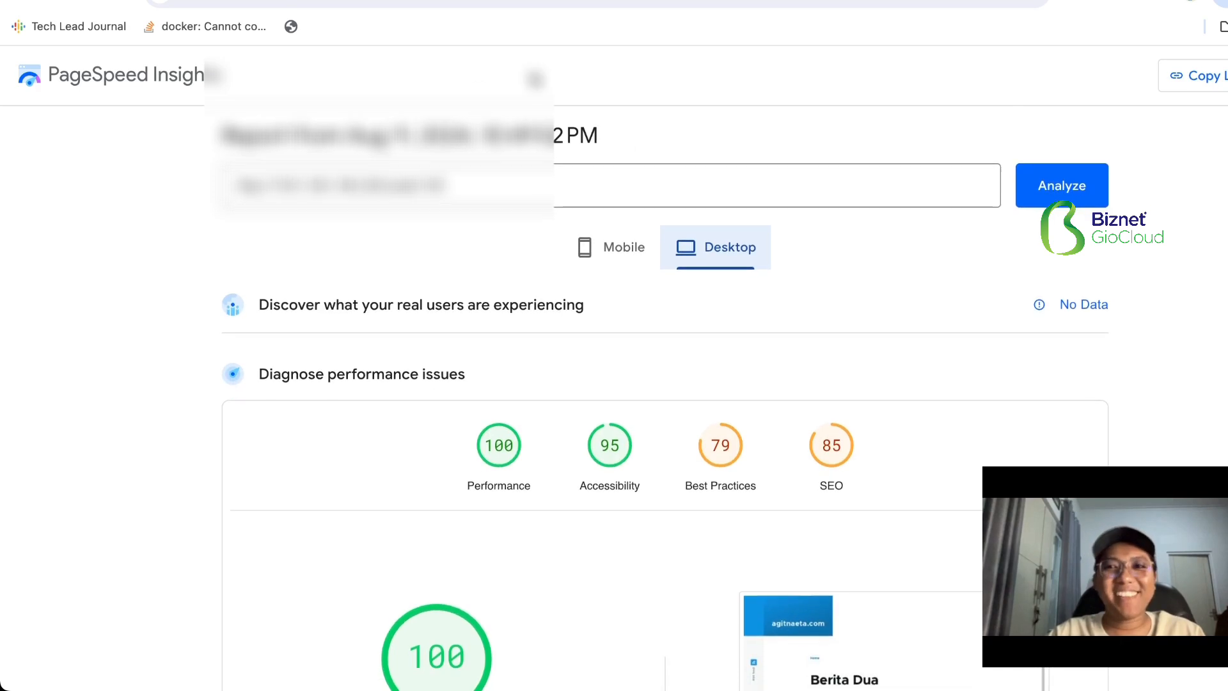
{"action": "scroll", "coordinate": [480, 222], "scroll_direction": "down", "scroll_amount": 4}
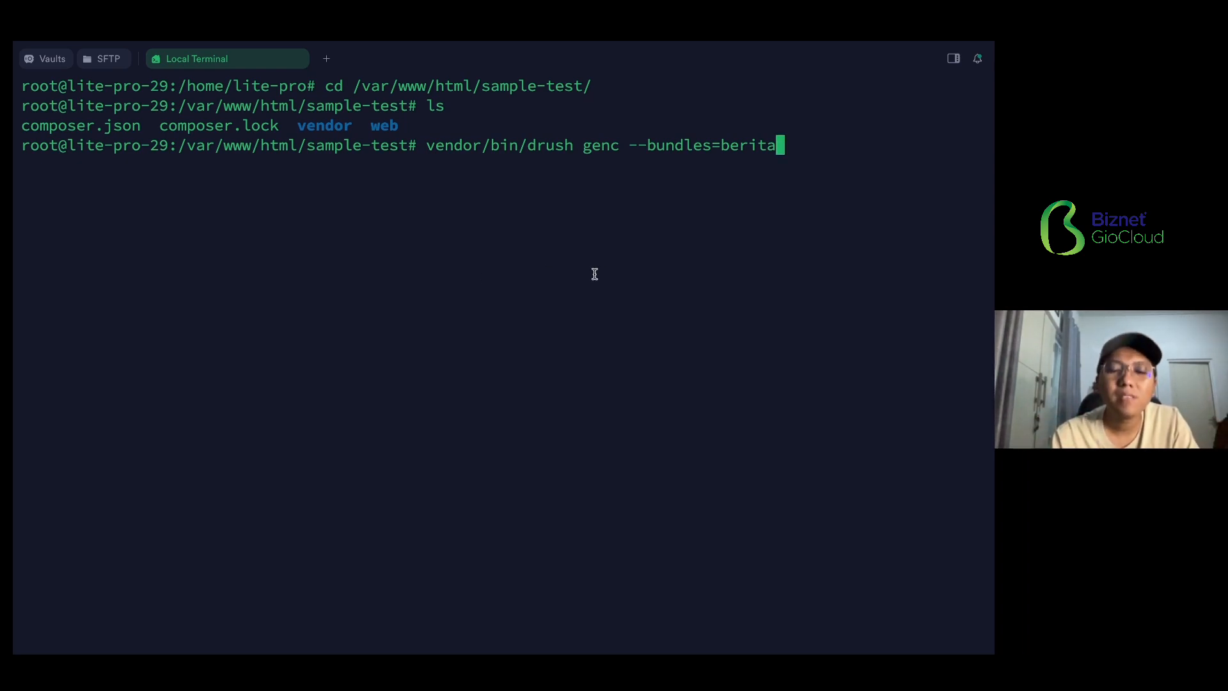
- In the terminal, generate sample Berita content from the sample-test folder with "vendor/bin/drush genc --bundles=berita" and highlight the completion message
{"action": "key", "text": "Return"}
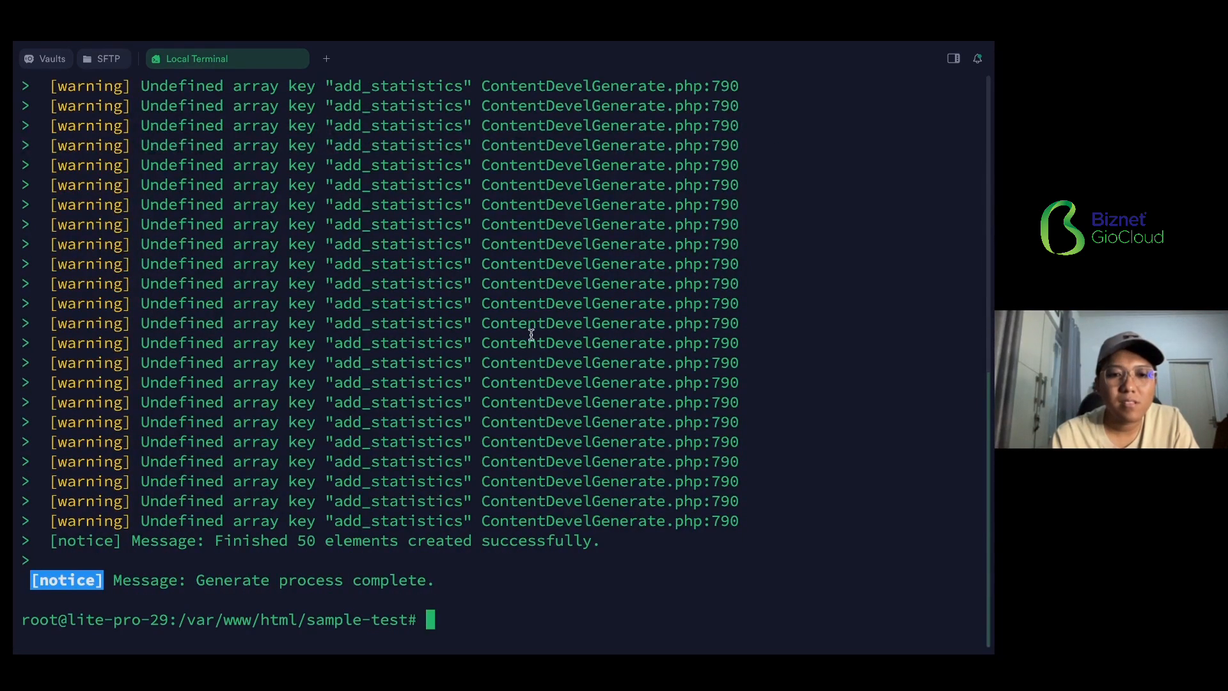
{"action": "left_click_drag", "start_coordinate": [215, 540], "coordinate": [619, 544]}
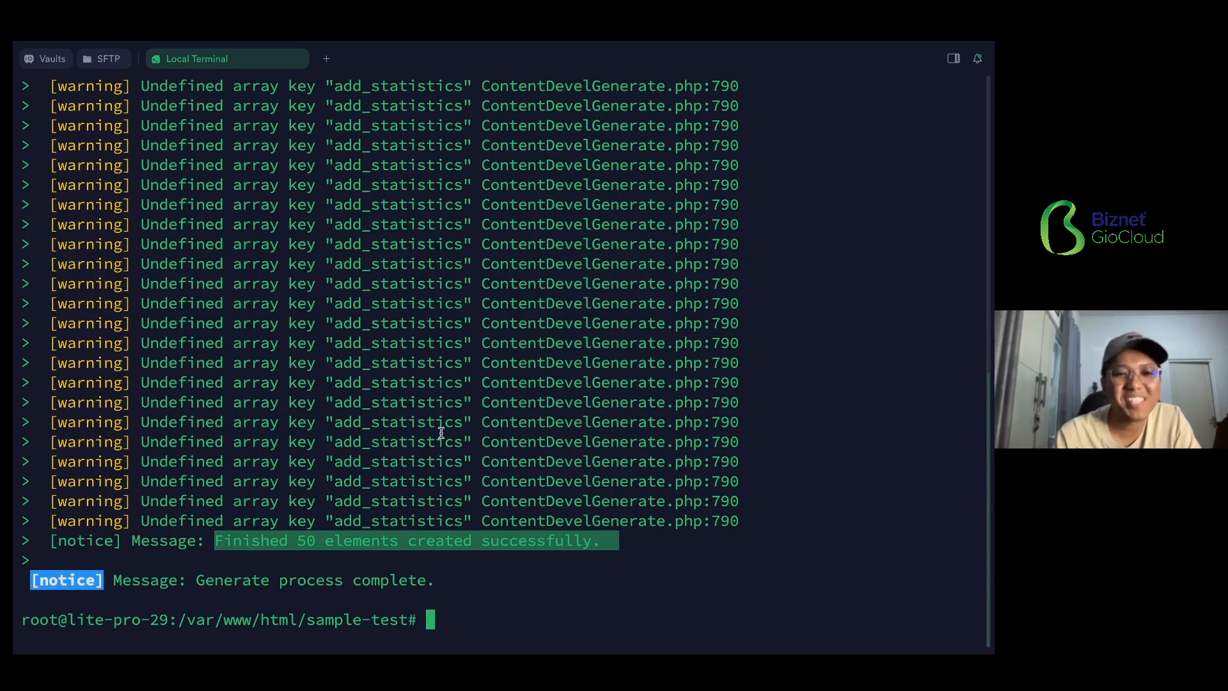